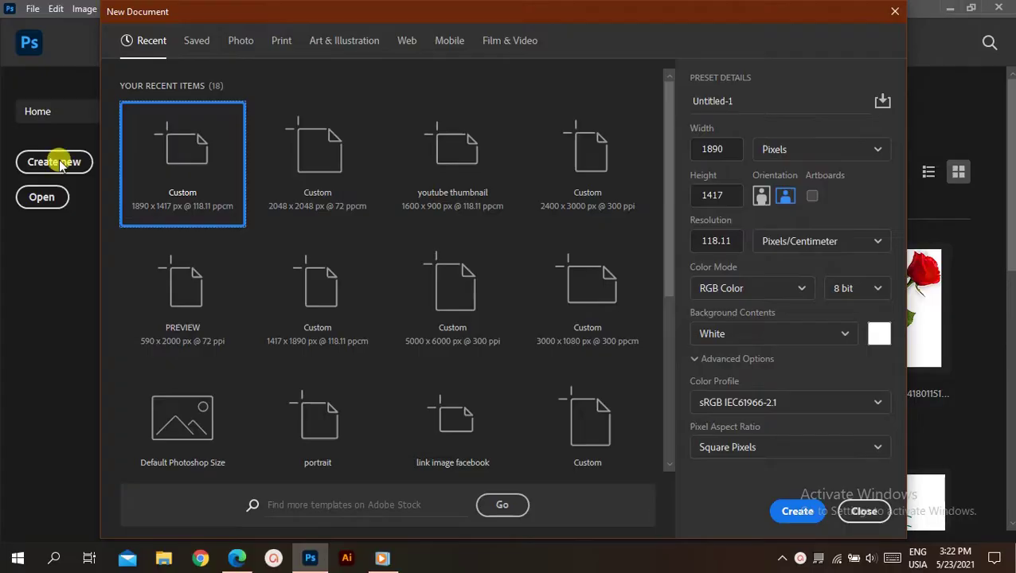
# Create a blank white Photo document of 1890 × 1417 pixels at 150 pixels/cm.
pyautogui.click(240, 44)
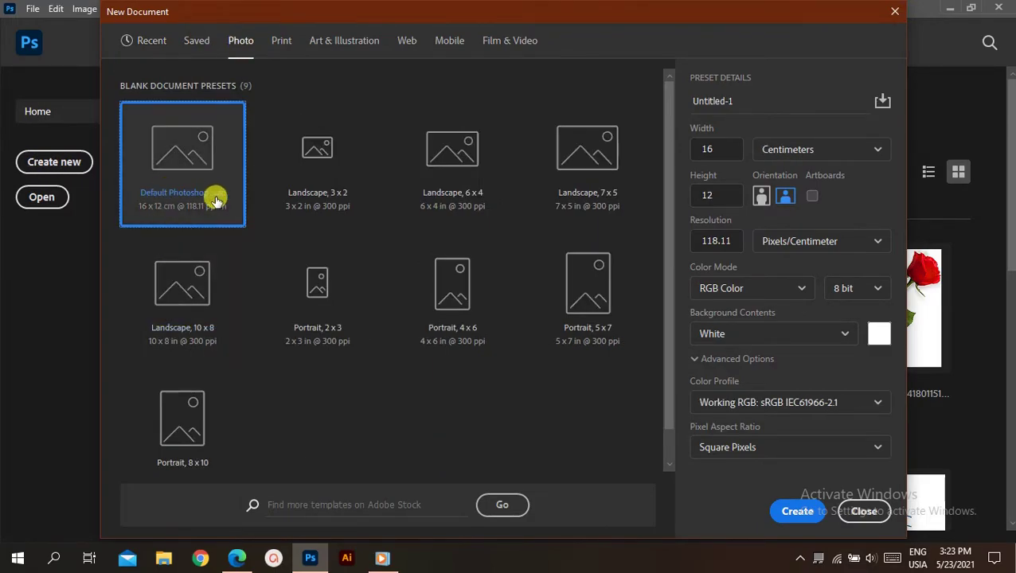
pyautogui.click(827, 155)
pyautogui.click(810, 180)
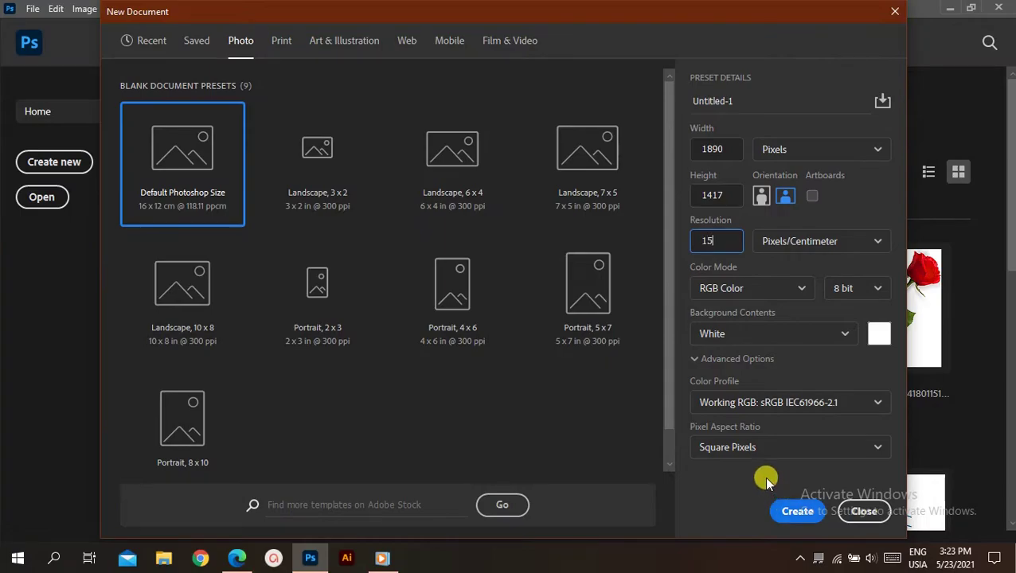
pyautogui.click(716, 241)
pyautogui.write('150')
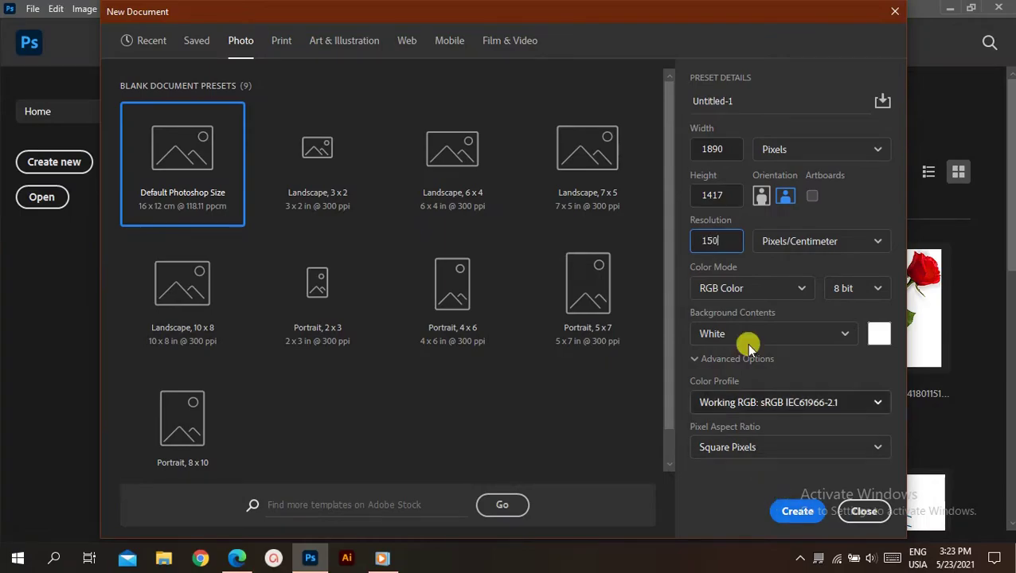
pyautogui.click(792, 514)
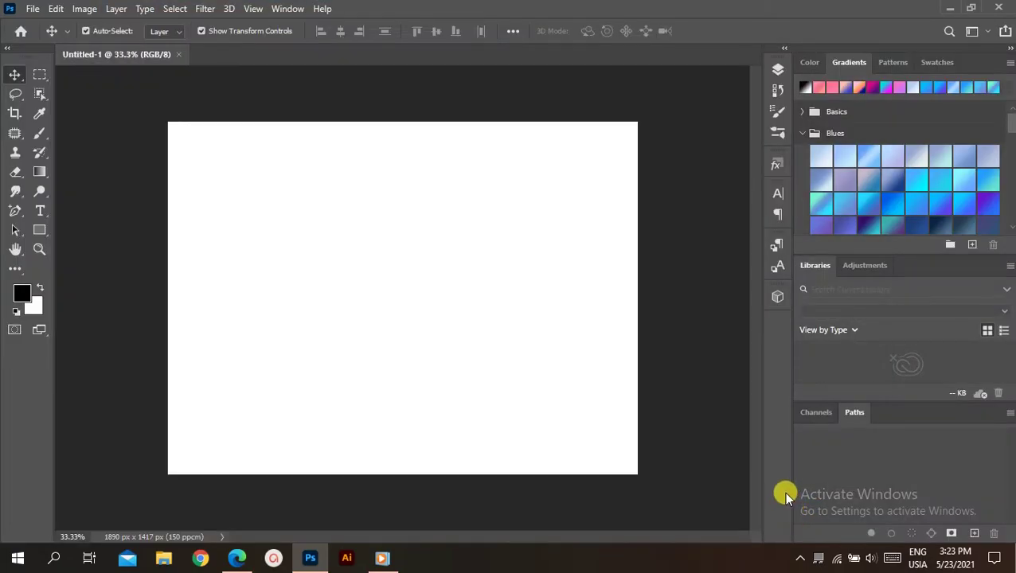
# Place the galaxy image embedded on the canvas and commit it.
pyautogui.click(35, 10)
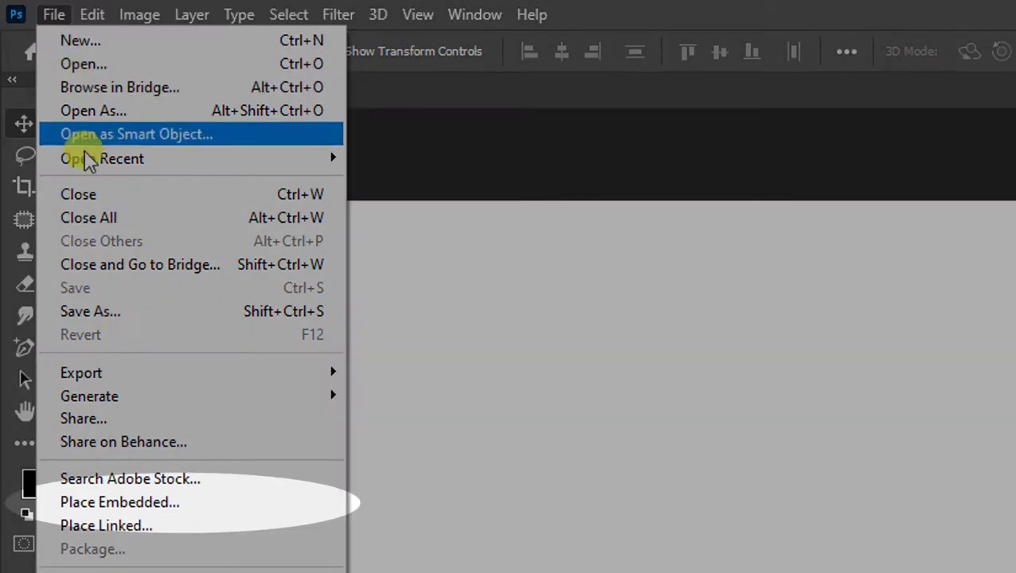
pyautogui.click(107, 503)
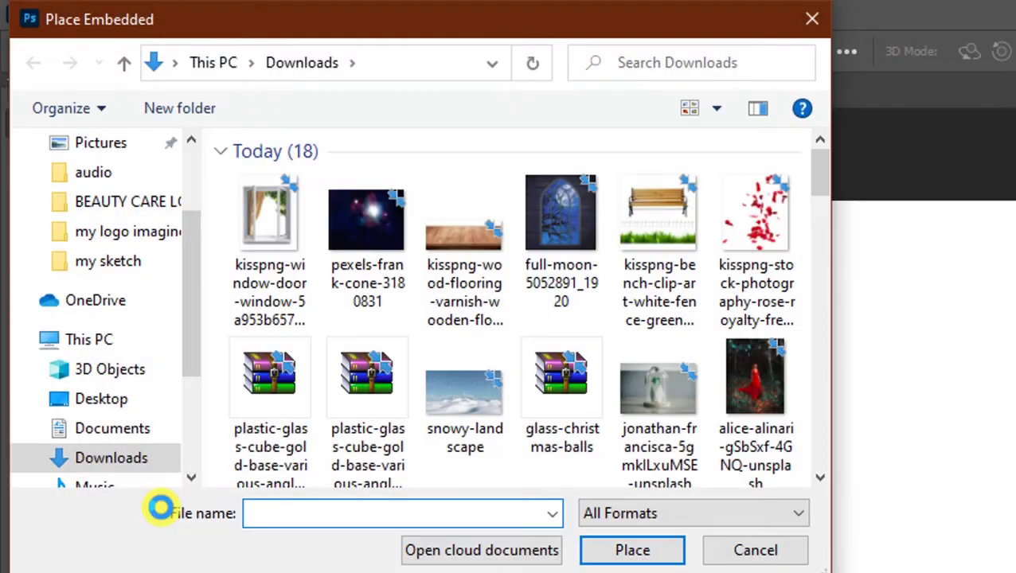
pyautogui.click(355, 261)
pyautogui.click(269, 257)
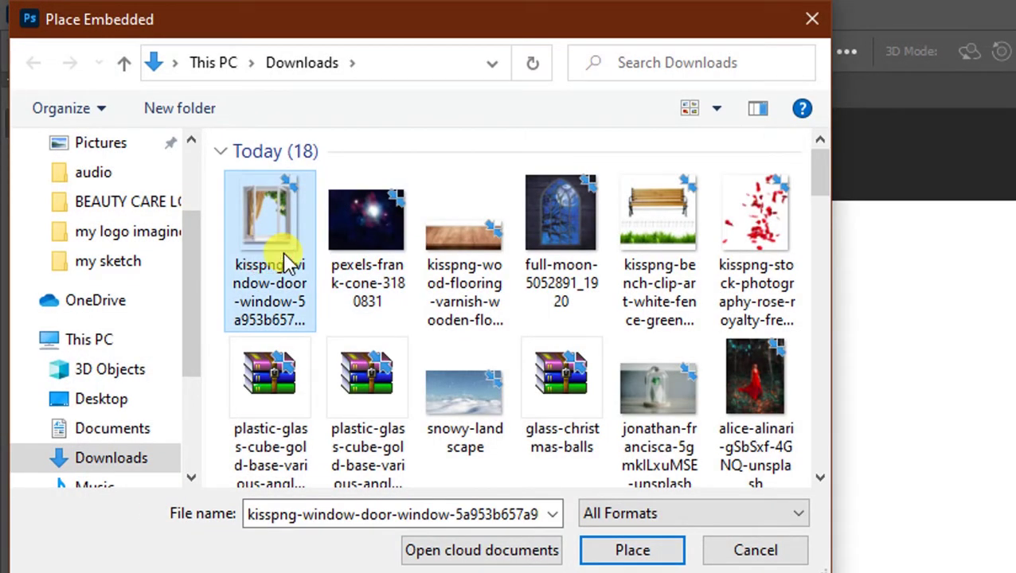
pyautogui.click(349, 245)
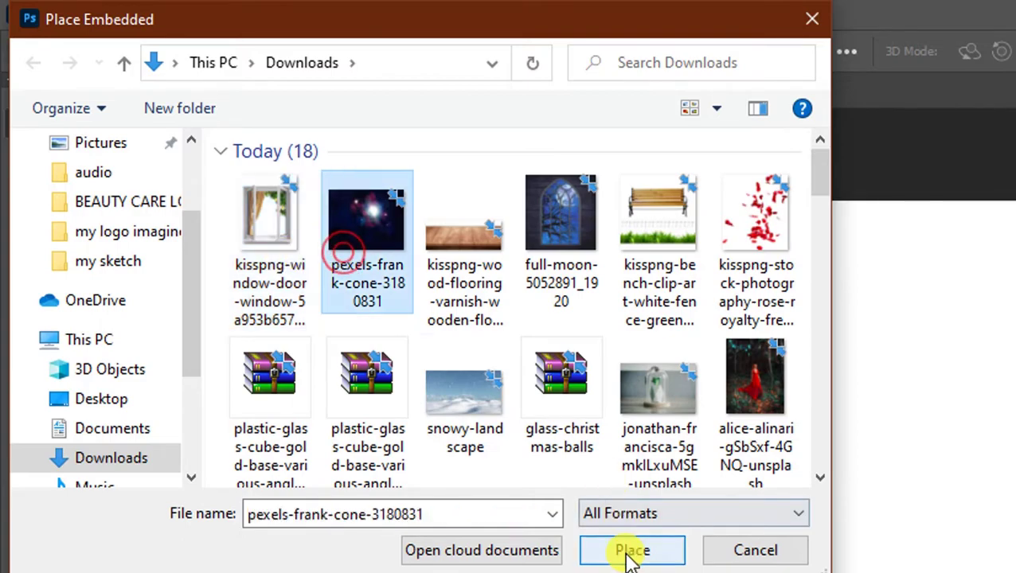
pyautogui.click(629, 551)
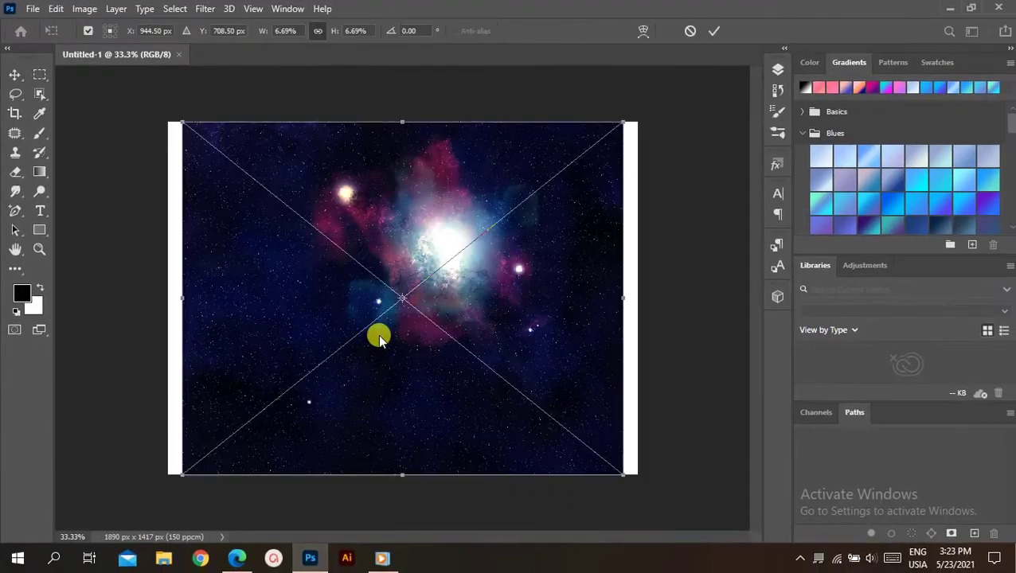
pyautogui.press('Return')
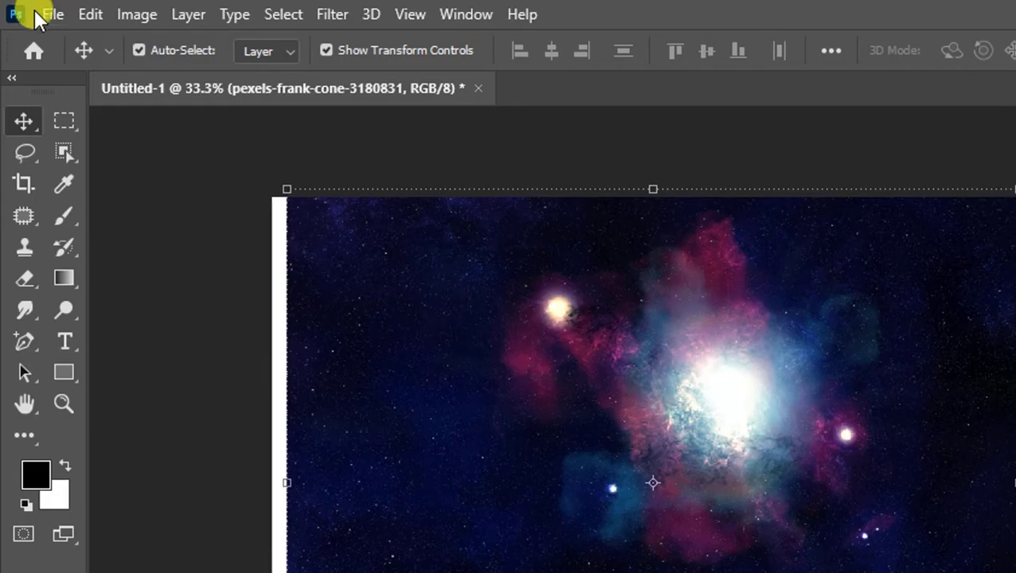
# Place the open window PNG over the galaxy, enlarged to fill the canvas.
pyautogui.click(38, 10)
pyautogui.click(195, 491)
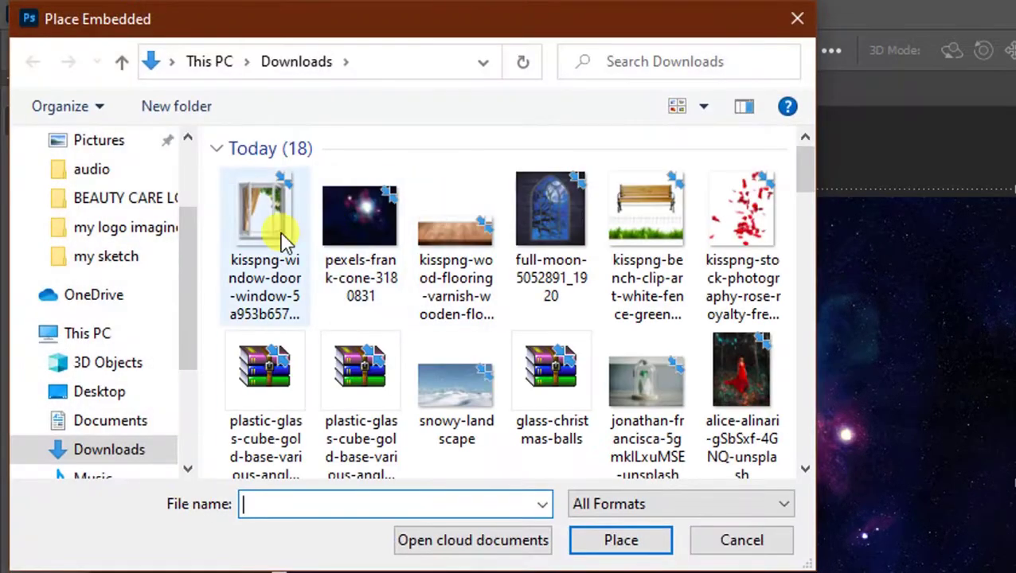
pyautogui.click(270, 227)
pyautogui.click(649, 549)
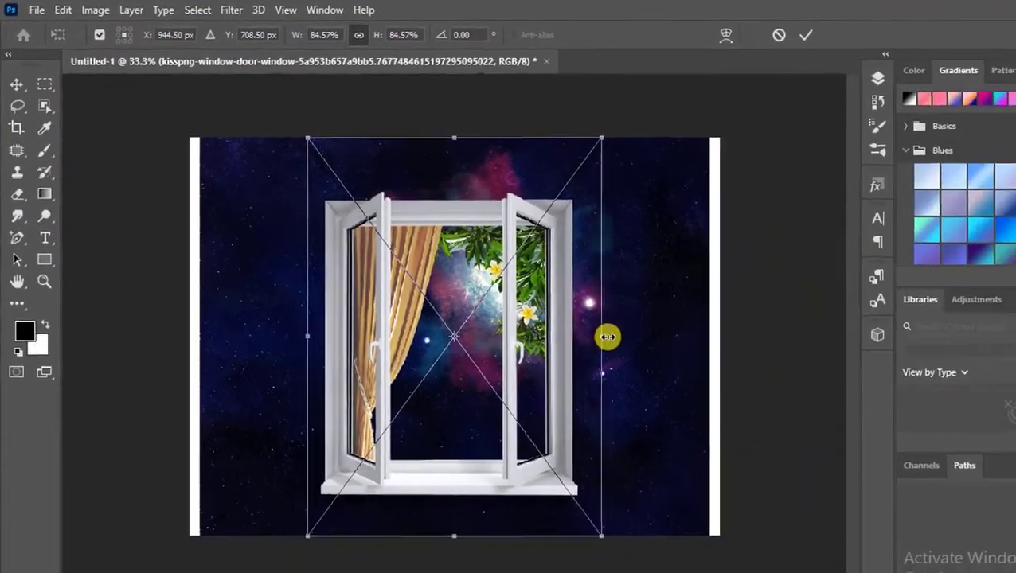
pyautogui.moveTo(606, 336); pyautogui.dragTo(735, 311)
pyautogui.moveTo(556, 340); pyautogui.dragTo(415, 265)
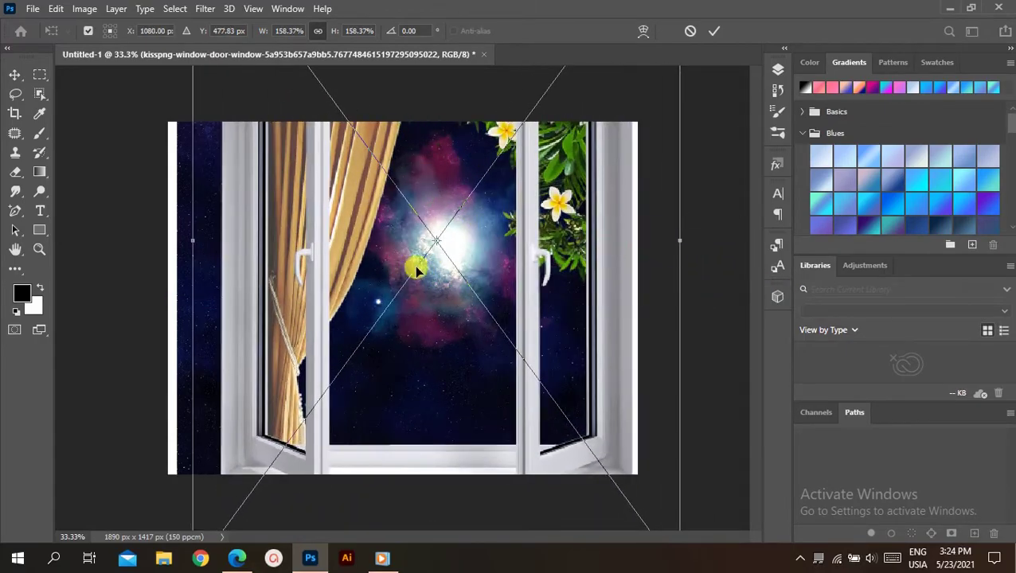
pyautogui.moveTo(680, 245); pyautogui.dragTo(711, 239)
# Grade the window with a Color Lookup layer set to Moonlight.3DL, clipped to it.
pyautogui.press('Return')
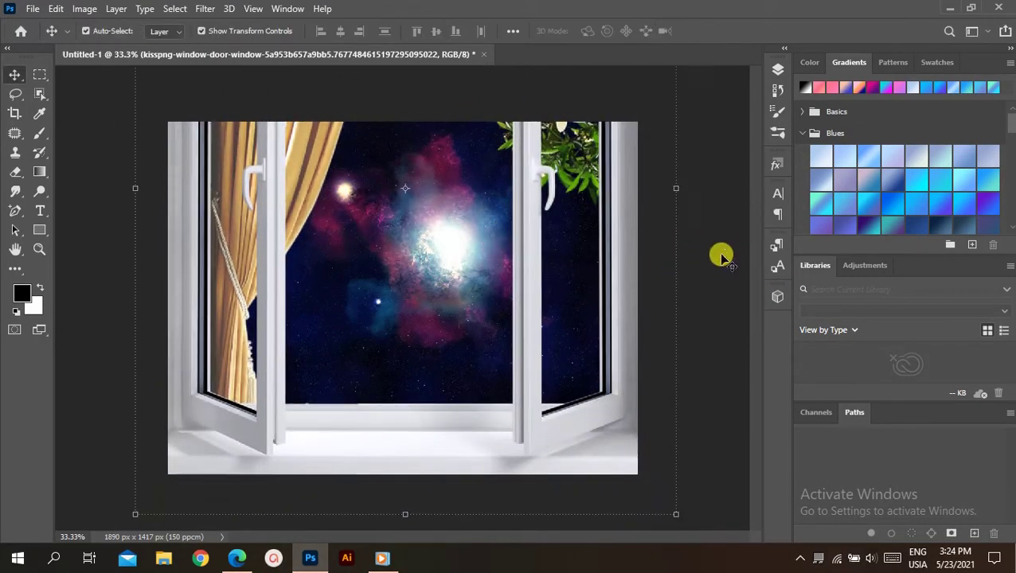
pyautogui.click(778, 71)
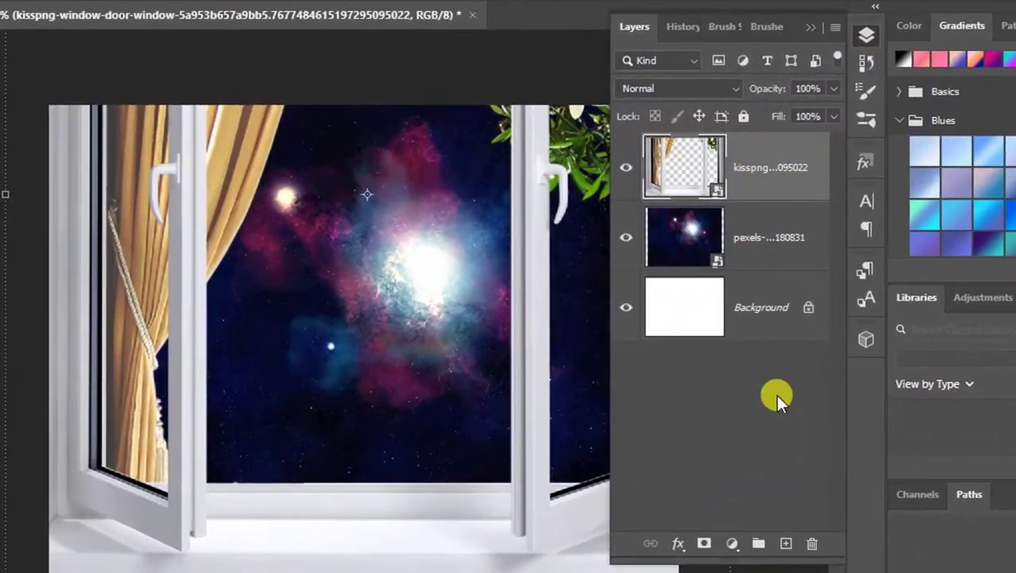
pyautogui.click(731, 544)
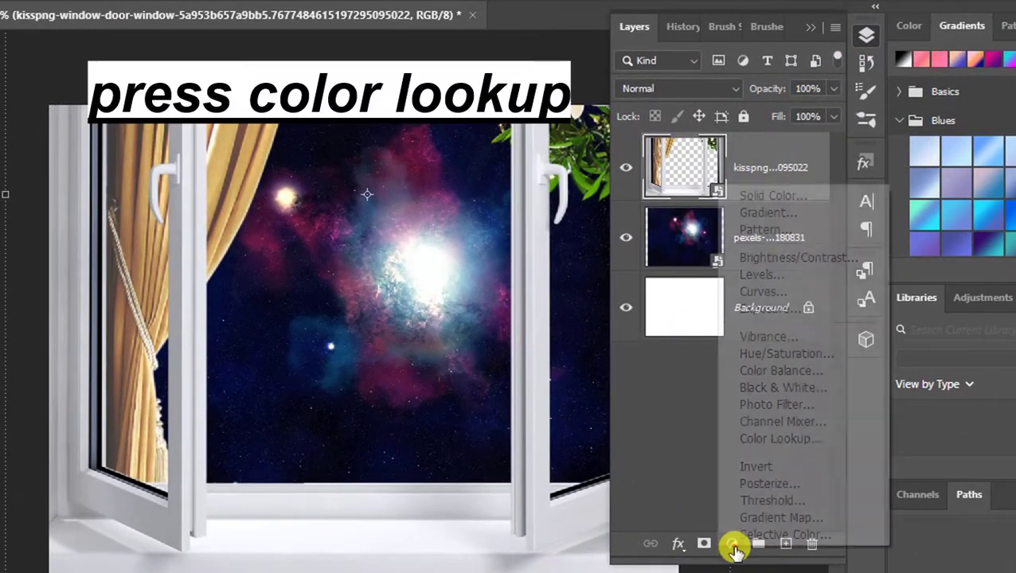
pyautogui.click(766, 439)
pyautogui.click(899, 333)
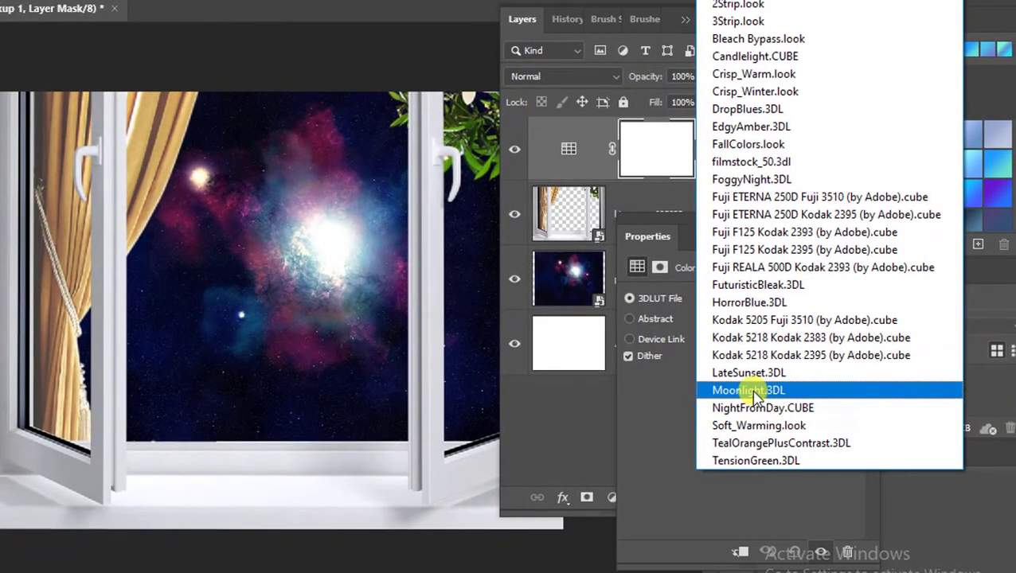
pyautogui.click(751, 390)
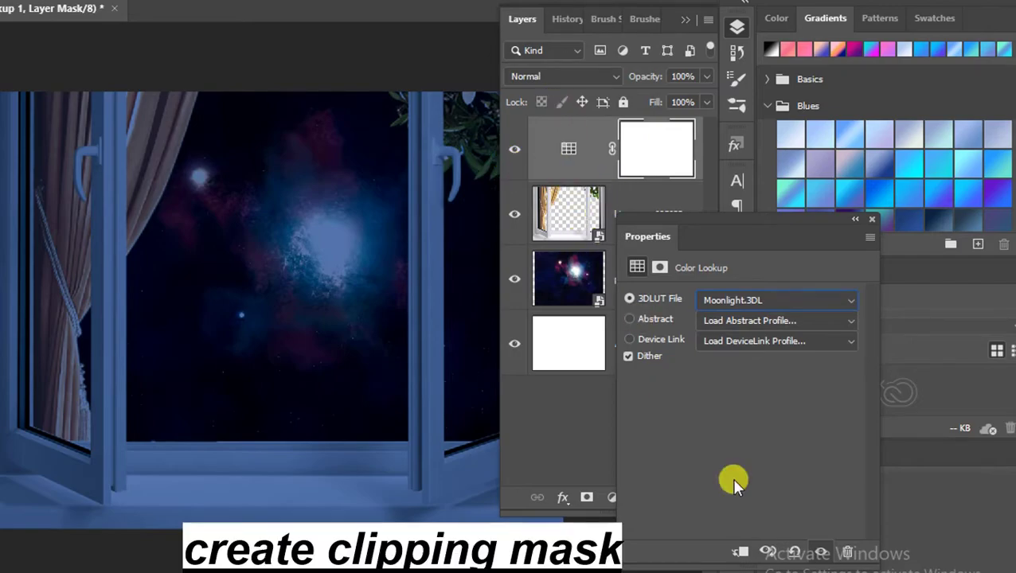
pyautogui.click(737, 555)
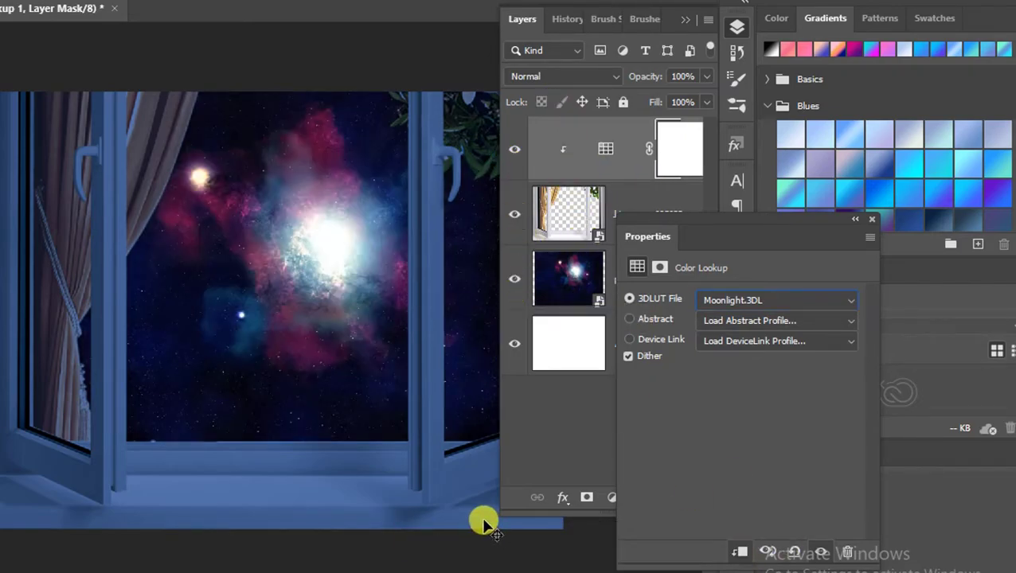
pyautogui.click(871, 218)
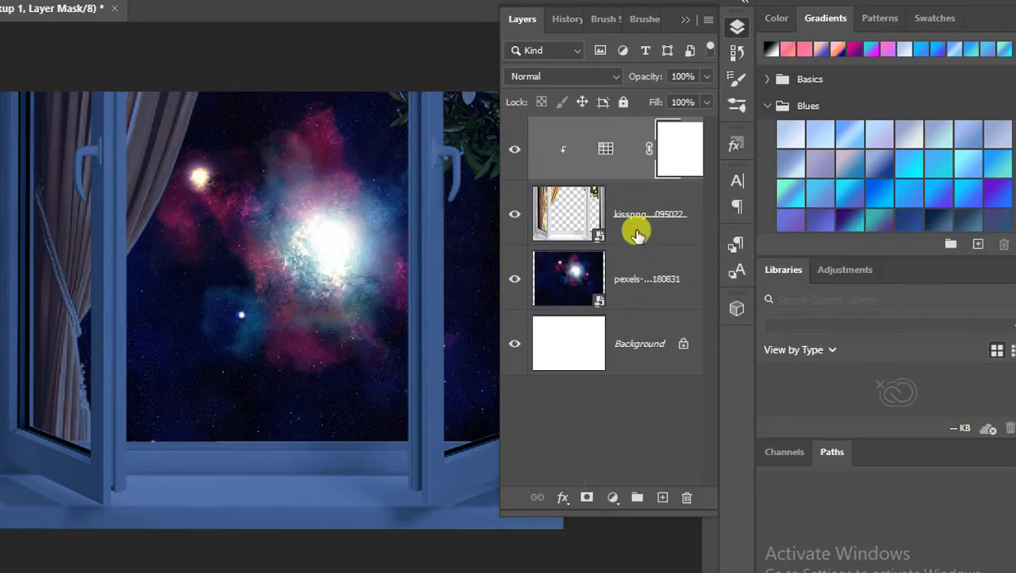
# Darken the window with a clipped Brightness/Contrast of −115 brightness, 80 contrast, toggled to compare.
pyautogui.click(618, 498)
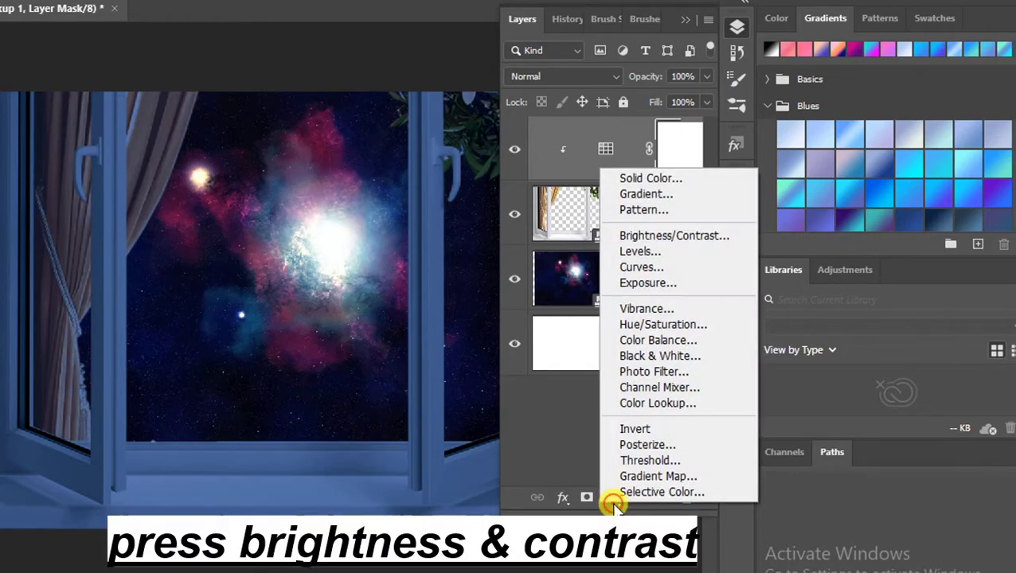
pyautogui.click(690, 234)
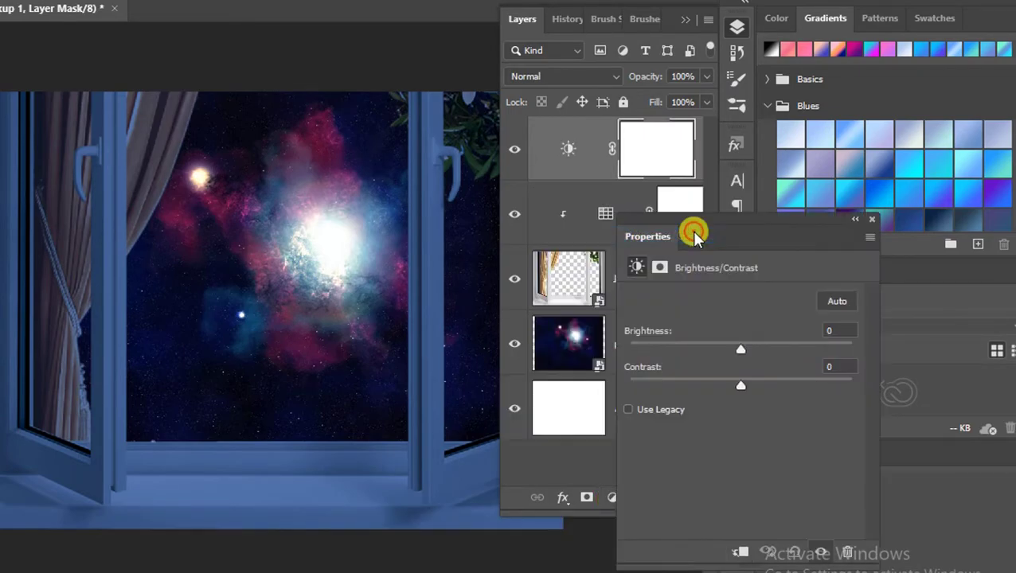
pyautogui.moveTo(739, 350); pyautogui.dragTo(663, 345)
pyautogui.click(738, 552)
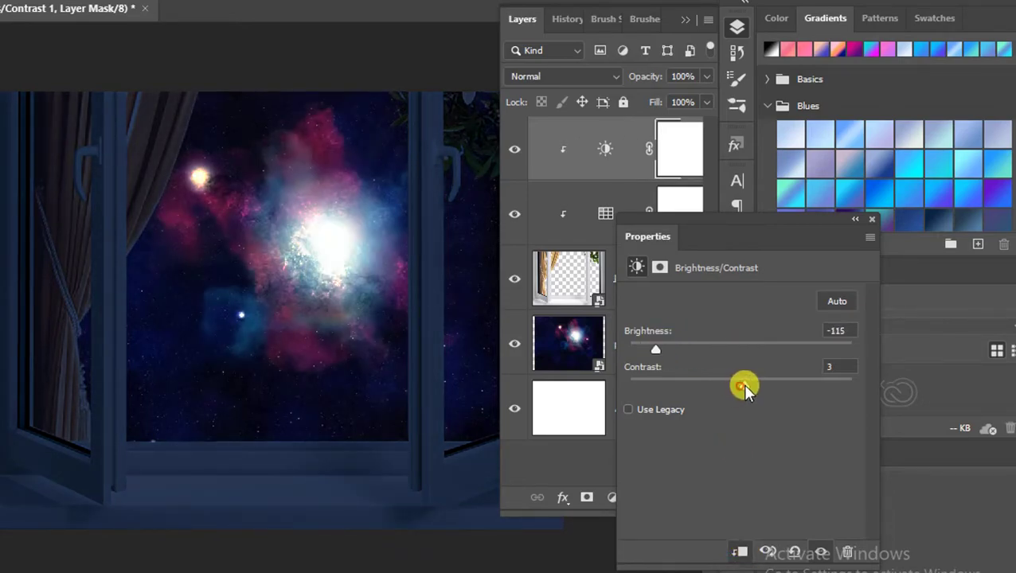
pyautogui.moveTo(742, 385); pyautogui.dragTo(802, 386)
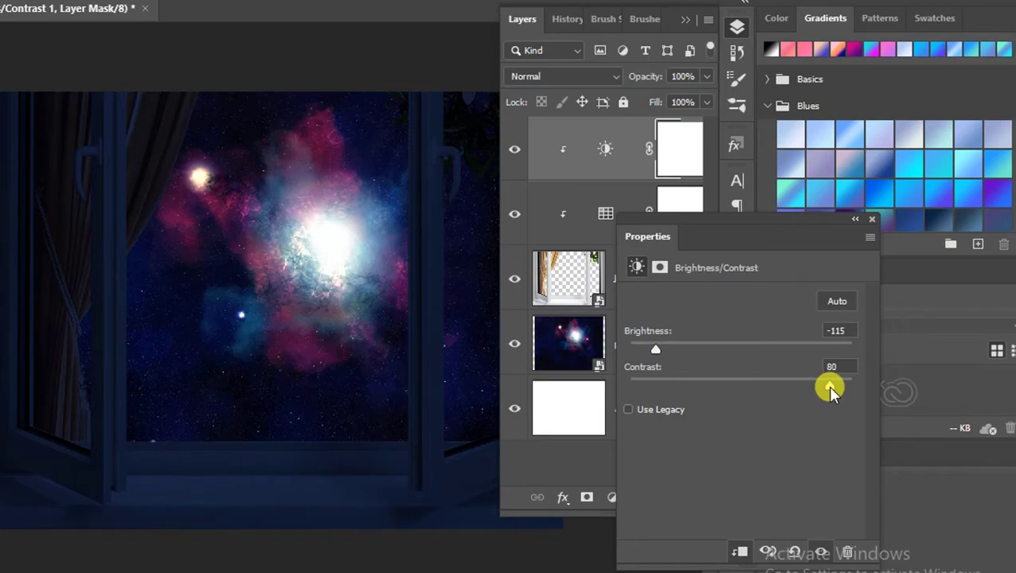
pyautogui.click(872, 219)
pyautogui.click(516, 151)
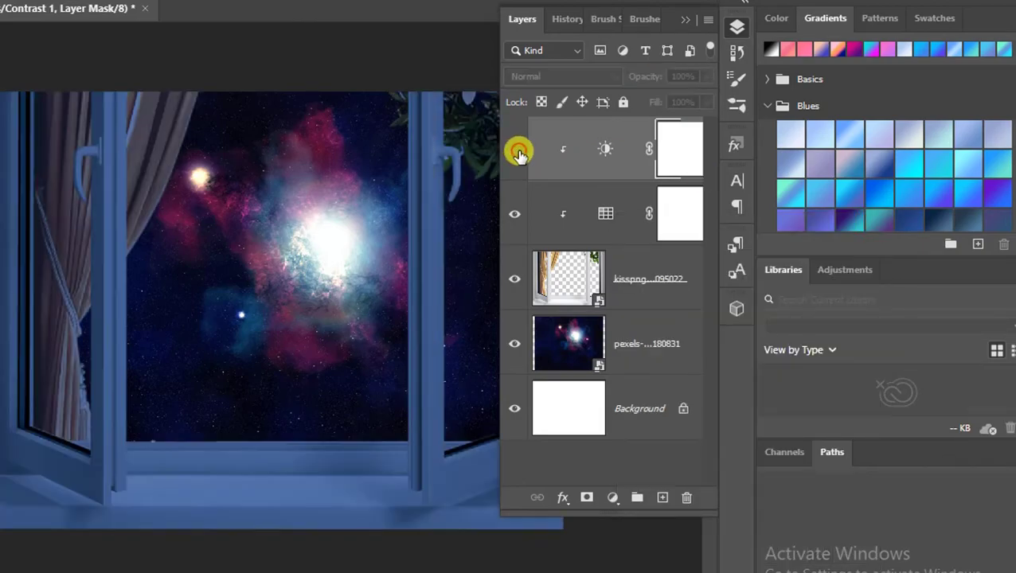
pyautogui.click(516, 151)
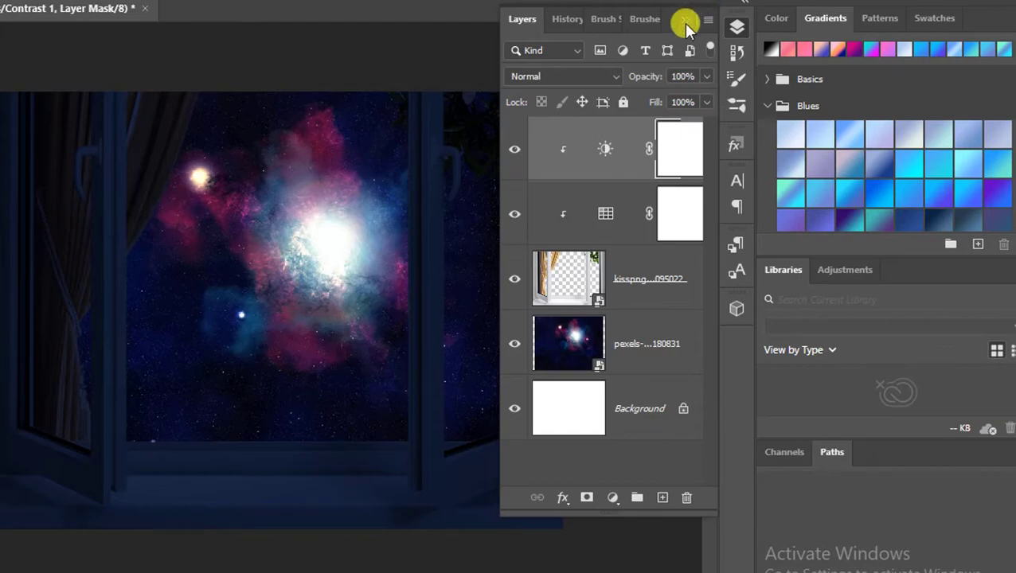
# Group the window layer and its two adjustments into a group named 'window'.
pyautogui.keyDown('shift'); pyautogui.click(665, 295); pyautogui.keyUp('shift')
pyautogui.hotkey('ctrl', 'g')
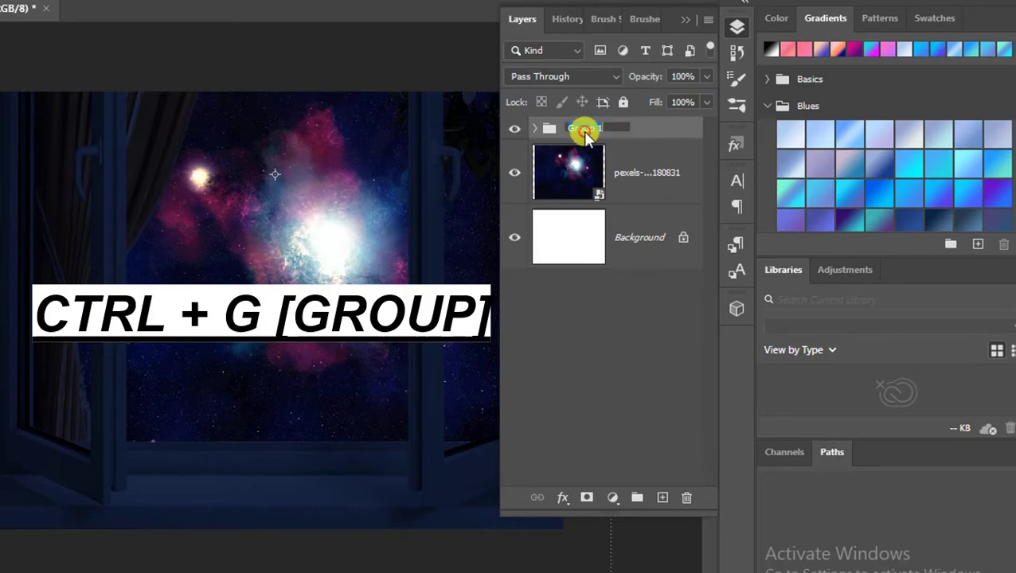
pyautogui.write('window')
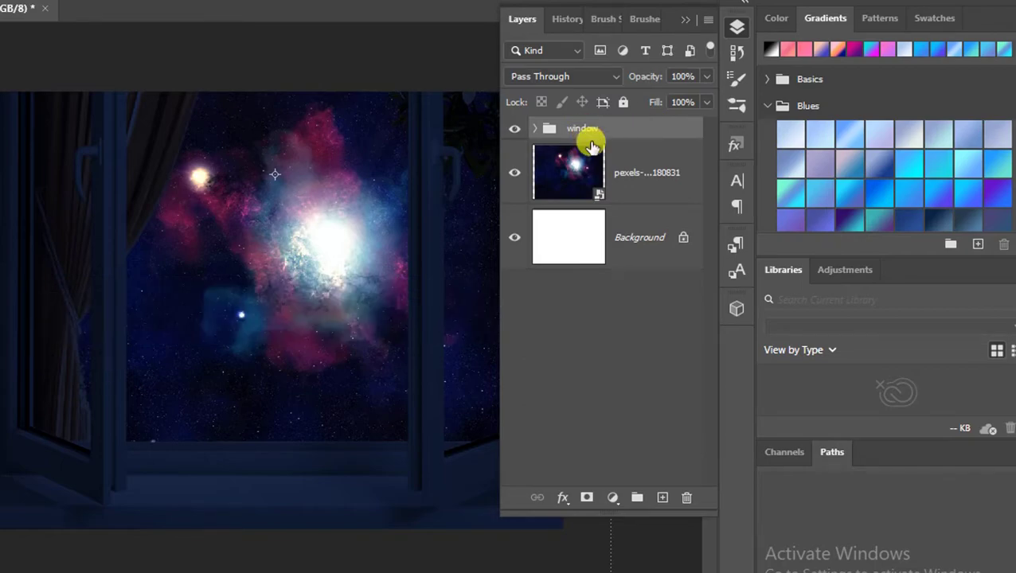
# Lock the window group and lock the galaxy photo layer completely.
pyautogui.click(629, 177)
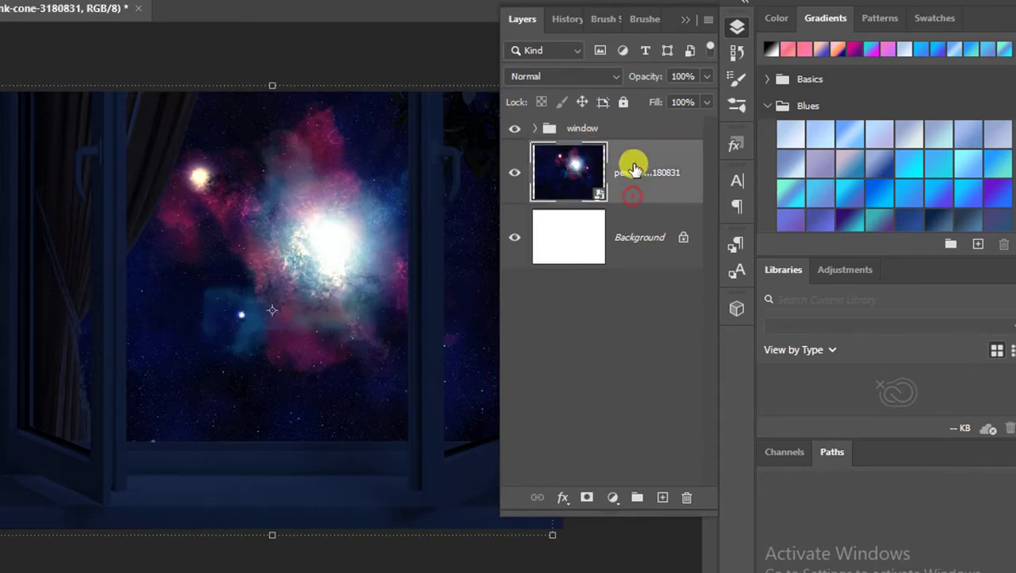
pyautogui.click(629, 130)
pyautogui.click(624, 102)
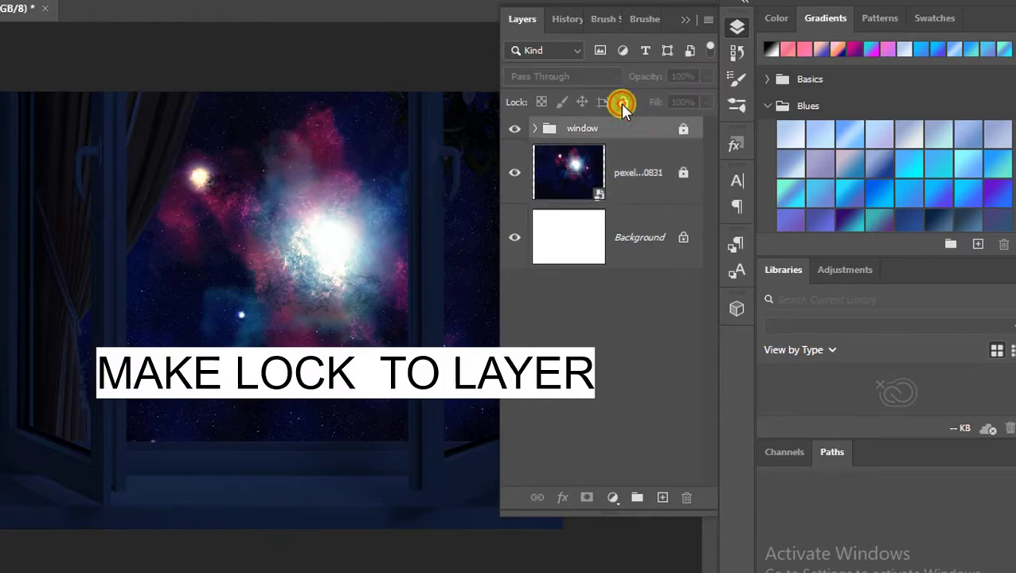
pyautogui.click(685, 178)
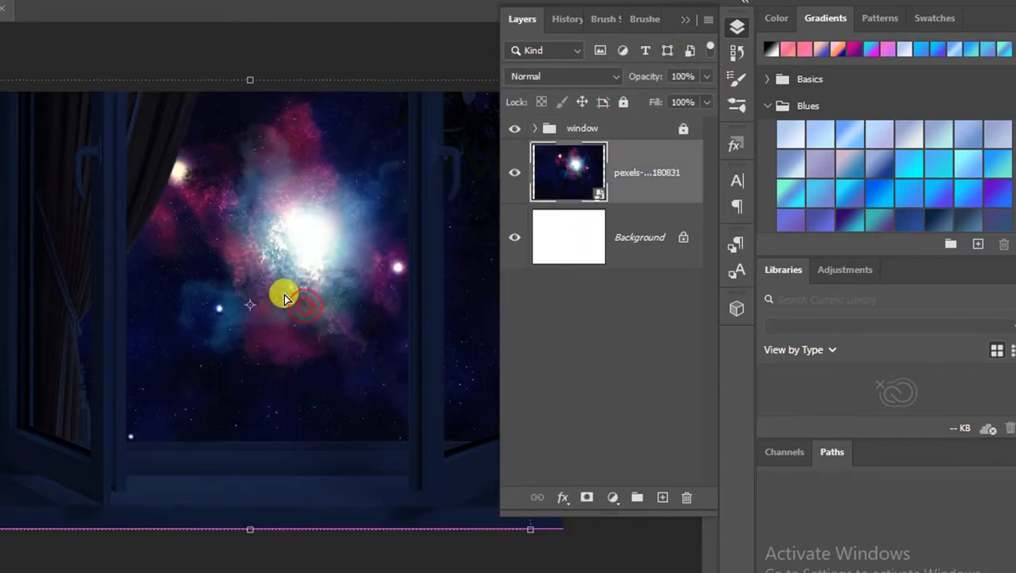
pyautogui.doubleClick(687, 174)
pyautogui.press('Return')
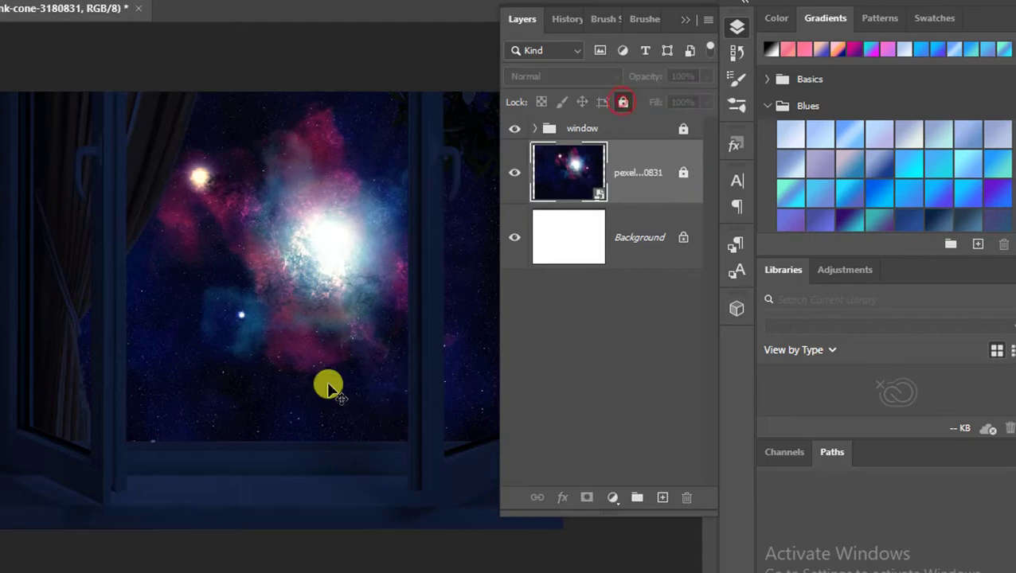
pyautogui.click(691, 27)
# Open 433-[Converted].png and select the round glass globe with a rectangular marquee.
pyautogui.click(16, 2)
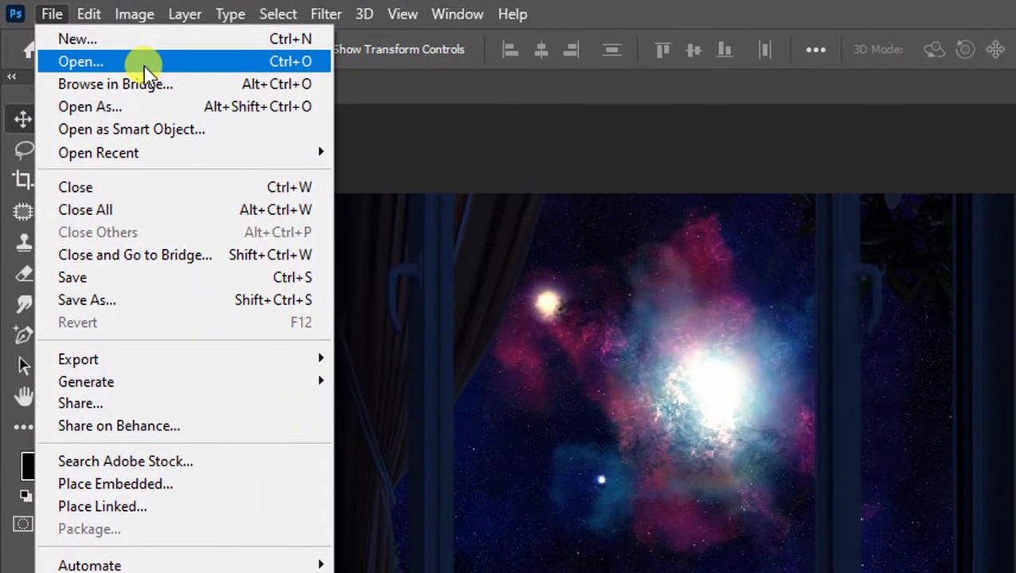
pyautogui.click(80, 61)
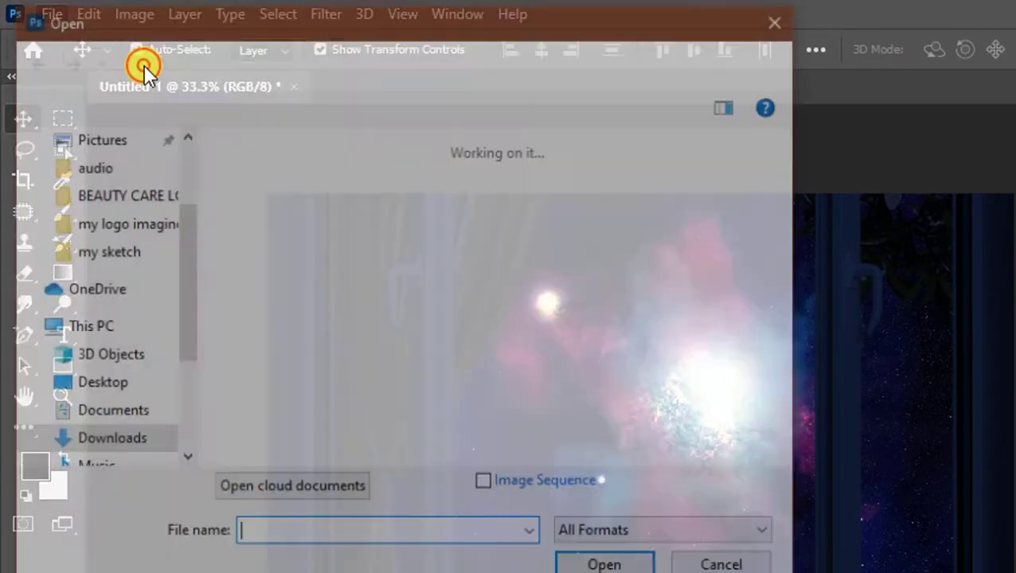
pyautogui.click(261, 195)
pyautogui.click(526, 402)
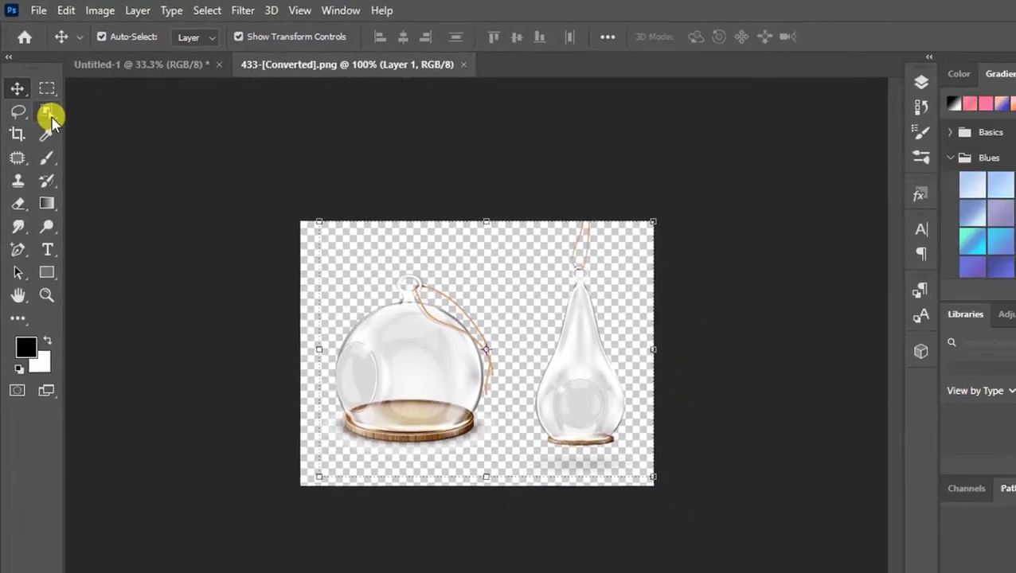
pyautogui.click(63, 149)
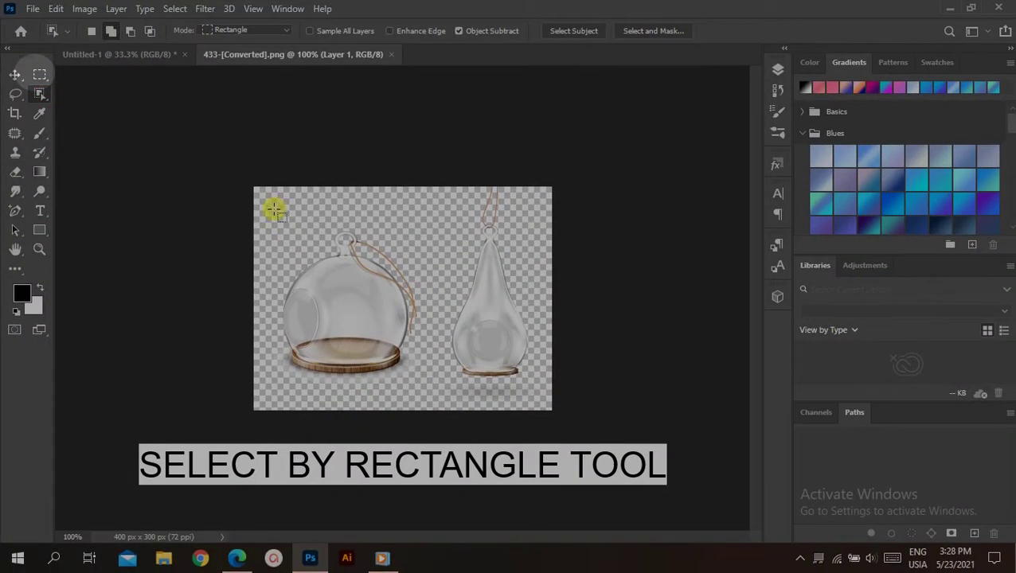
pyautogui.click(40, 74)
pyautogui.moveTo(267, 220); pyautogui.dragTo(437, 389)
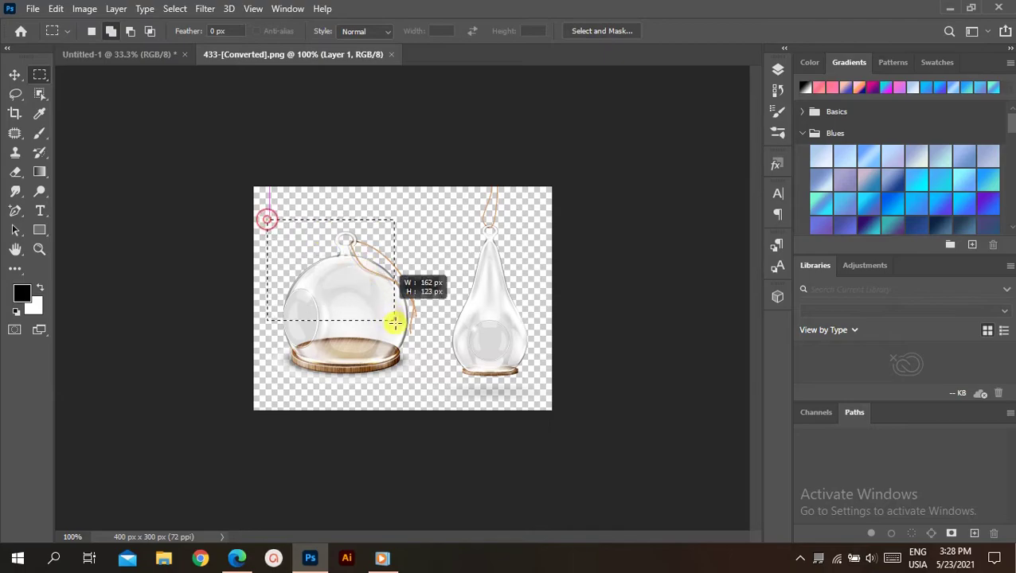
# Move the selected globe into the window scene and convert its layer to a Smart Object.
pyautogui.click(15, 74)
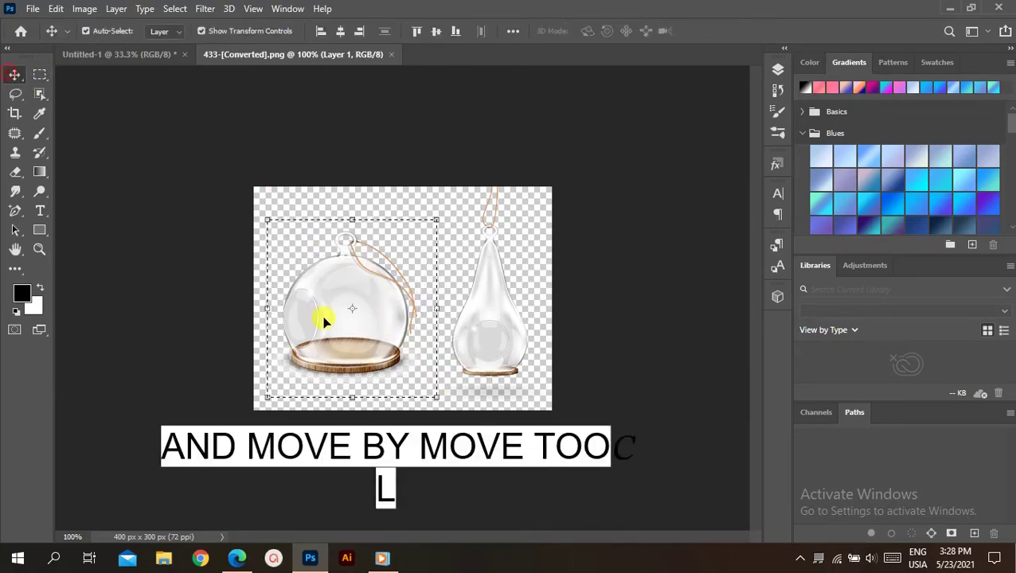
pyautogui.moveTo(352, 341)
pyautogui.mouseDown()
pyautogui.moveTo(301, 261)
pyautogui.moveTo(399, 374)
pyautogui.moveTo(428, 364)
pyautogui.moveTo(448, 333)
pyautogui.mouseUp()
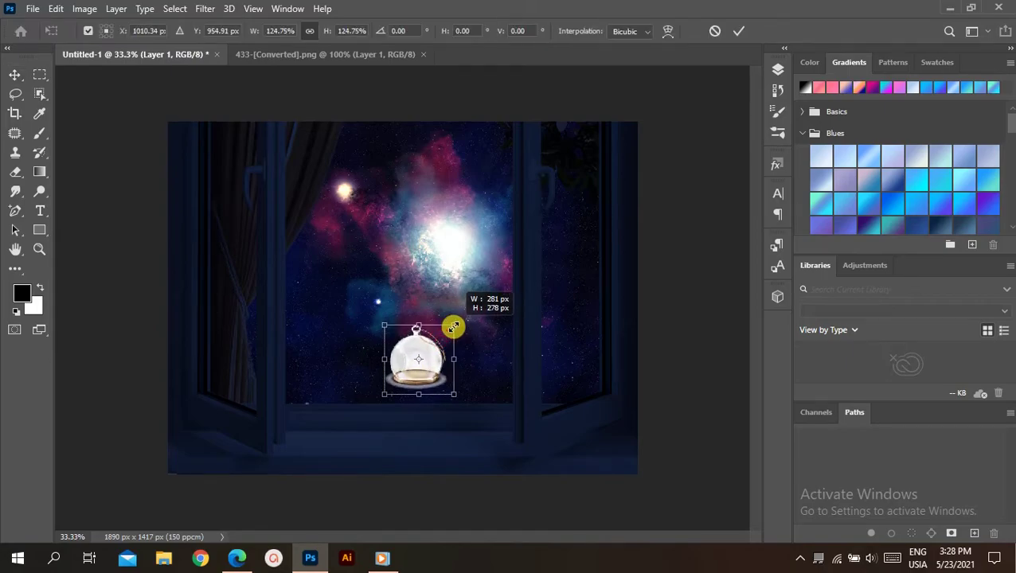
pyautogui.click(779, 69)
pyautogui.press('Return')
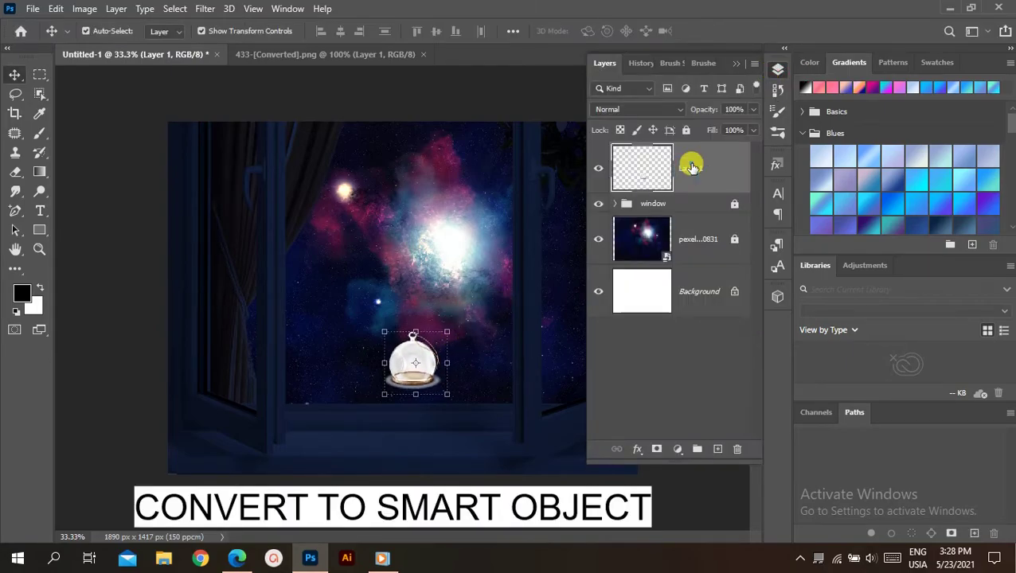
pyautogui.rightClick(690, 168)
pyautogui.click(748, 207)
pyautogui.click(741, 69)
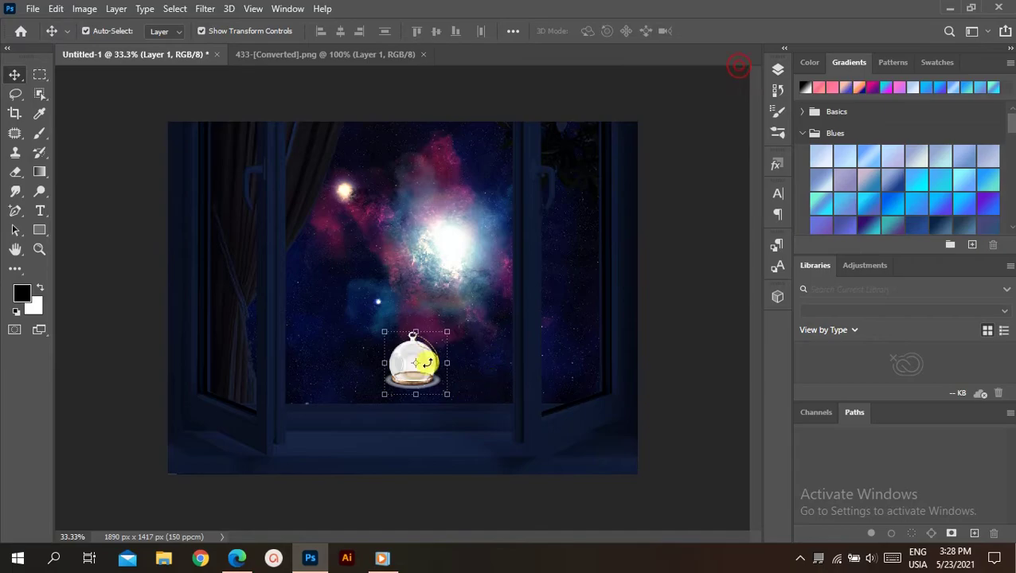
# Enlarge the glass globe and position it sitting on the window sill.
pyautogui.moveTo(384, 331); pyautogui.dragTo(273, 266)
pyautogui.moveTo(373, 343); pyautogui.dragTo(409, 428)
pyautogui.moveTo(481, 321); pyautogui.dragTo(535, 261)
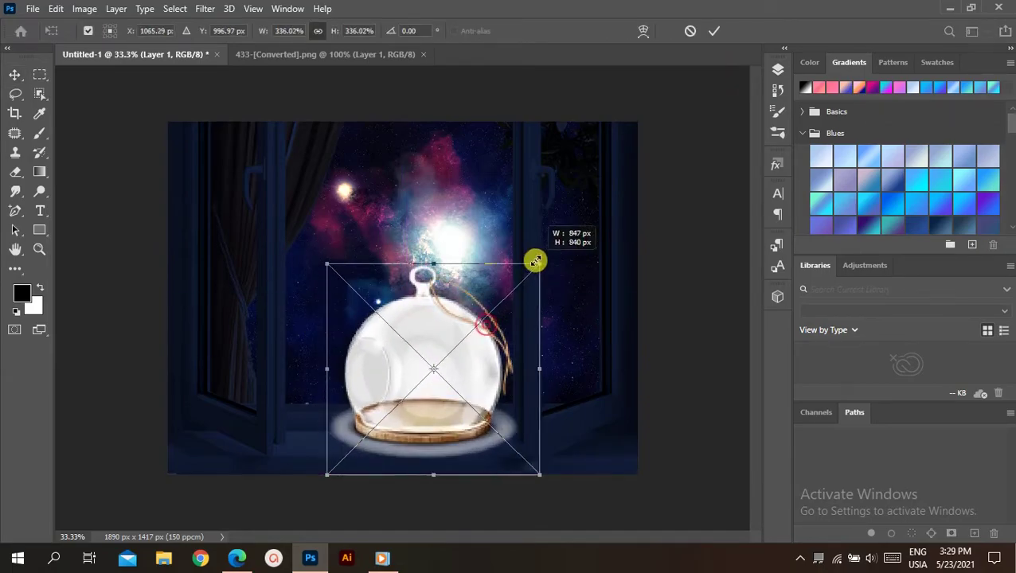
pyautogui.moveTo(433, 438); pyautogui.dragTo(409, 444)
pyautogui.moveTo(292, 267); pyautogui.dragTo(278, 263)
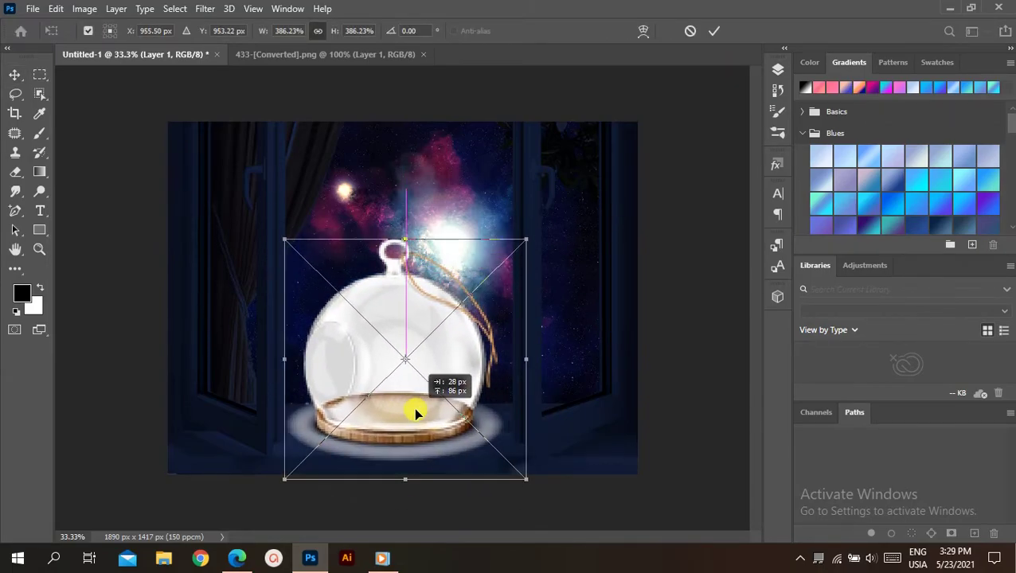
pyautogui.moveTo(413, 407); pyautogui.dragTo(415, 410)
pyautogui.press('Return')
pyautogui.scroll(1, 409, 462)
pyautogui.click(778, 69)
pyautogui.click(705, 165)
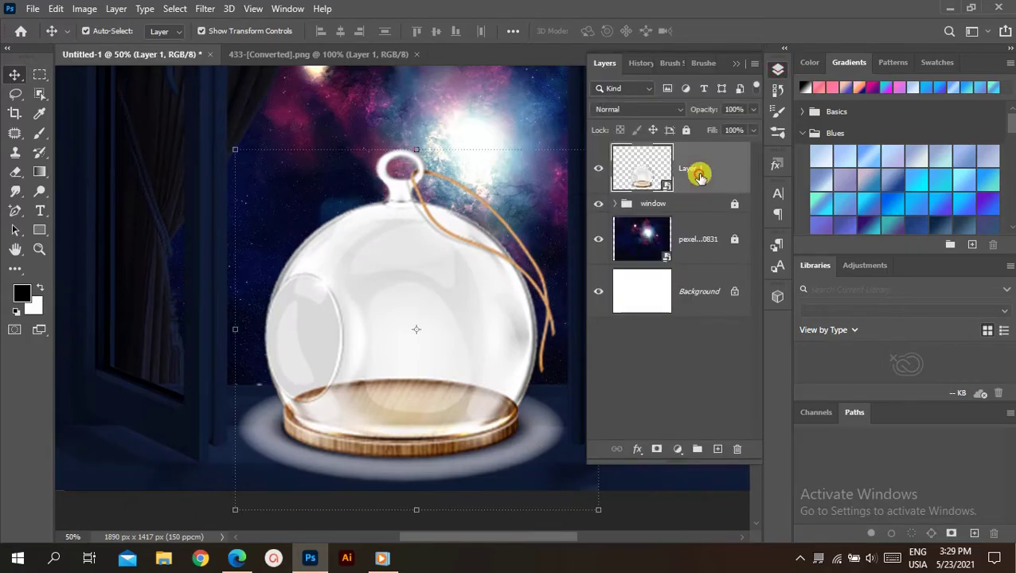
# Add a Moonlight.3DL Color Lookup clipped only to the glass globe.
pyautogui.click(678, 450)
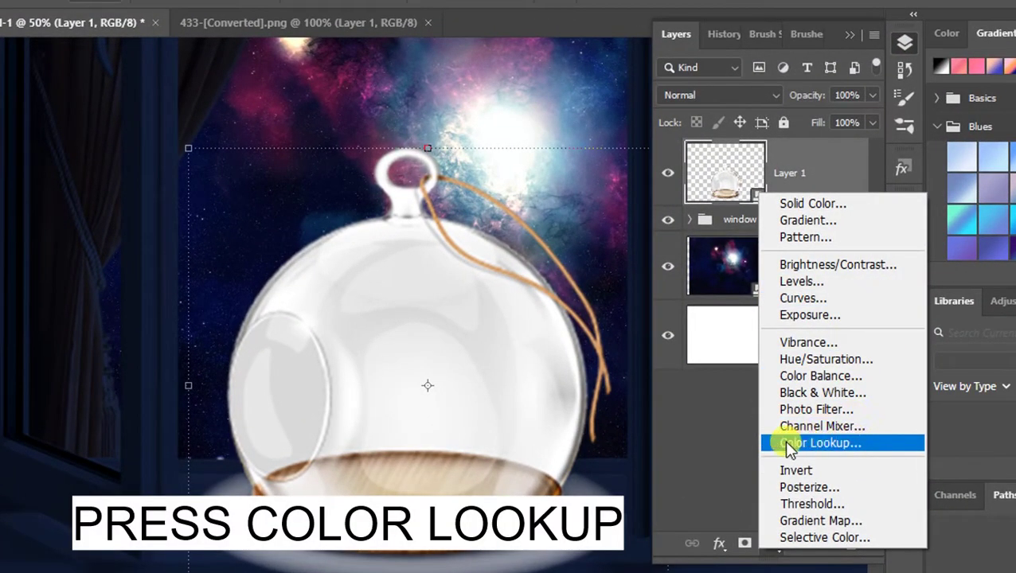
pyautogui.click(787, 445)
pyautogui.click(896, 399)
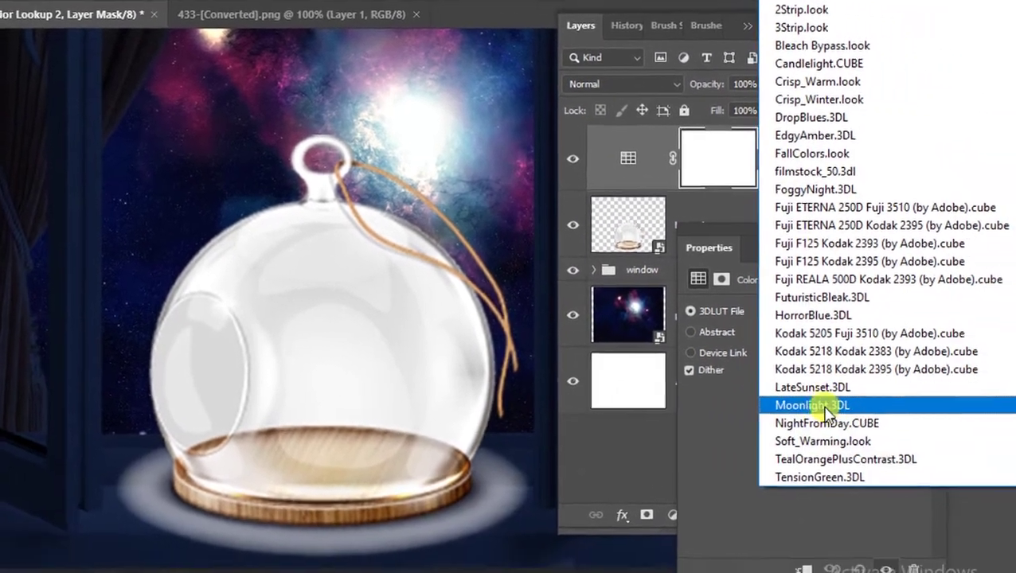
pyautogui.click(794, 404)
pyautogui.click(723, 549)
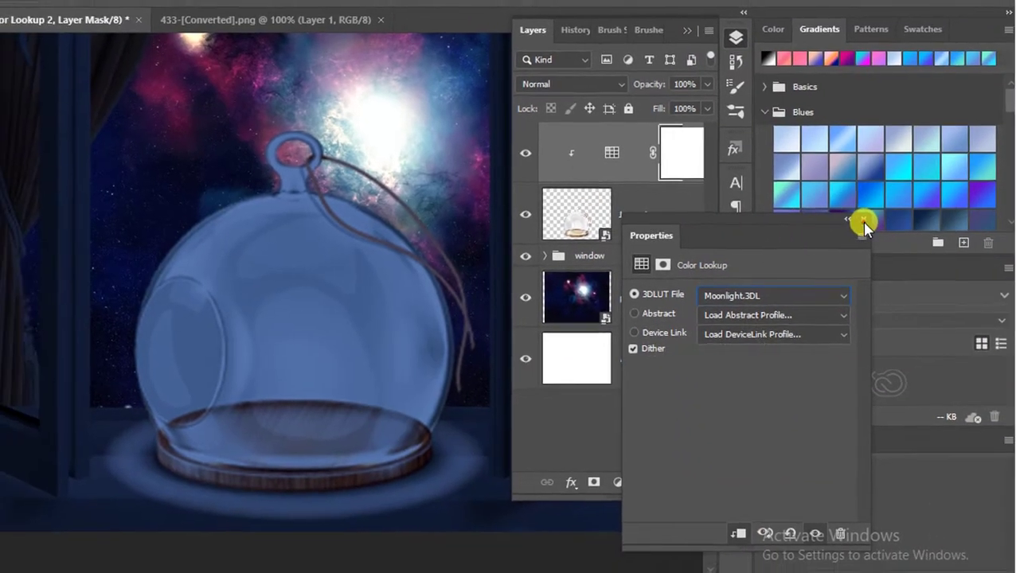
pyautogui.click(856, 220)
pyautogui.click(598, 168)
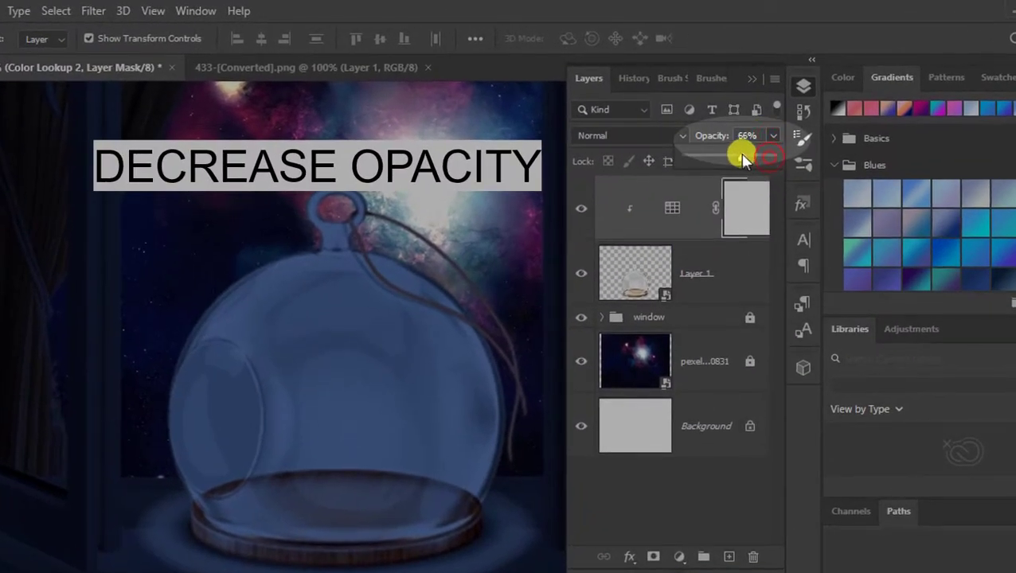
# Lower the globe's colour lookup opacity to 60% and compare the tint.
pyautogui.moveTo(743, 157); pyautogui.dragTo(731, 157)
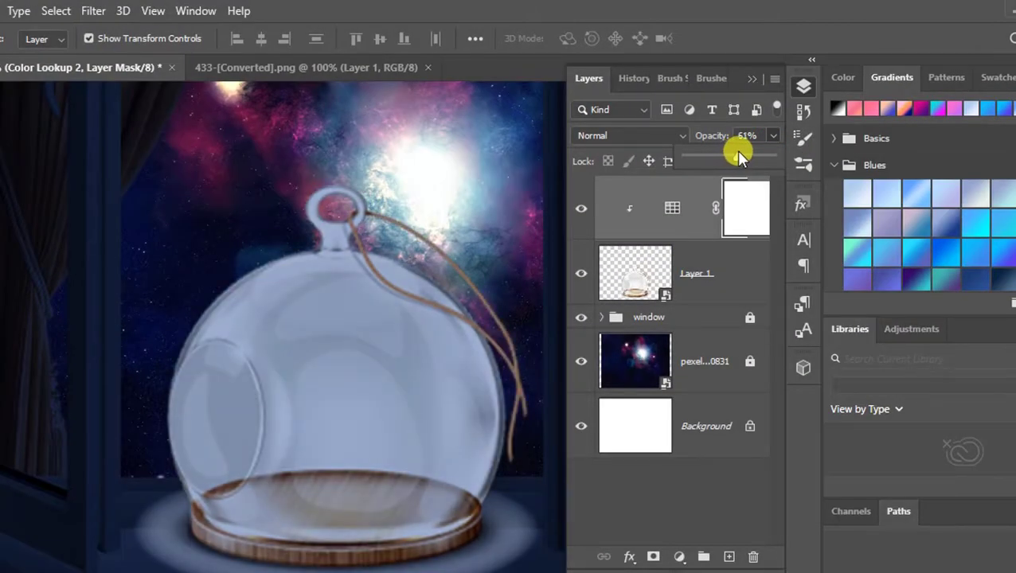
pyautogui.click(741, 135)
pyautogui.write('60')
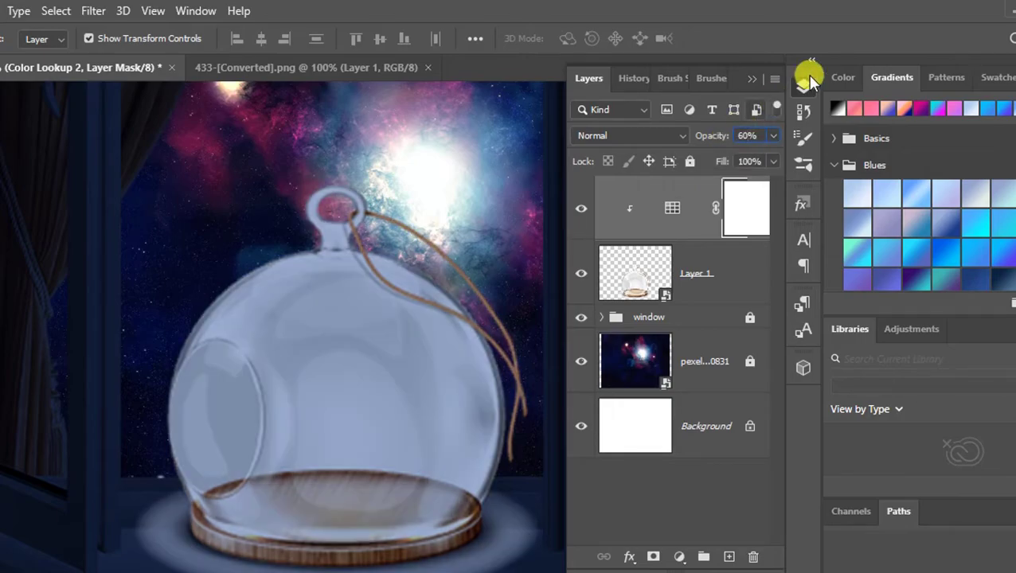
pyautogui.click(582, 209)
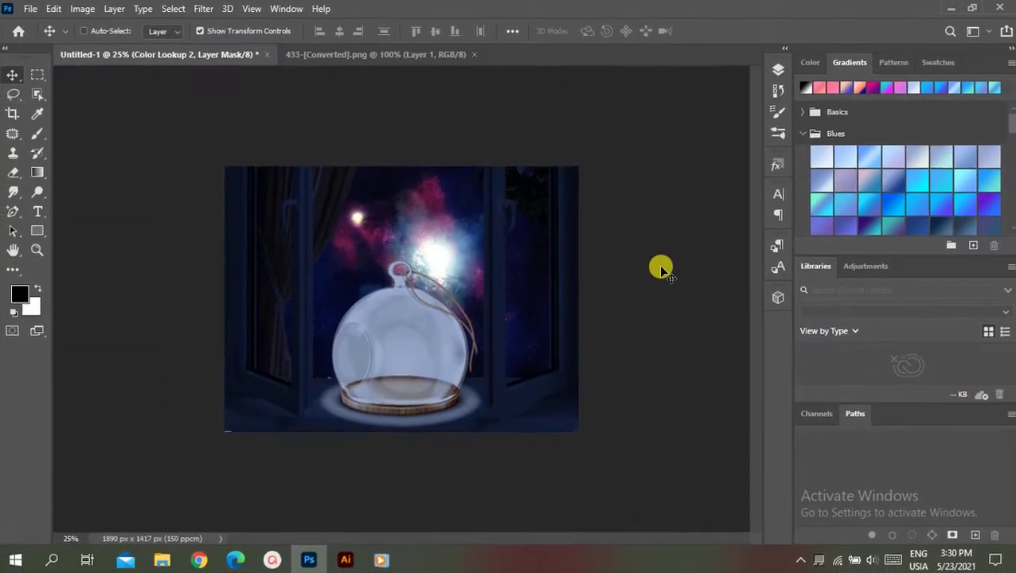
pyautogui.hotkey('ctrl', '+')
pyautogui.scroll(-2, 594, 390)
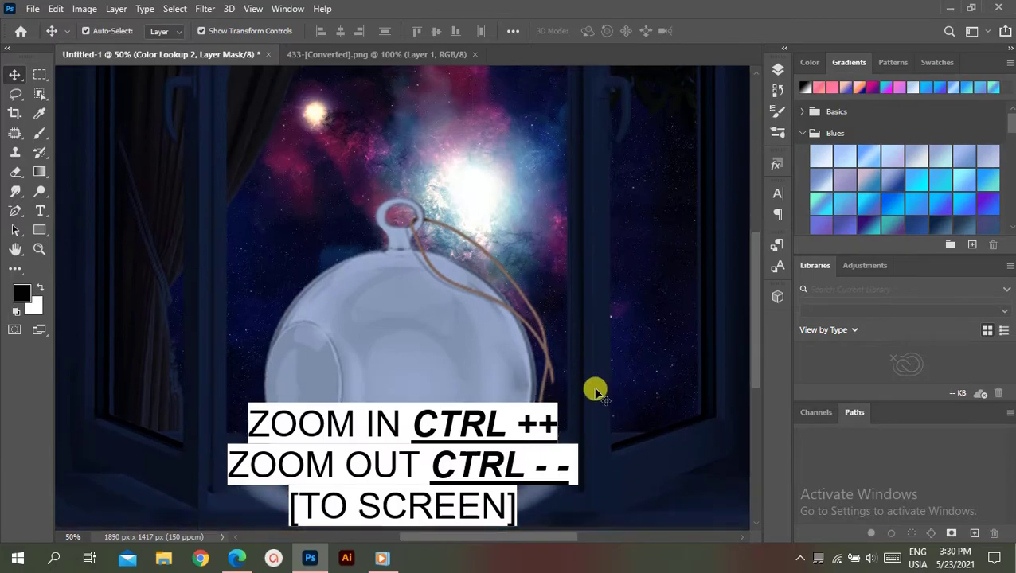
pyautogui.click(781, 72)
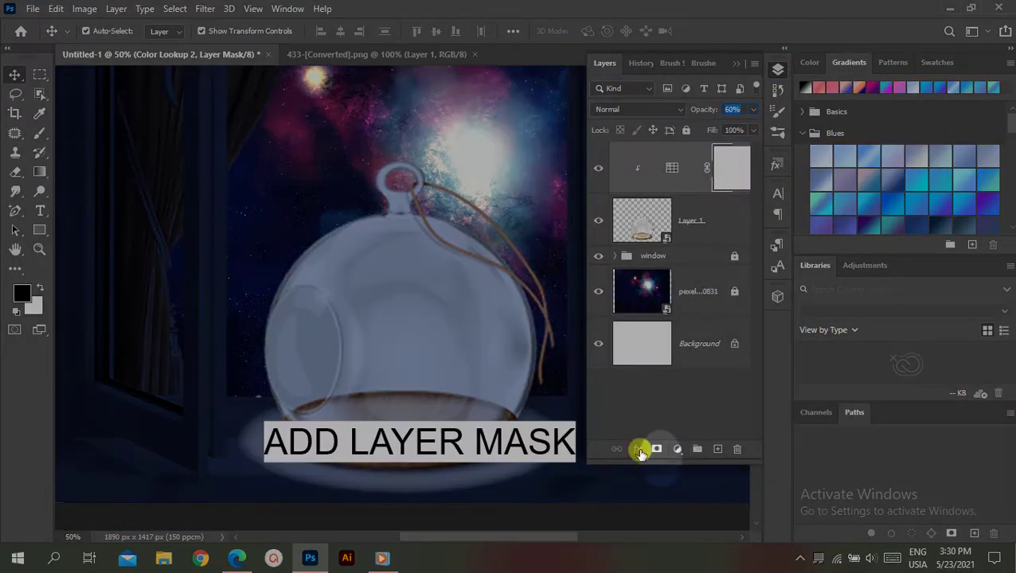
# Mask the globe layer and brush black over the pale glow beneath its base.
pyautogui.click(692, 235)
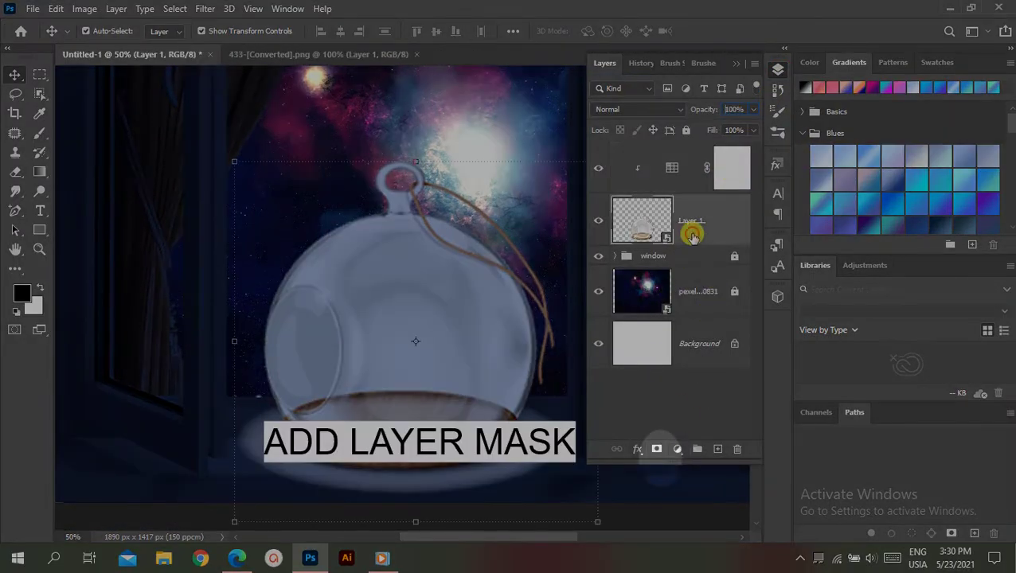
pyautogui.click(647, 452)
pyautogui.click(40, 133)
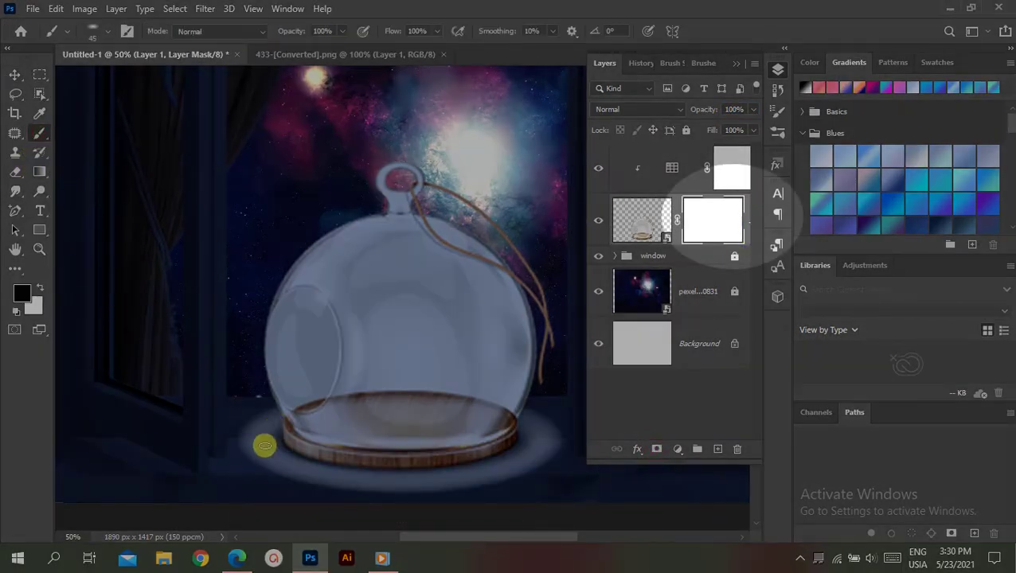
pyautogui.press(']')
pyautogui.press(']')
pyautogui.press(']')
pyautogui.click(105, 32)
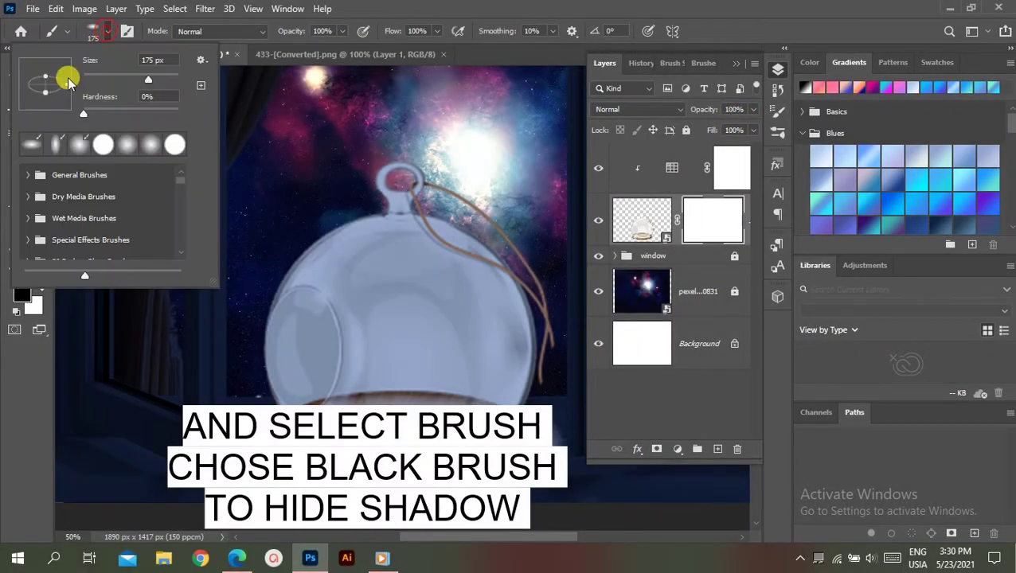
pyautogui.doubleClick(43, 135)
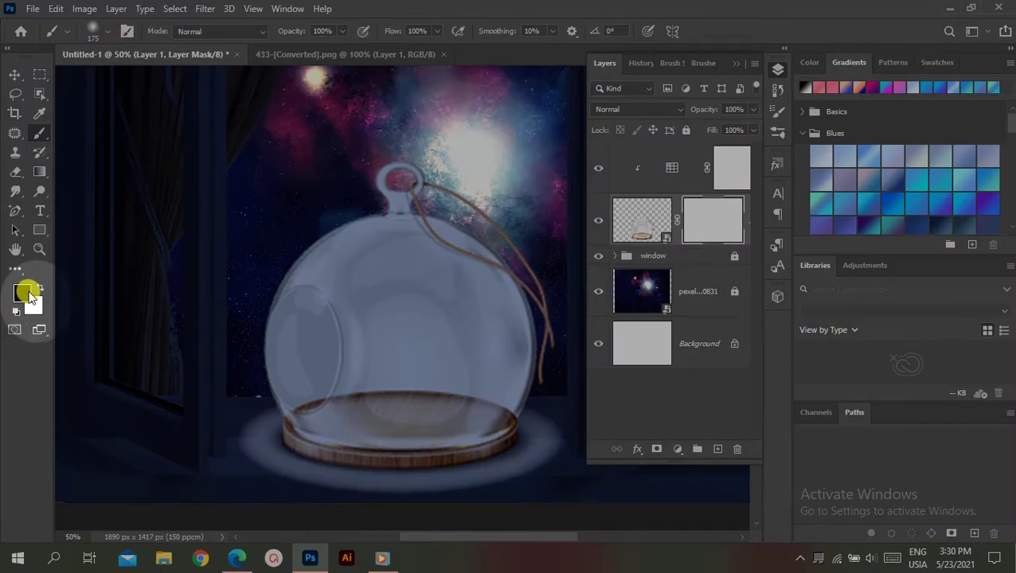
pyautogui.press('[')
pyautogui.press('[')
pyautogui.press('[')
pyautogui.moveTo(253, 473); pyautogui.dragTo(443, 495)
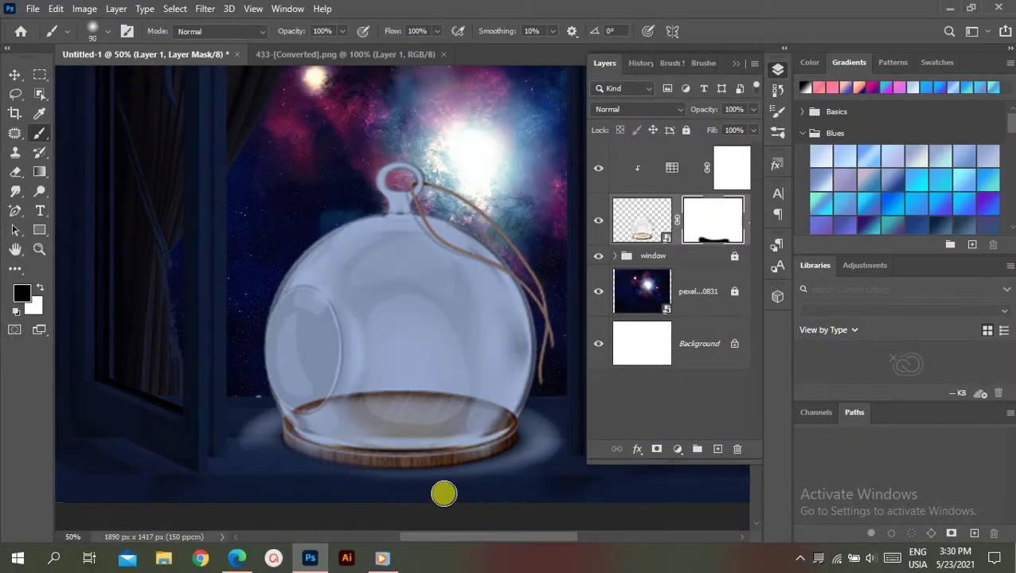
pyautogui.click(470, 478)
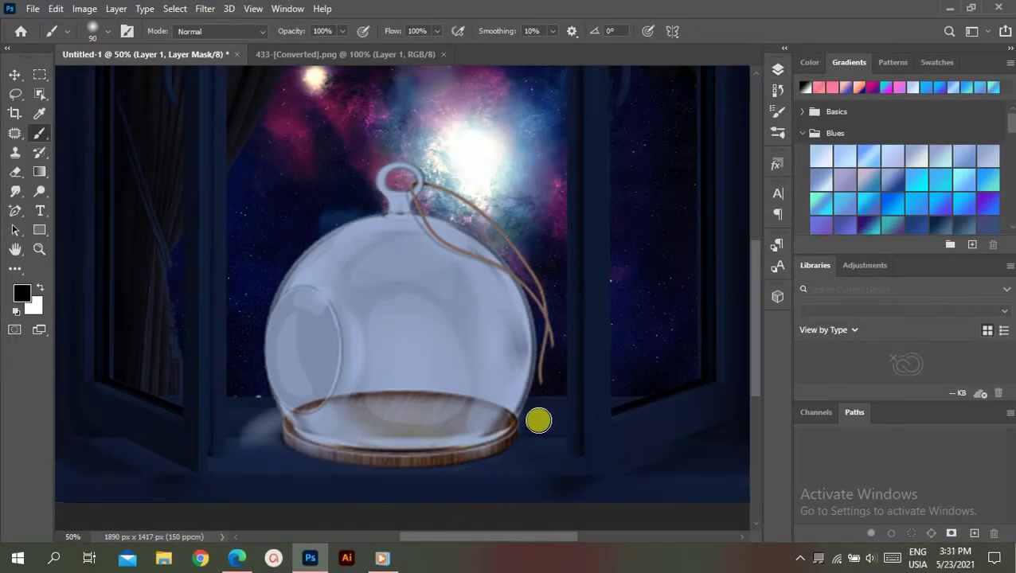
pyautogui.click(779, 68)
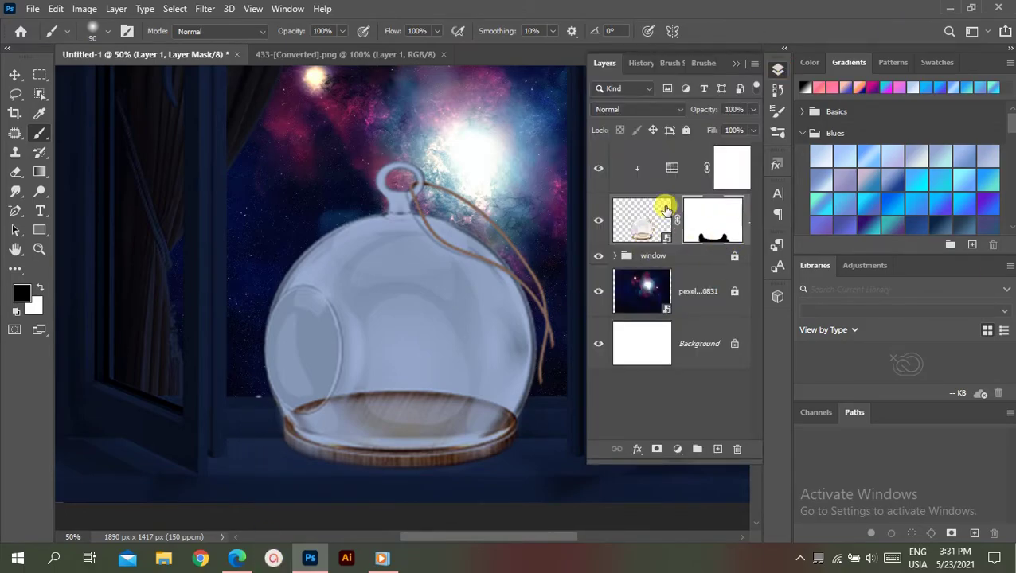
pyautogui.click(621, 166)
# Place the rose PNG from Downloads, scaled and set upright onto the glass dome.
pyautogui.click(33, 8)
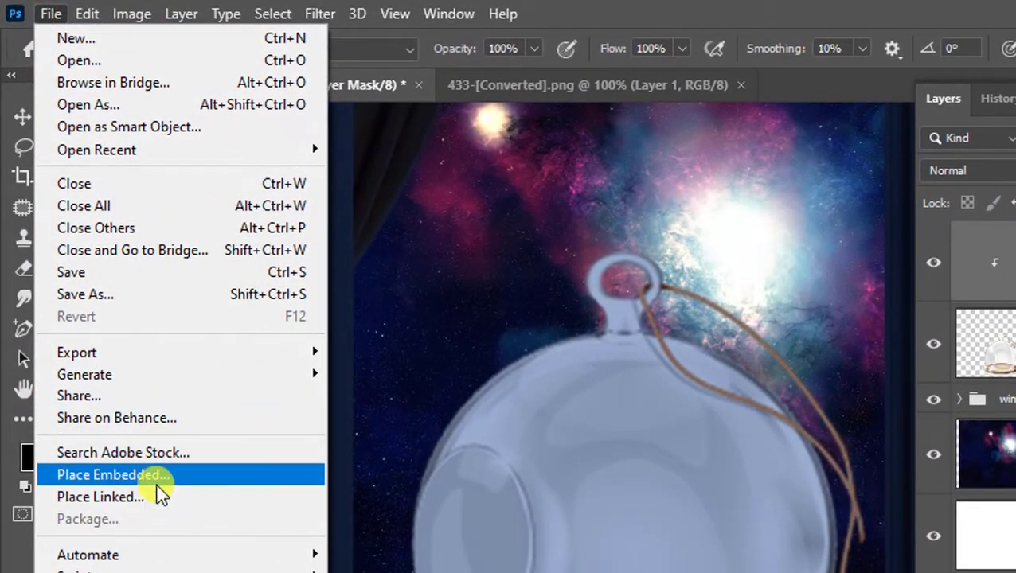
pyautogui.click(156, 476)
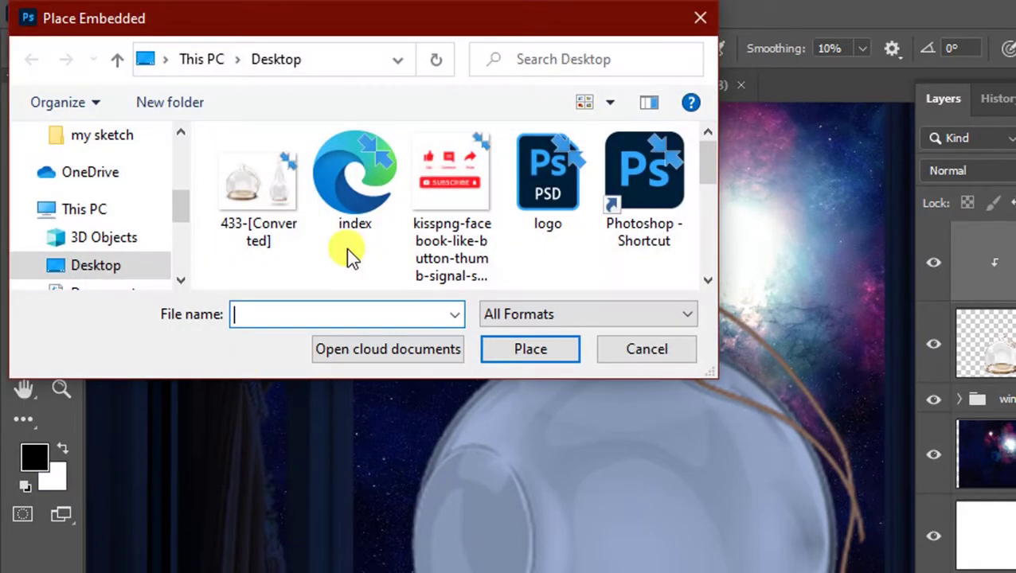
pyautogui.scroll(-1, 120, 215)
pyautogui.click(118, 219)
pyautogui.scroll(-3, 385, 215)
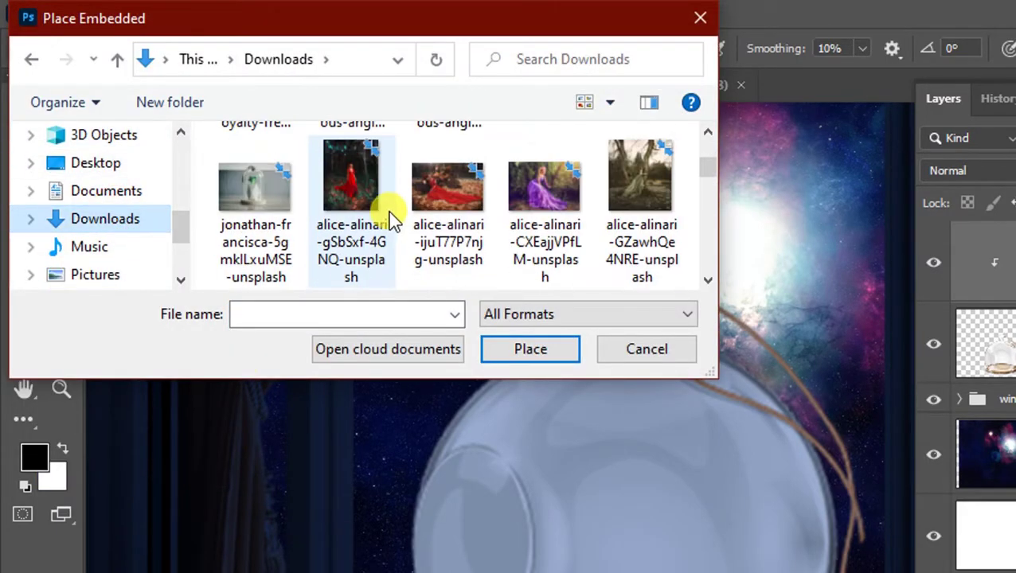
pyautogui.doubleClick(528, 379)
pyautogui.click(379, 402)
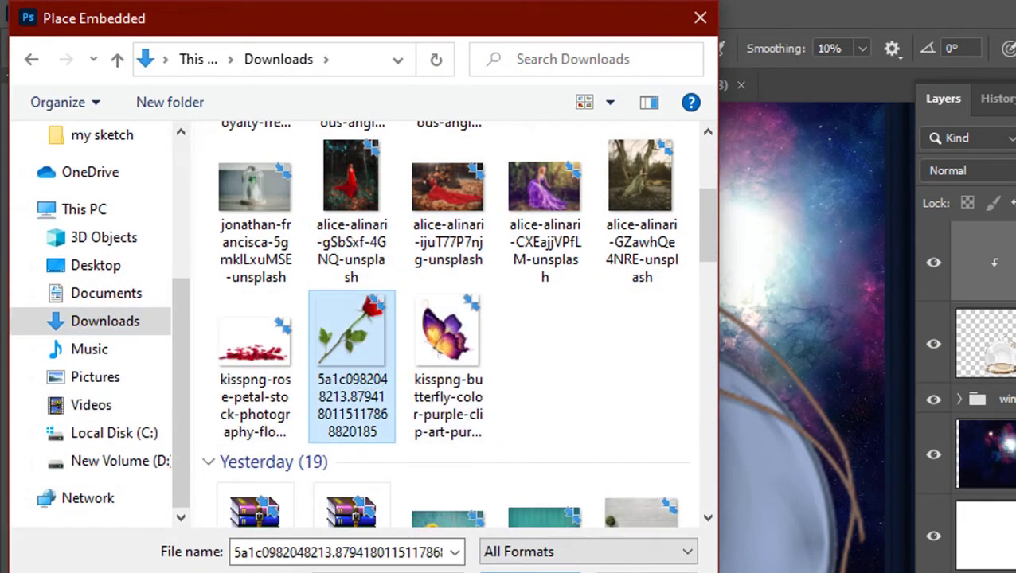
pyautogui.doubleClick(351, 366)
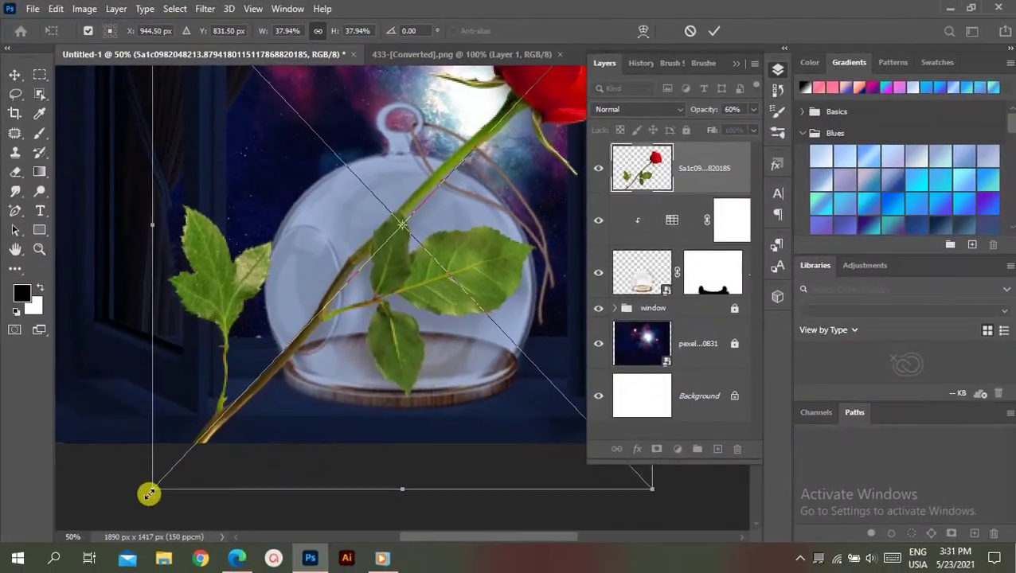
pyautogui.moveTo(149, 495)
pyautogui.mouseDown()
pyautogui.moveTo(363, 340)
pyautogui.moveTo(334, 345)
pyautogui.moveTo(457, 204)
pyautogui.moveTo(448, 265)
pyautogui.moveTo(442, 177)
pyautogui.mouseUp()
pyautogui.press('Return')
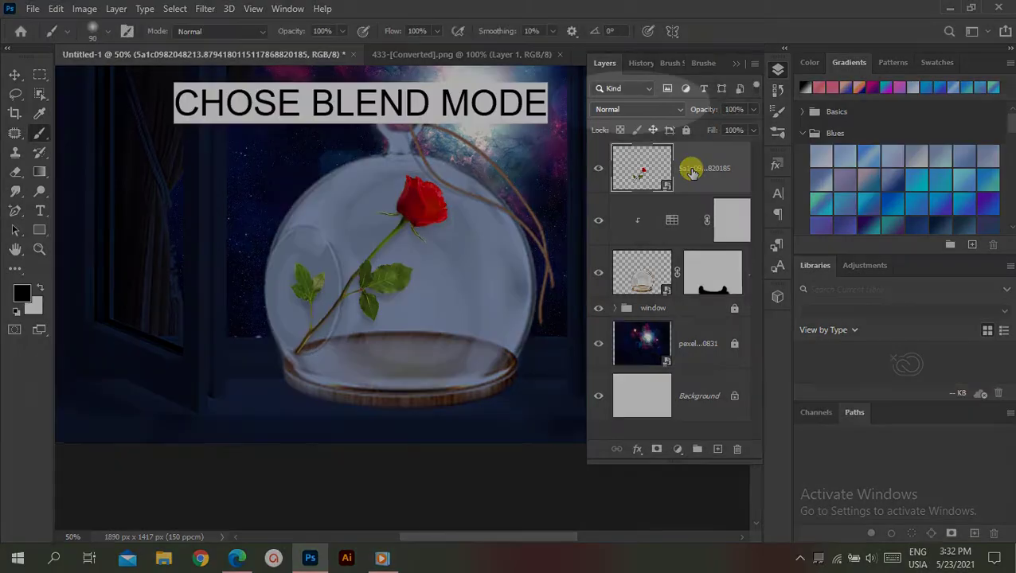
# Blend the rose layer with Overlay mode, then begin placing another embedded image.
pyautogui.click(669, 109)
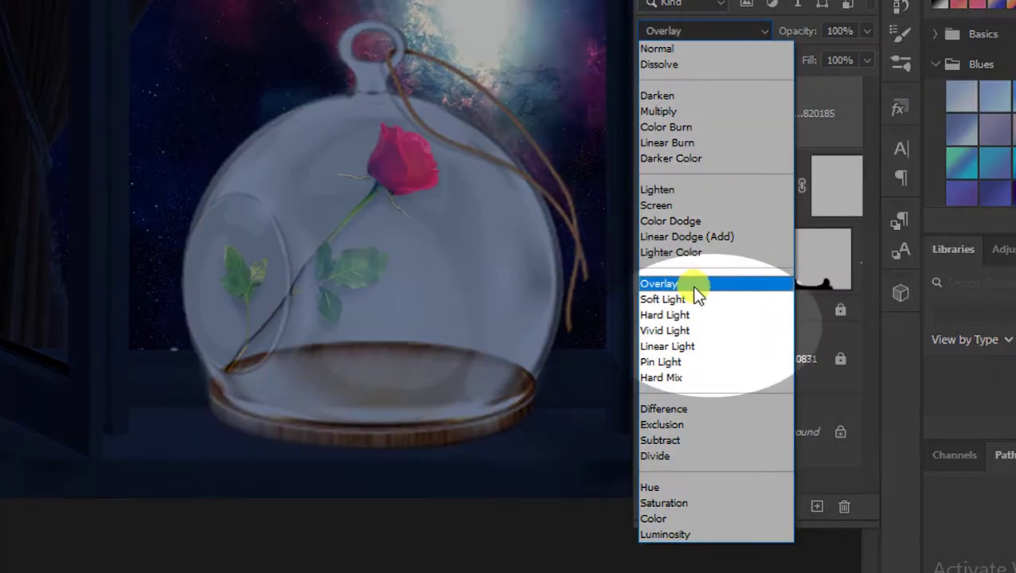
pyautogui.click(677, 284)
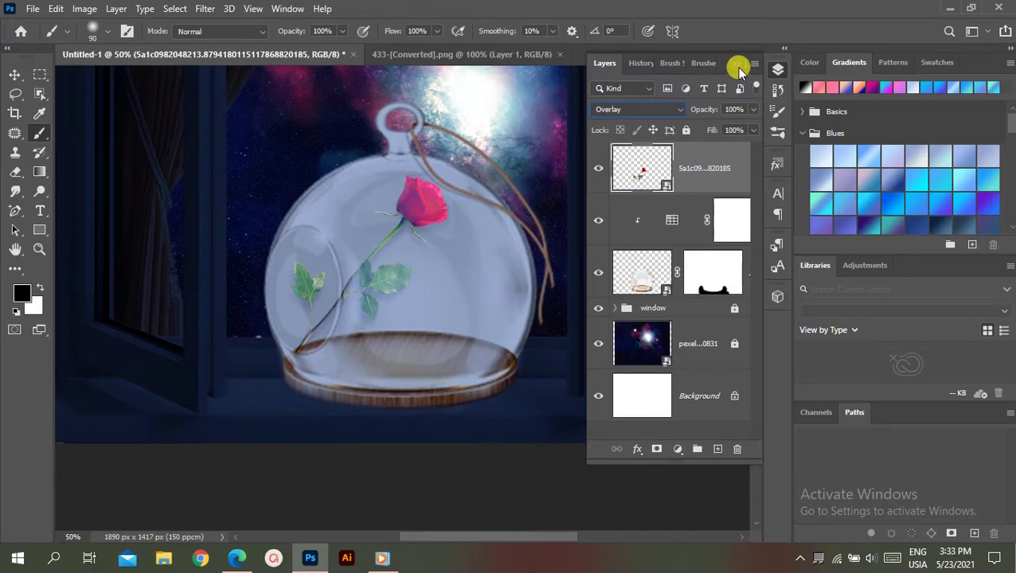
pyautogui.click(740, 69)
pyautogui.click(32, 9)
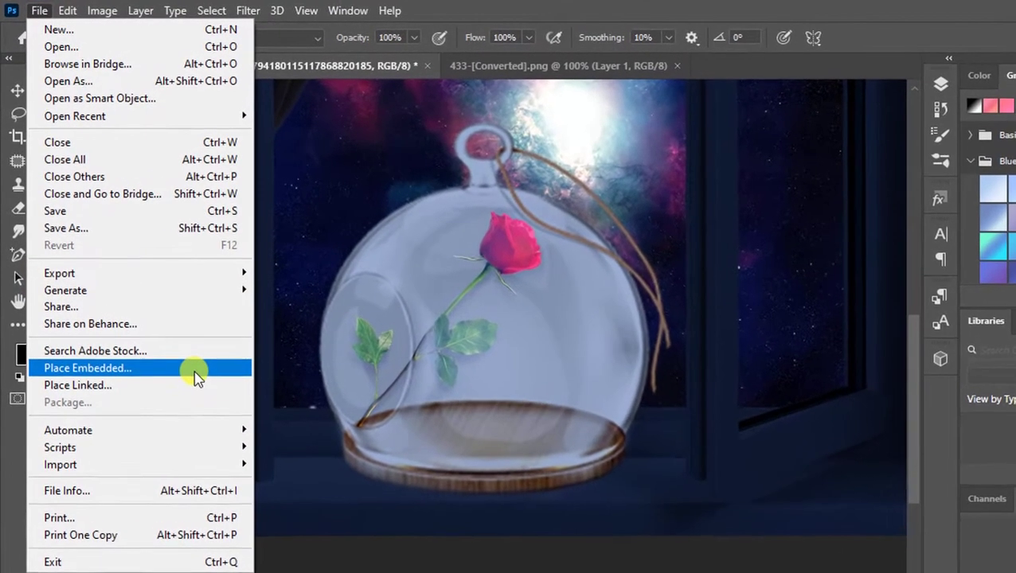
pyautogui.click(195, 376)
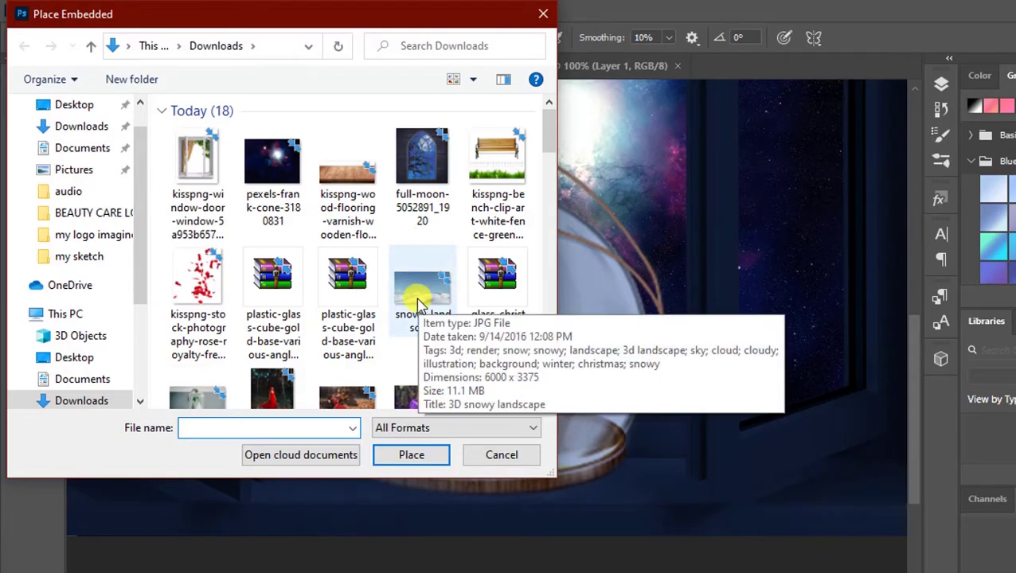
# Place the snowy-landscape image and scale it to cover the glass globe.
pyautogui.click(423, 299)
pyautogui.click(411, 455)
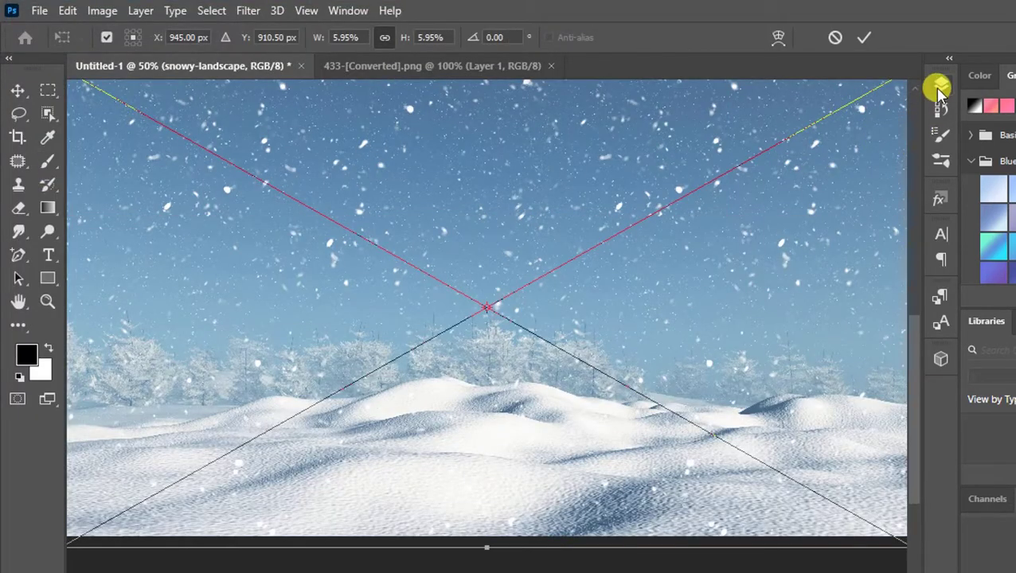
pyautogui.click(940, 84)
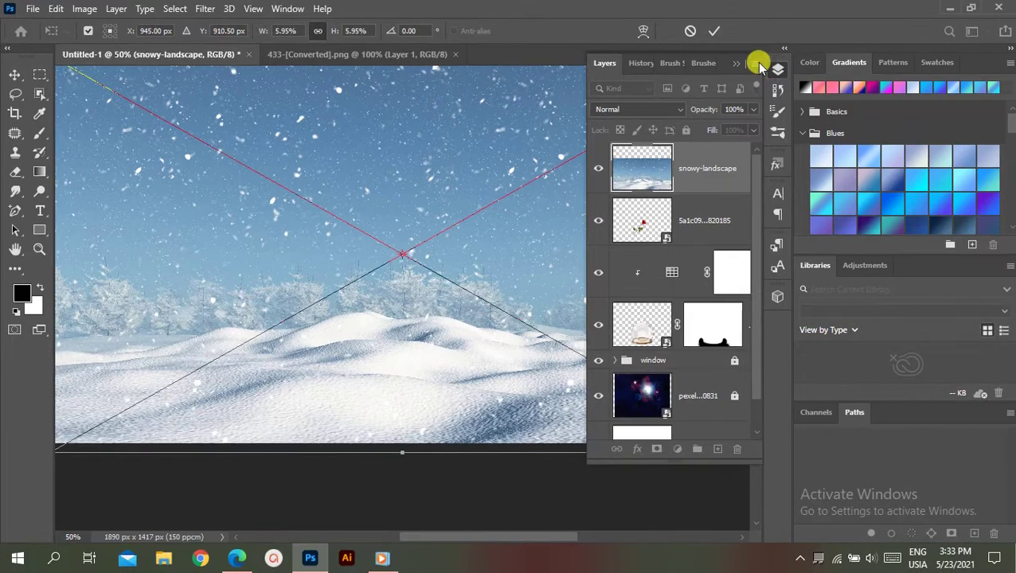
pyautogui.click(759, 66)
pyautogui.hotkey('ctrl', '-')
pyautogui.moveTo(222, 230); pyautogui.dragTo(476, 345)
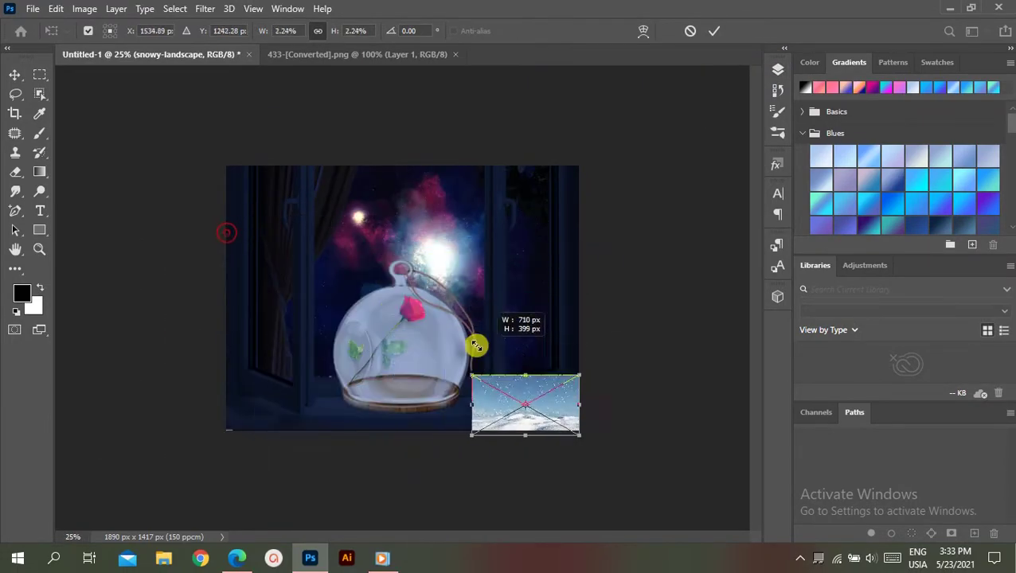
pyautogui.moveTo(528, 375)
pyautogui.mouseDown()
pyautogui.moveTo(428, 344)
pyautogui.moveTo(404, 319)
pyautogui.mouseUp()
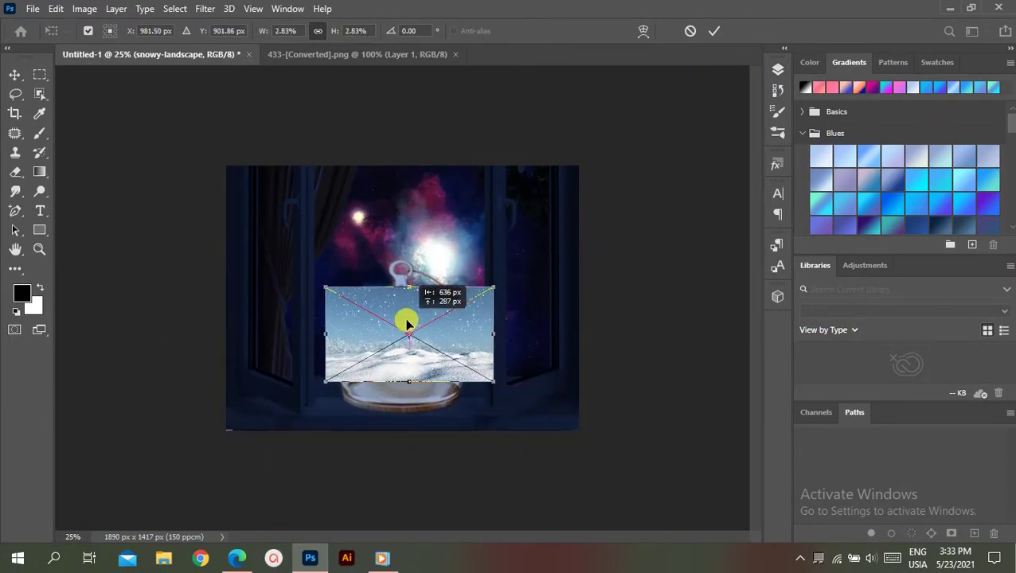
pyautogui.moveTo(403, 386); pyautogui.dragTo(407, 454)
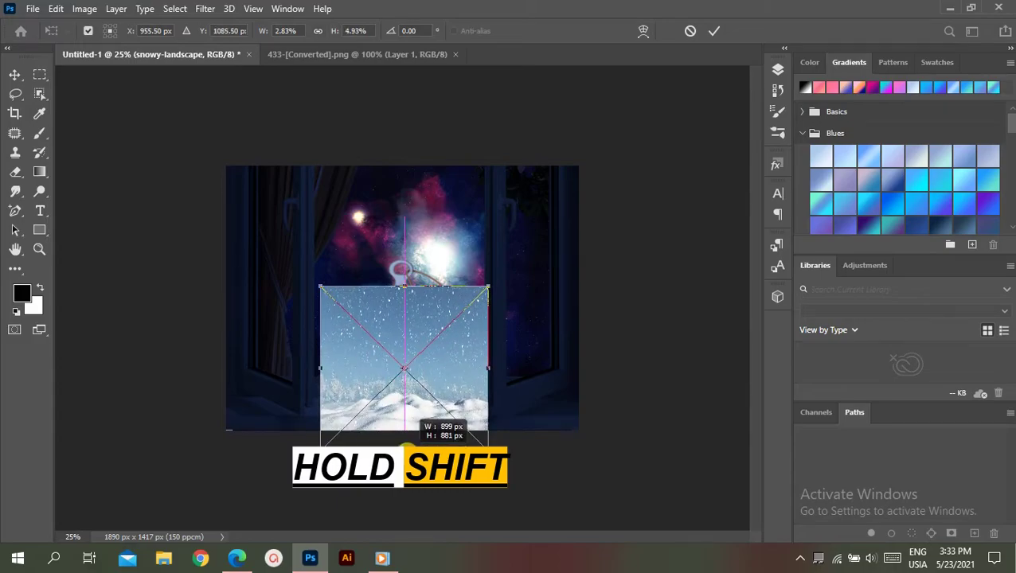
pyautogui.press('Return')
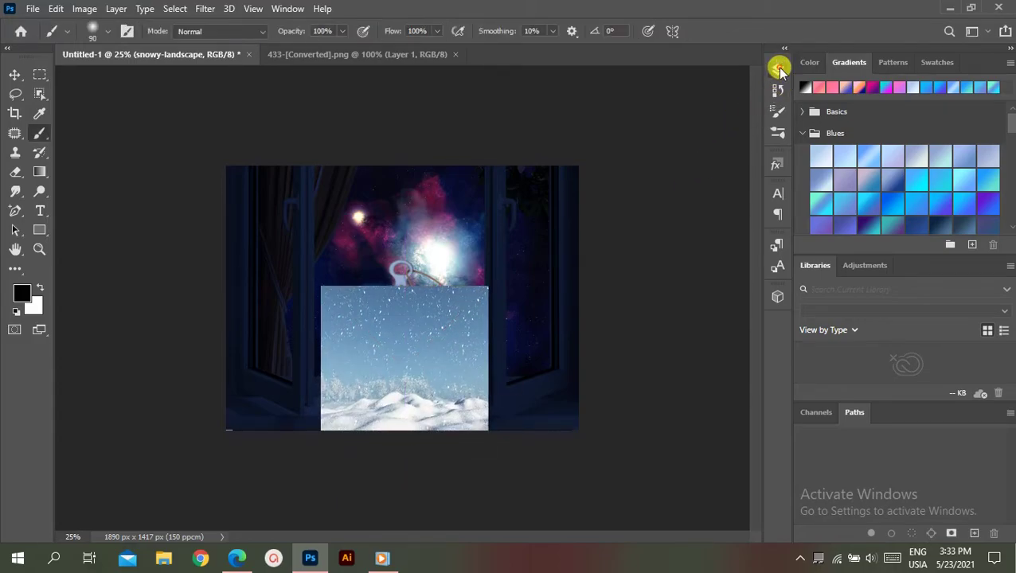
# Move the snowy landscape below the rose and clip it into the globe.
pyautogui.click(778, 69)
pyautogui.rightClick(701, 165)
pyautogui.click(748, 338)
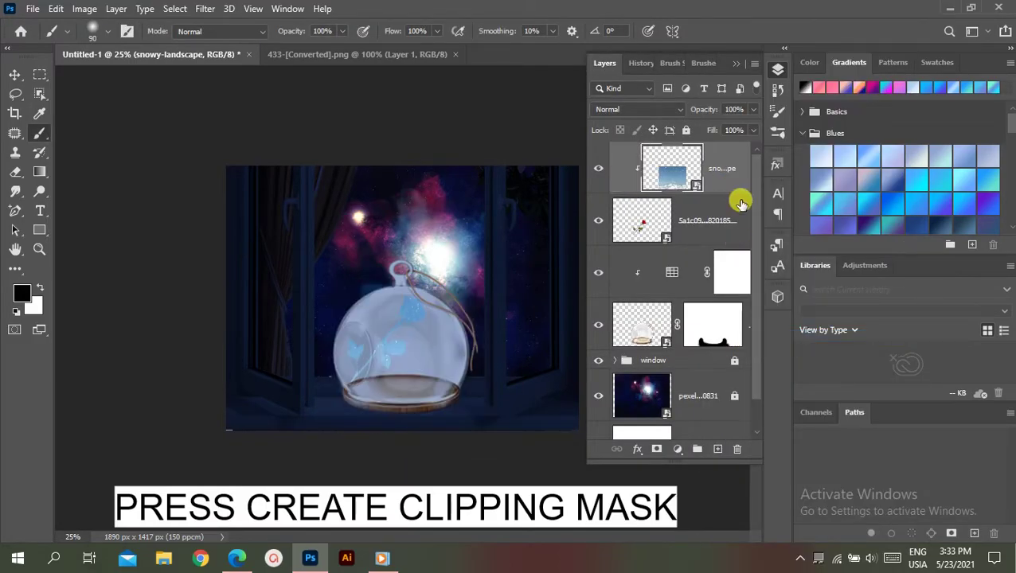
pyautogui.moveTo(728, 167); pyautogui.dragTo(727, 234)
pyautogui.rightClick(726, 230)
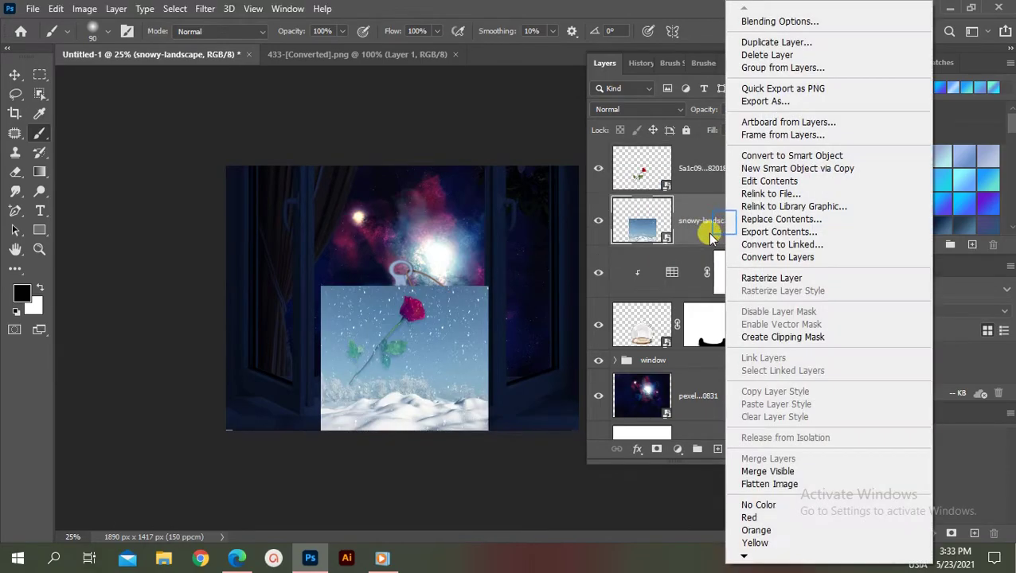
pyautogui.click(721, 401)
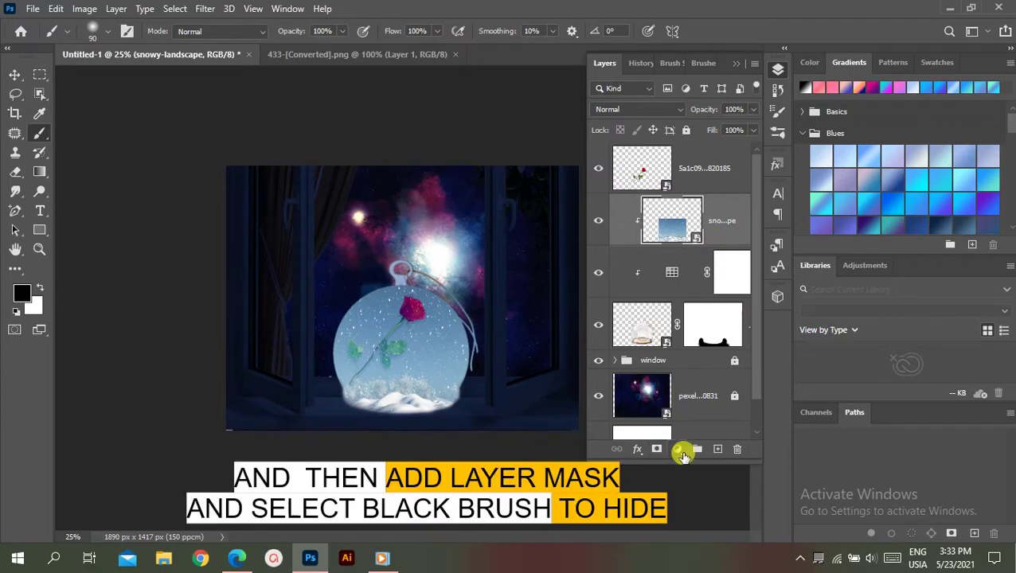
# Give the snowy landscape a layer mask and Darker Color blend mode.
pyautogui.click(657, 449)
pyautogui.click(651, 109)
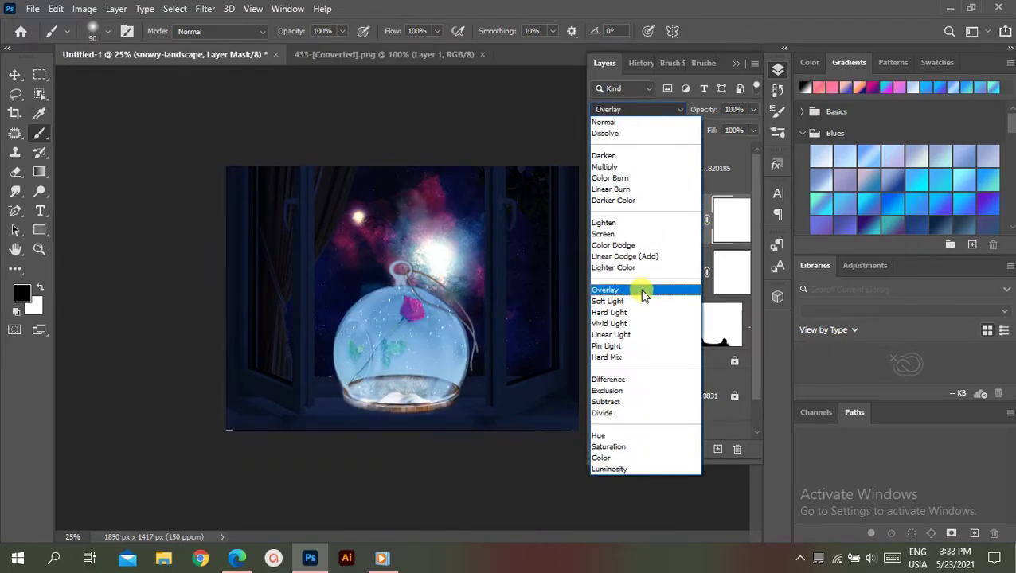
pyautogui.click(634, 205)
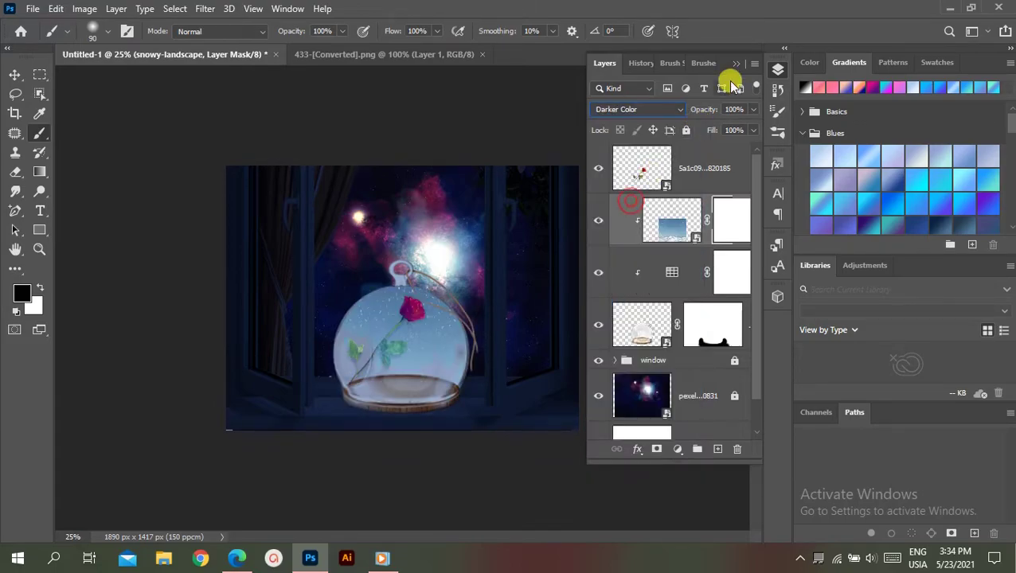
pyautogui.click(735, 62)
pyautogui.scroll(2, 635, 338)
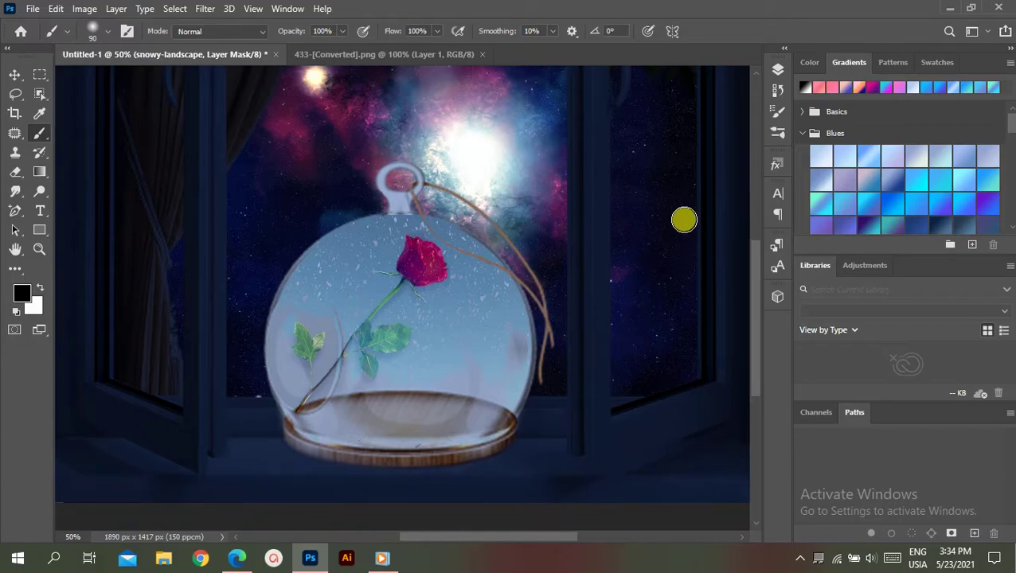
pyautogui.press('v')
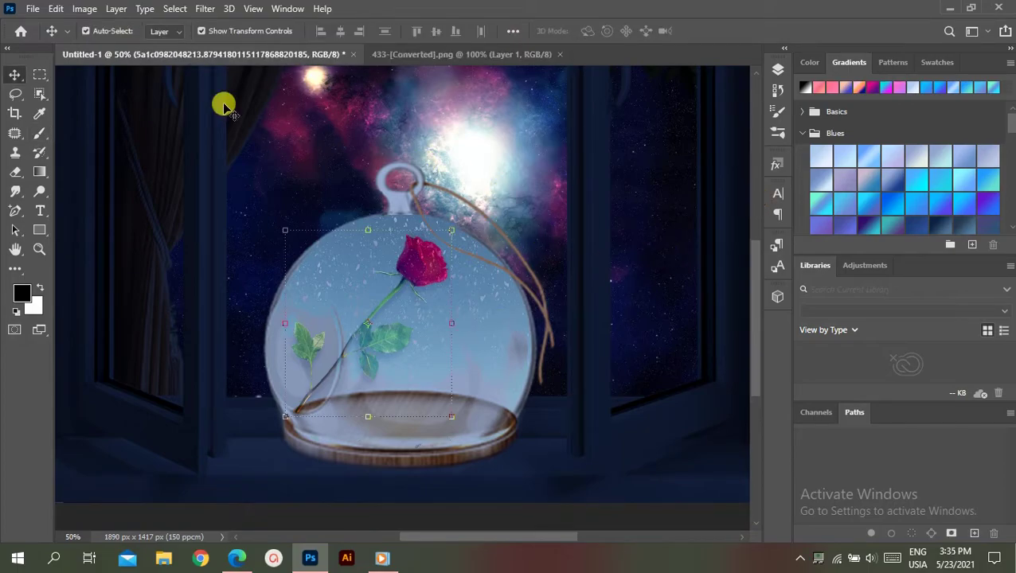
pyautogui.click(32, 9)
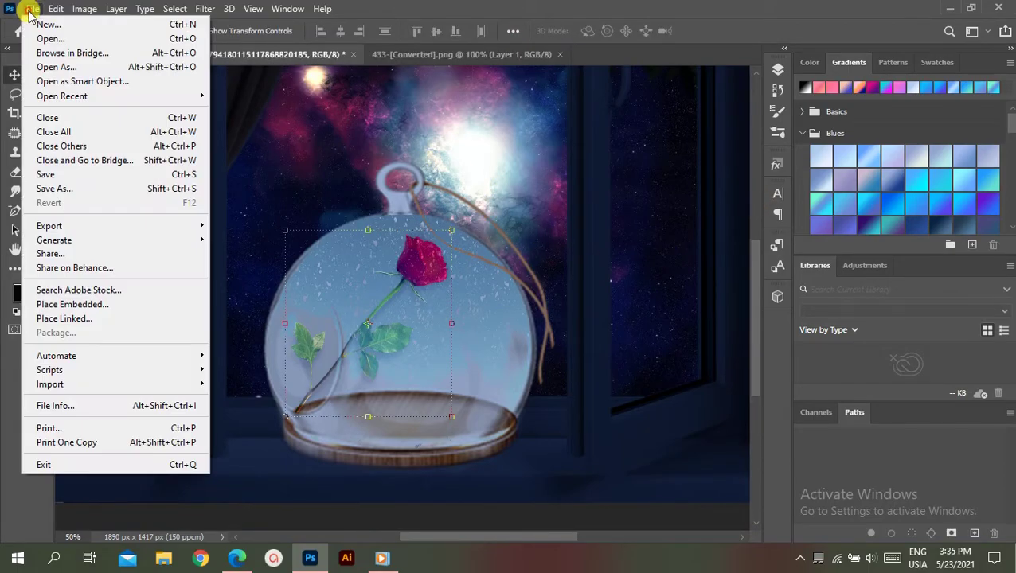
# Place the rose-petal image and scale it onto the glass globe.
pyautogui.click(75, 305)
pyautogui.click(163, 251)
pyautogui.click(350, 378)
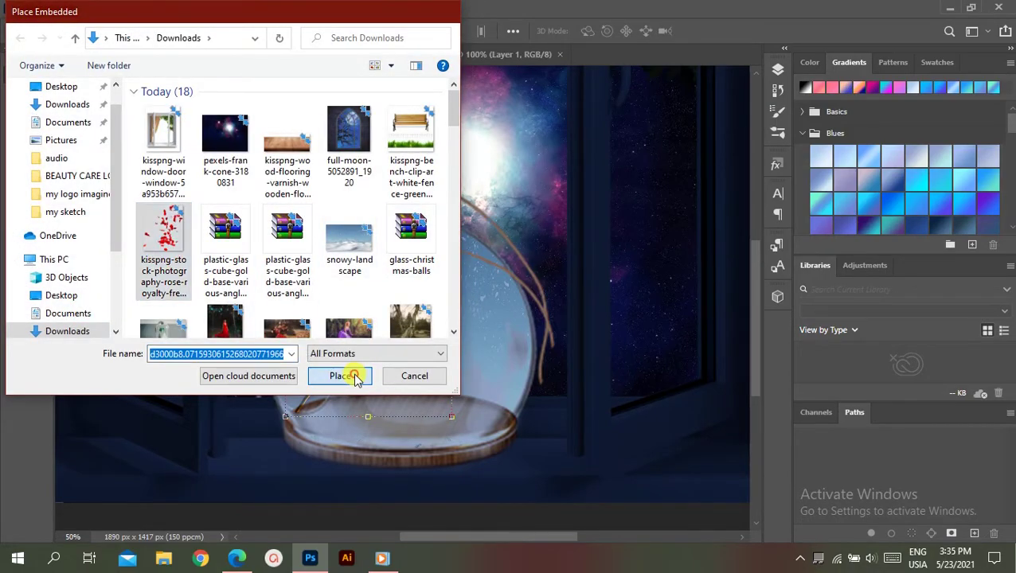
pyautogui.hotkey('ctrl', '-')
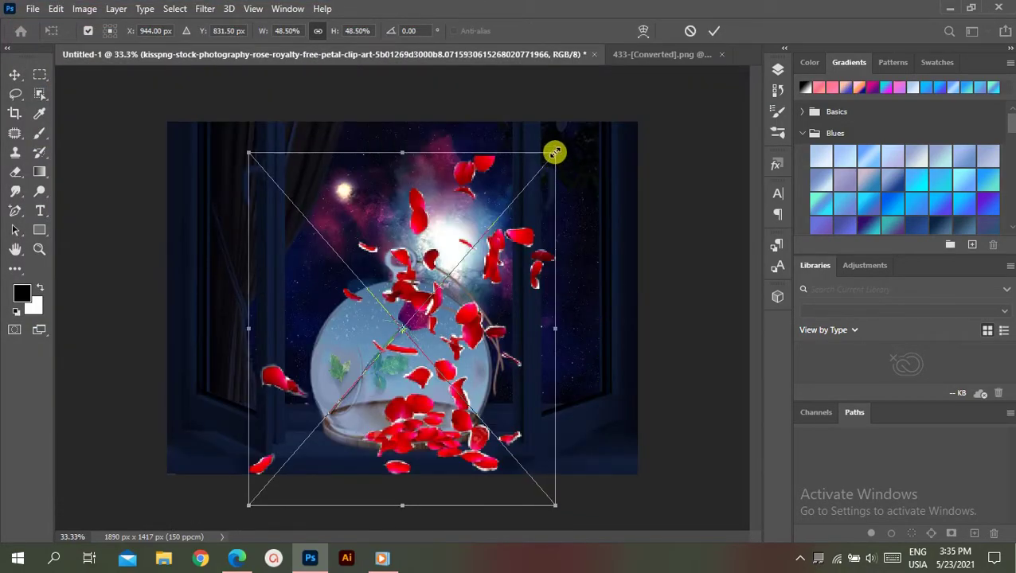
pyautogui.moveTo(555, 153); pyautogui.dragTo(408, 336)
pyautogui.moveTo(326, 462); pyautogui.dragTo(405, 388)
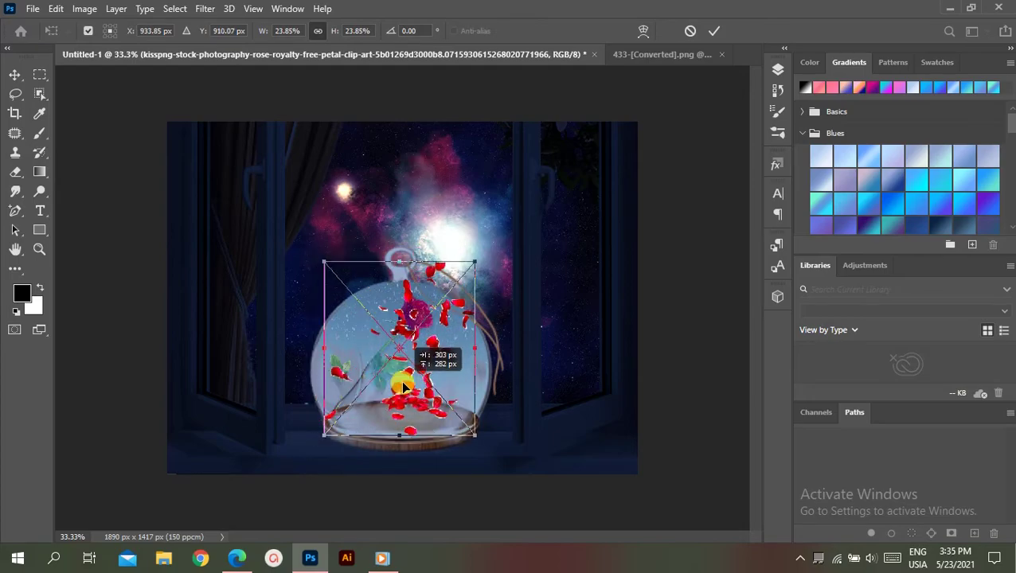
pyautogui.moveTo(475, 262); pyautogui.dragTo(463, 299)
pyautogui.moveTo(401, 403); pyautogui.dragTo(420, 405)
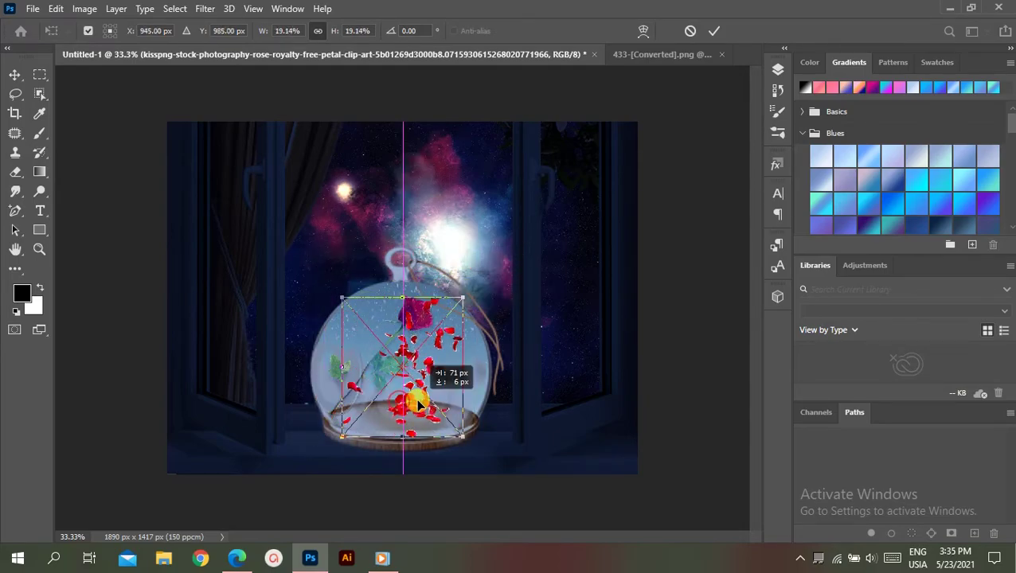
pyautogui.click(779, 71)
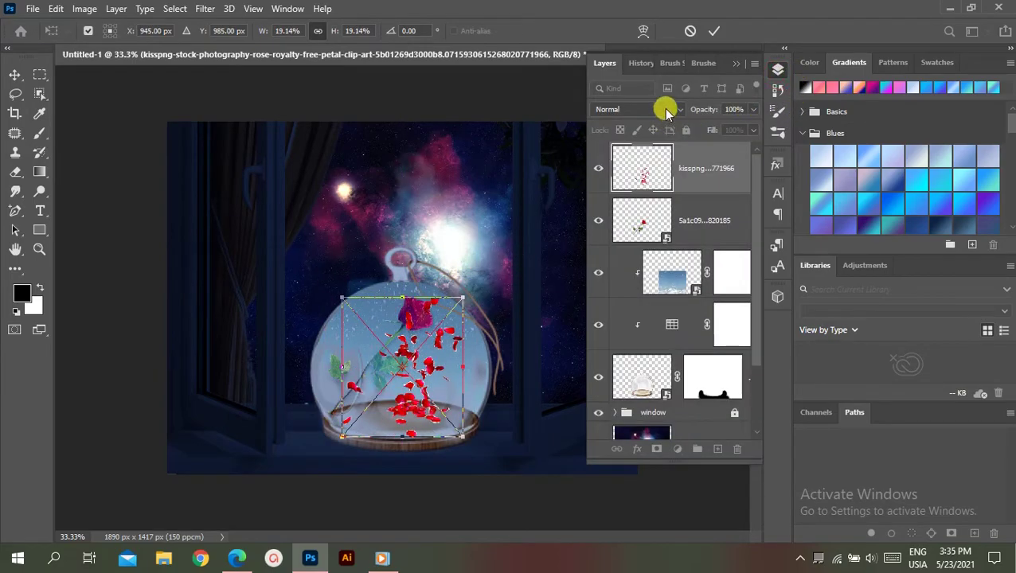
# Blend the placed rose-petals layer with Soft Light.
pyautogui.click(661, 109)
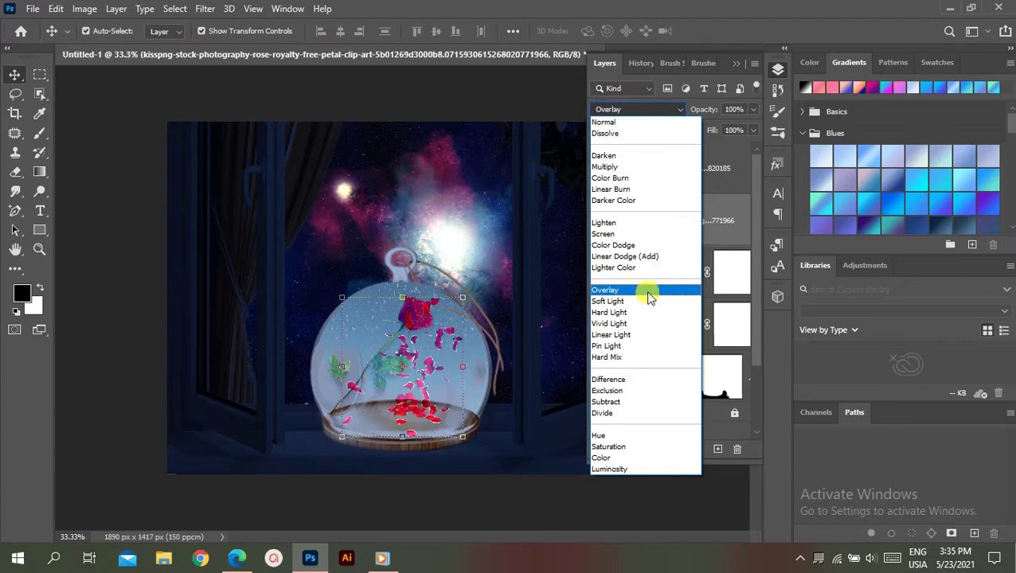
pyautogui.click(597, 302)
pyautogui.hotkey('ctrl', '+')
pyautogui.hotkey('ctrl', '+')
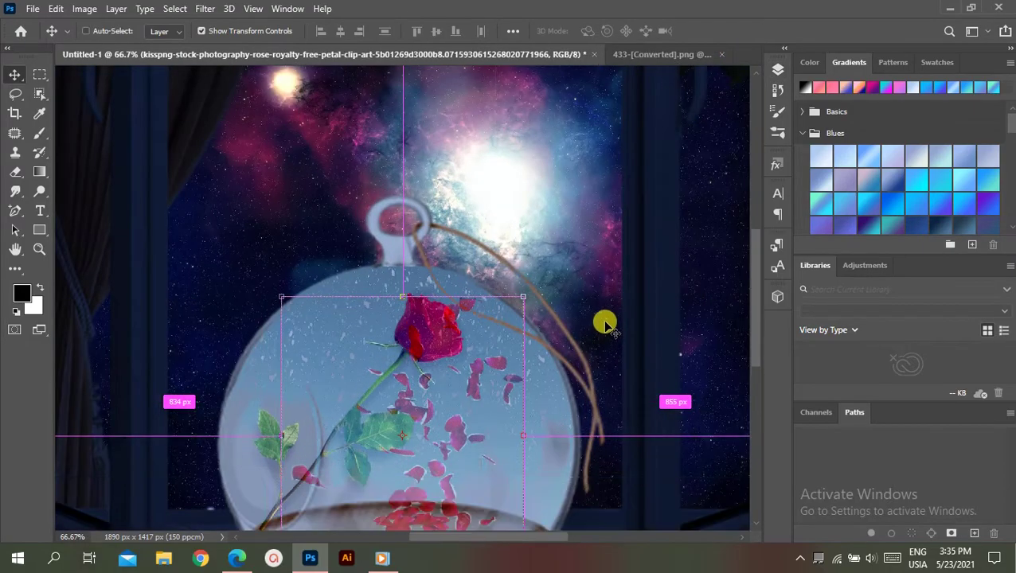
pyautogui.scroll(-3, 606, 310)
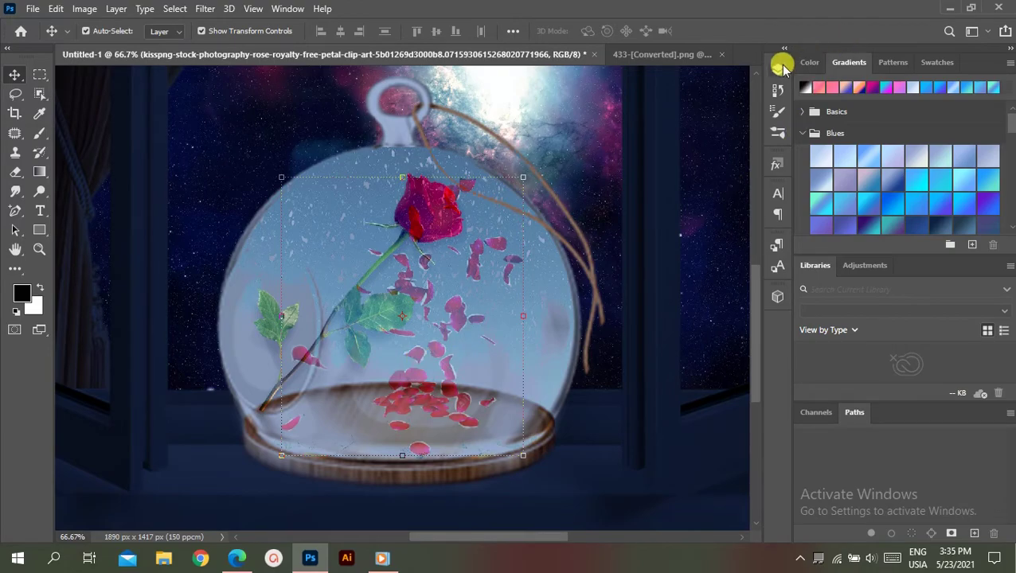
# Set the snowy-landscape layer to Overlay at 73% opacity.
pyautogui.click(778, 68)
pyautogui.click(669, 272)
pyautogui.click(637, 109)
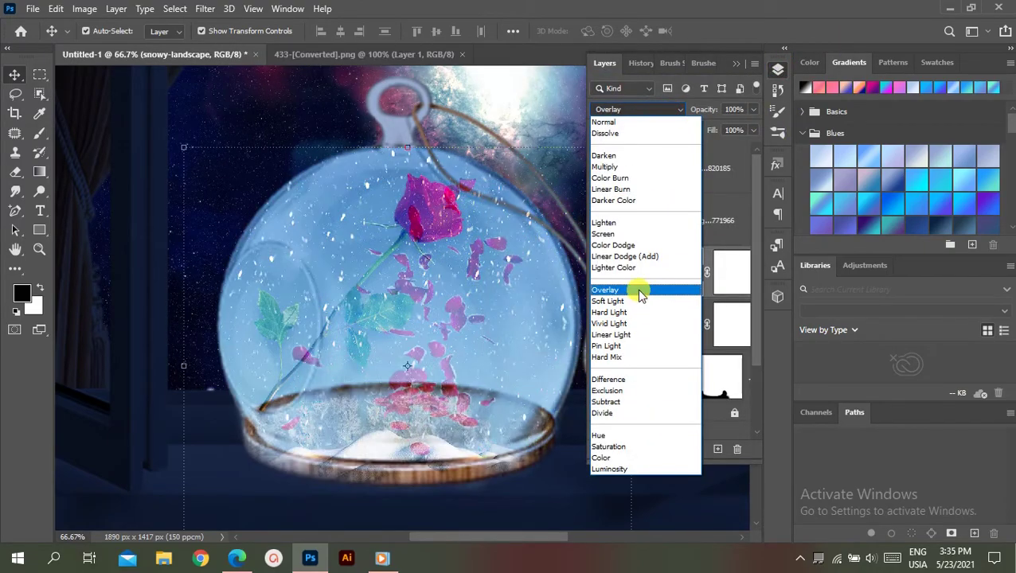
pyautogui.click(639, 290)
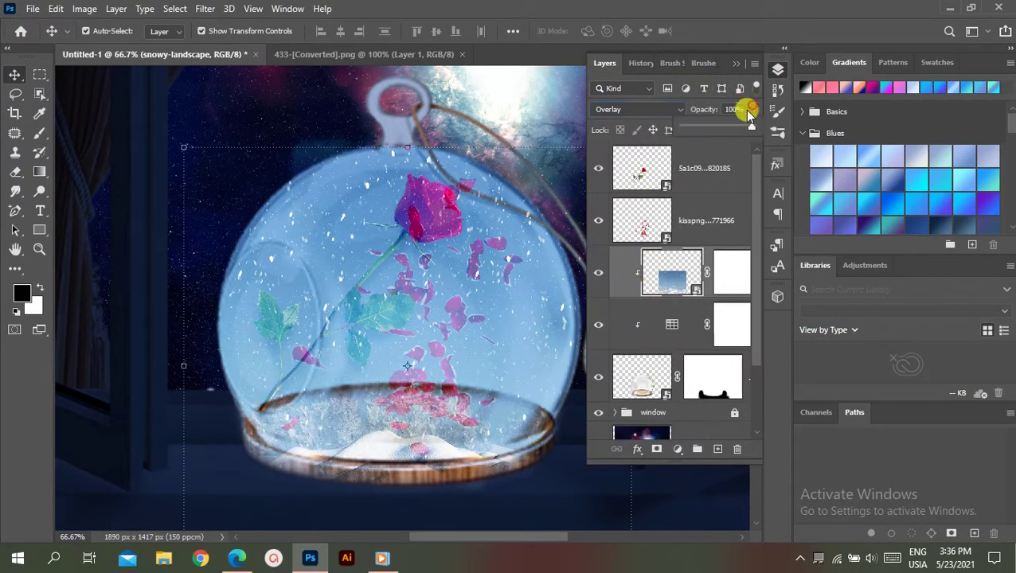
pyautogui.moveTo(740, 127); pyautogui.dragTo(733, 127)
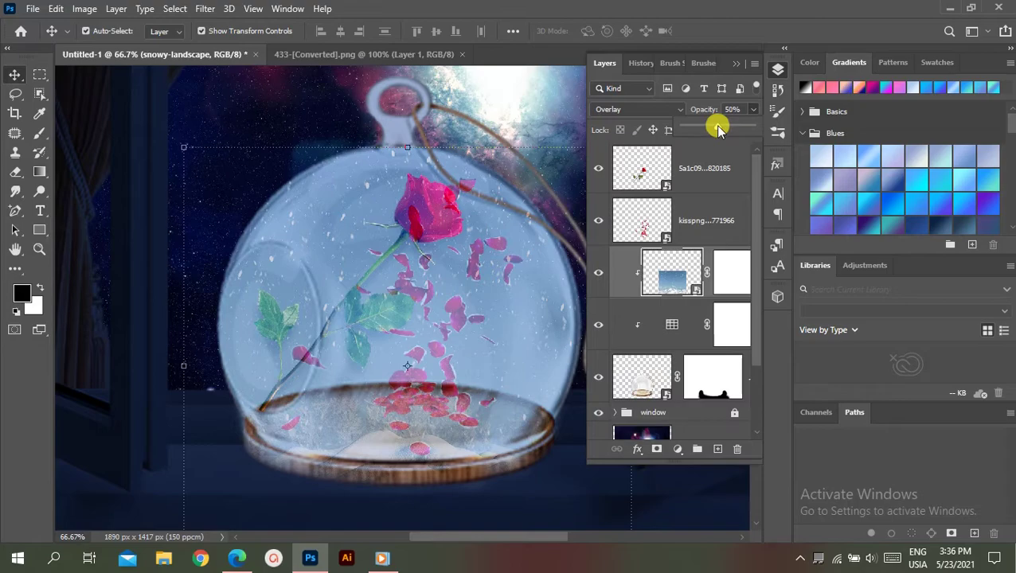
pyautogui.click(735, 66)
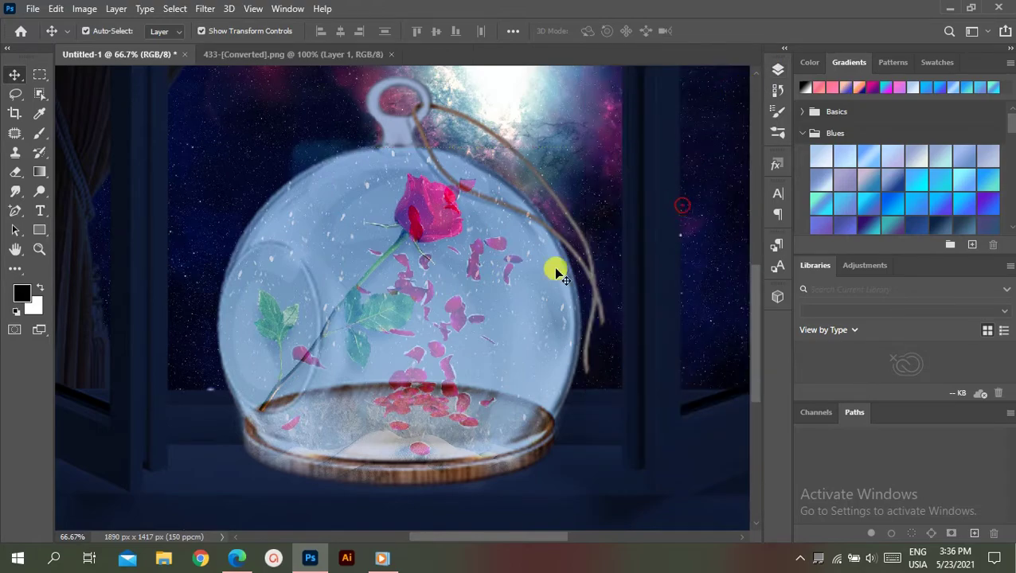
# Keep the falling-petals layer at Soft Light and rotate it very slightly.
pyautogui.click(778, 70)
pyautogui.click(680, 231)
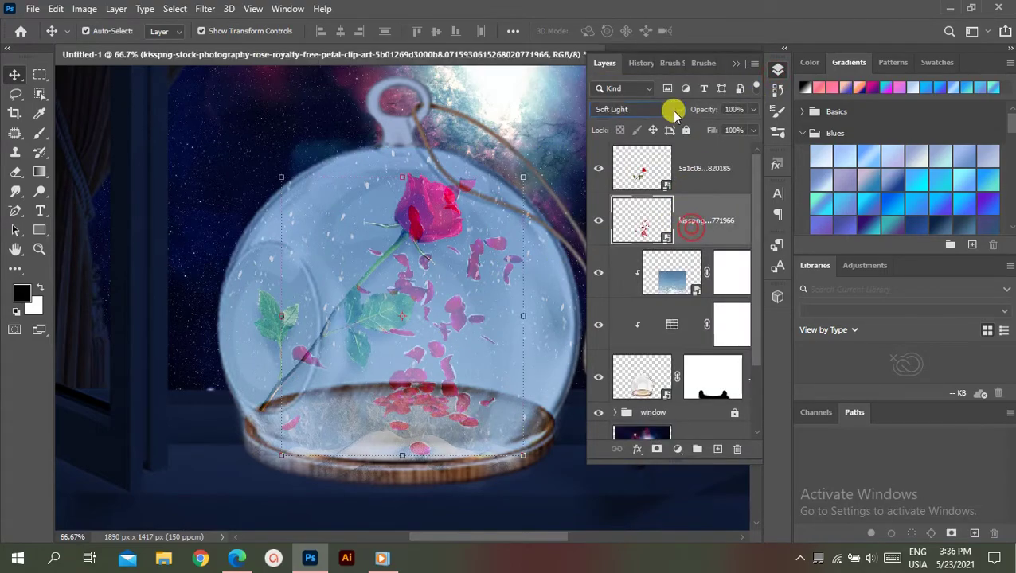
pyautogui.click(671, 110)
pyautogui.click(620, 301)
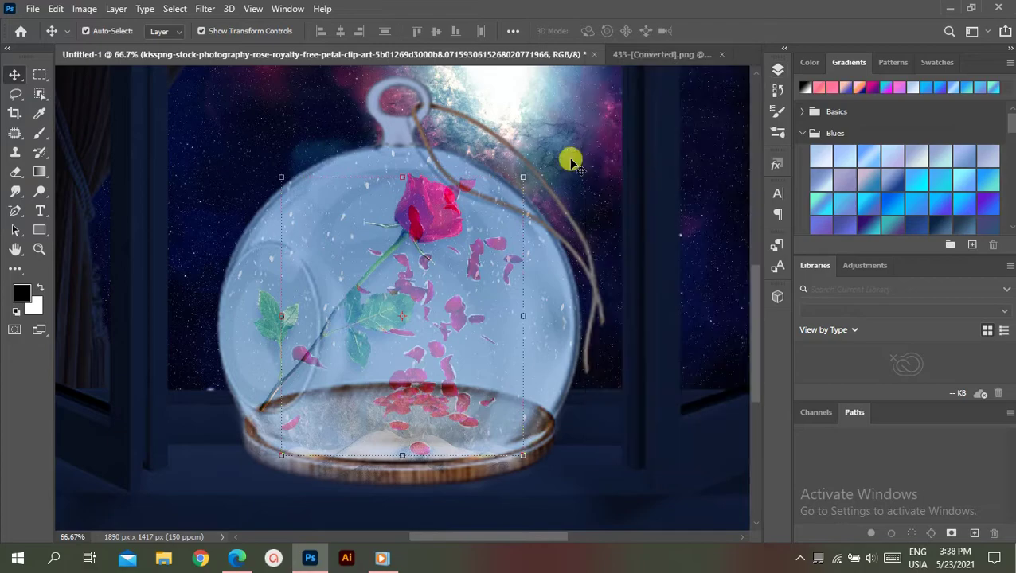
pyautogui.click(531, 180)
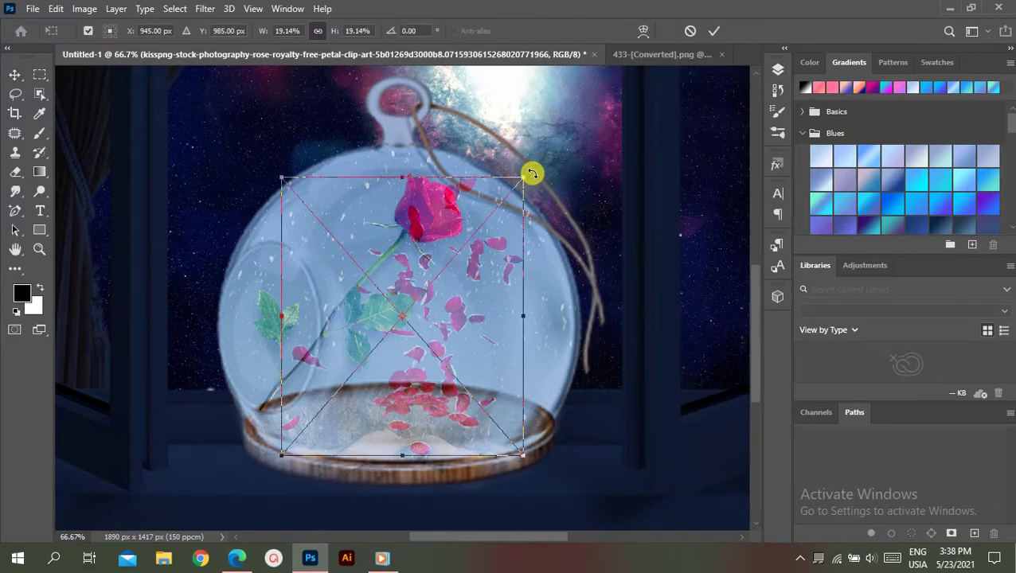
pyautogui.moveTo(532, 174); pyautogui.dragTo(531, 173)
pyautogui.click(31, 8)
# Place the rose-petals image and scale it onto the globe's wooden base.
pyautogui.click(283, 102)
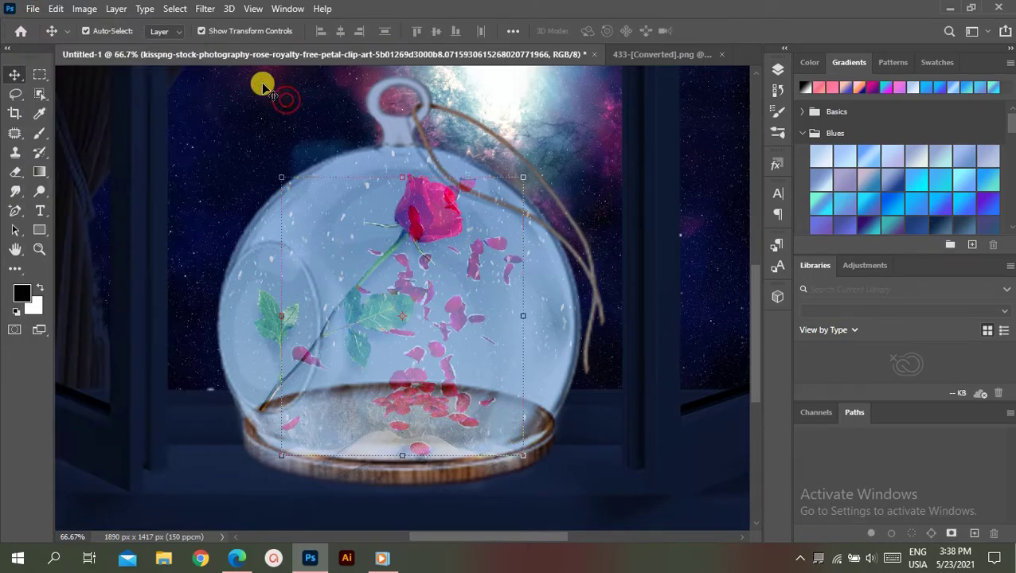
pyautogui.click(30, 9)
pyautogui.click(86, 306)
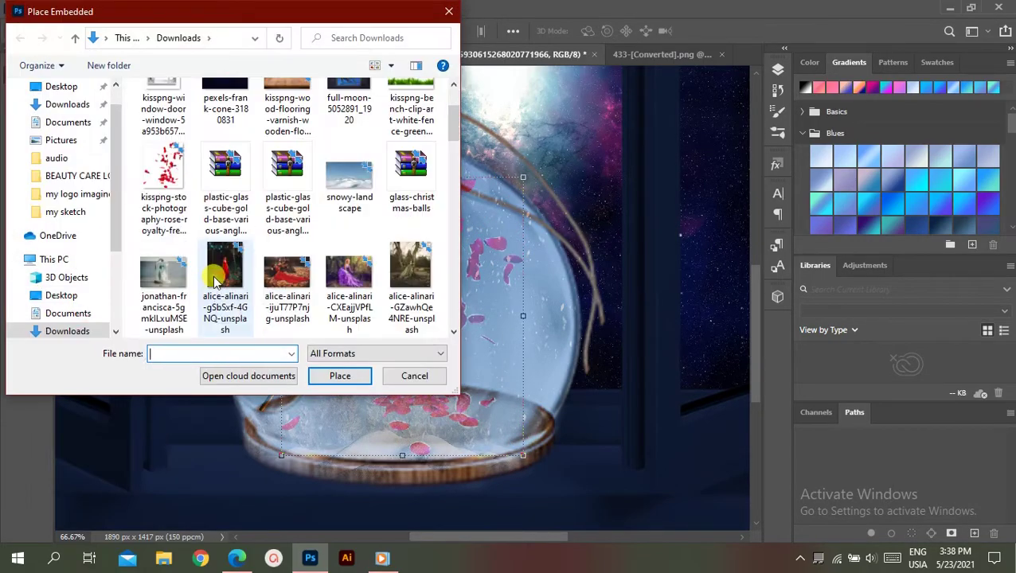
pyautogui.click(340, 376)
pyautogui.hotkey('ctrl', '-')
pyautogui.hotkey('ctrl', '-')
pyautogui.hotkey('ctrl', '-')
pyautogui.moveTo(567, 245); pyautogui.dragTo(398, 347)
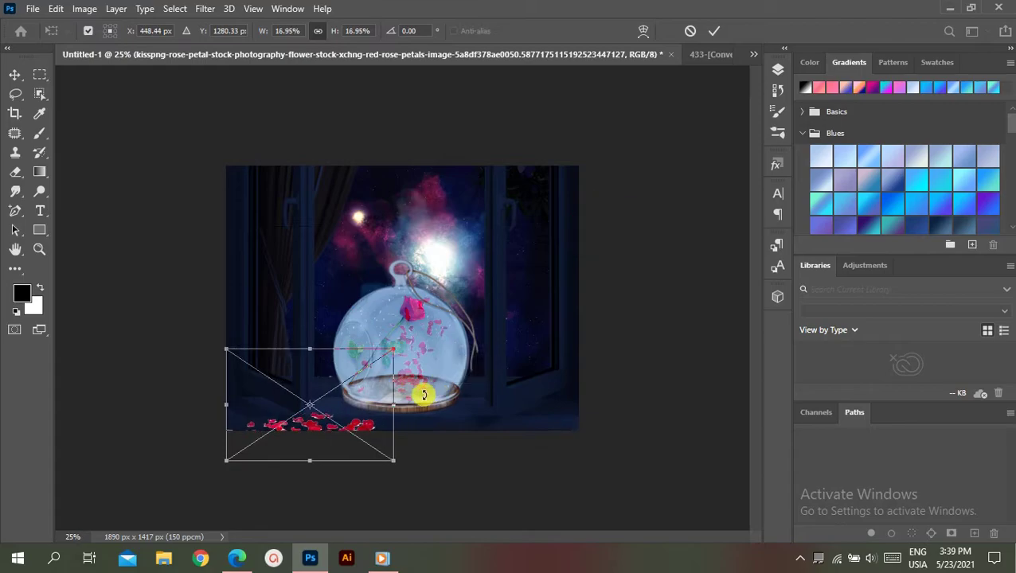
pyautogui.moveTo(312, 423); pyautogui.dragTo(394, 374)
pyautogui.moveTo(476, 298); pyautogui.dragTo(377, 365)
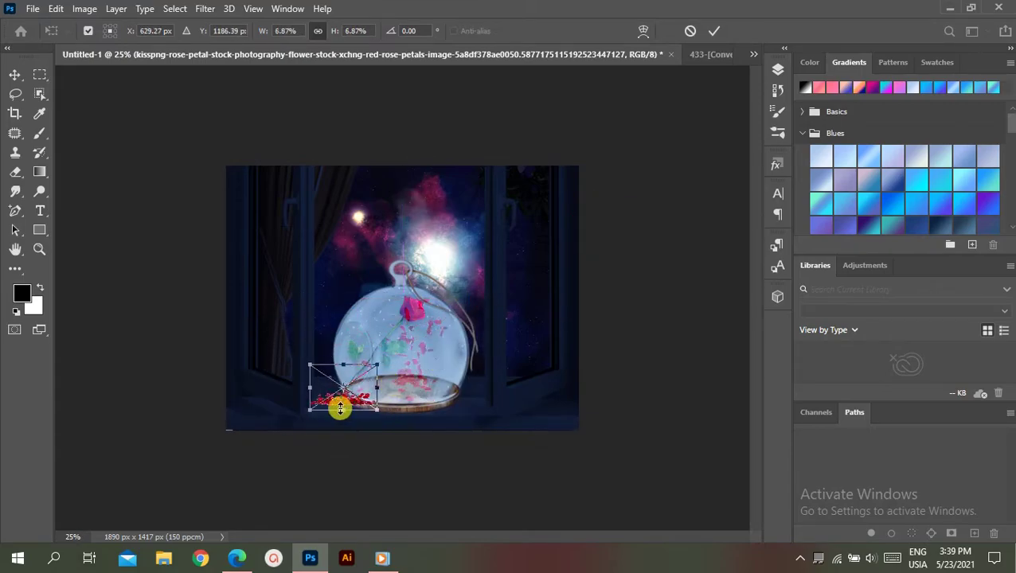
pyautogui.moveTo(342, 402); pyautogui.dragTo(405, 386)
pyautogui.scroll(3, 406, 387)
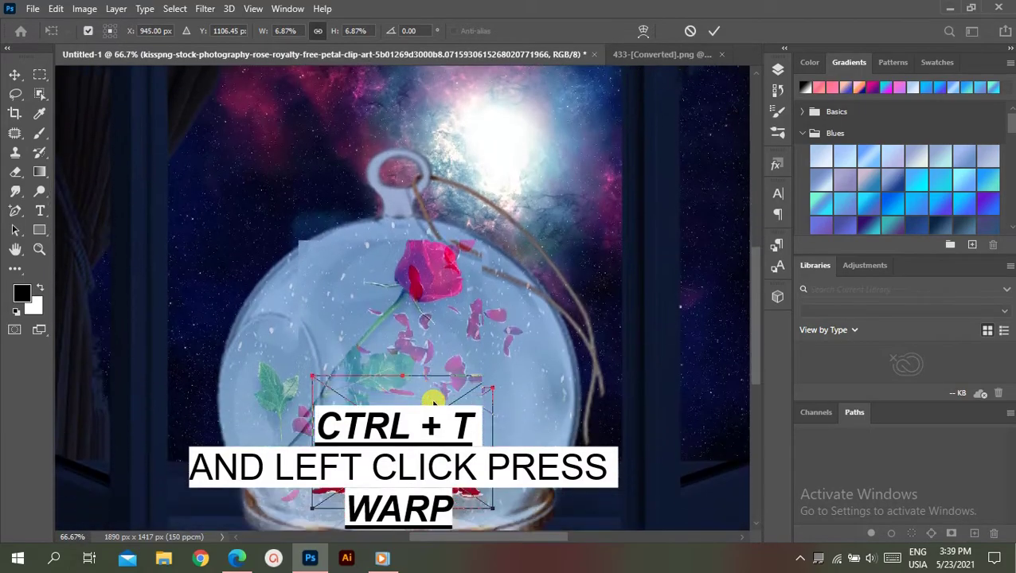
# Warp the petal pile so it curves along the round base.
pyautogui.rightClick(397, 335)
pyautogui.click(409, 243)
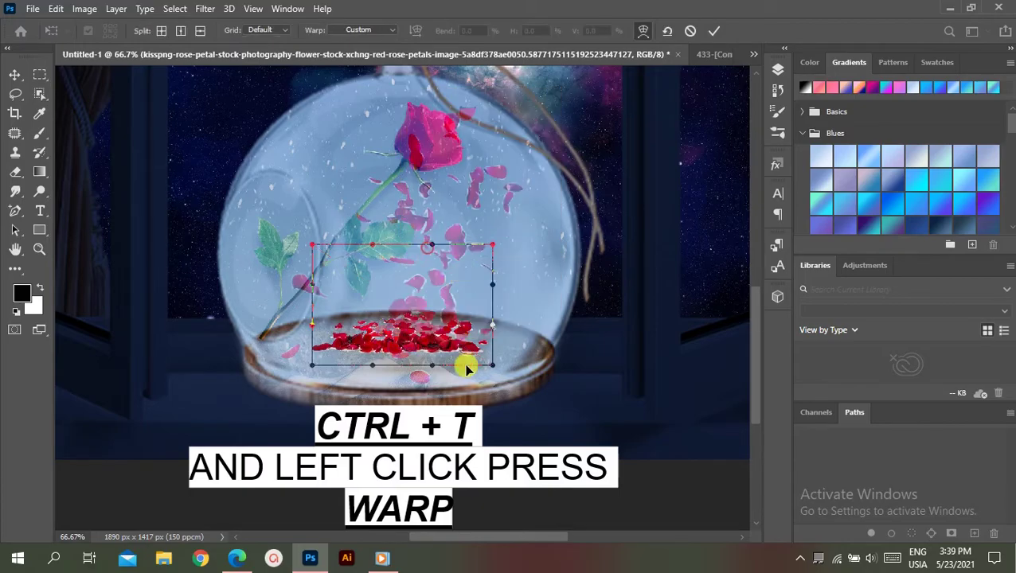
pyautogui.moveTo(492, 366); pyautogui.dragTo(543, 388)
pyautogui.moveTo(492, 284); pyautogui.dragTo(633, 305)
pyautogui.moveTo(492, 246); pyautogui.dragTo(489, 169)
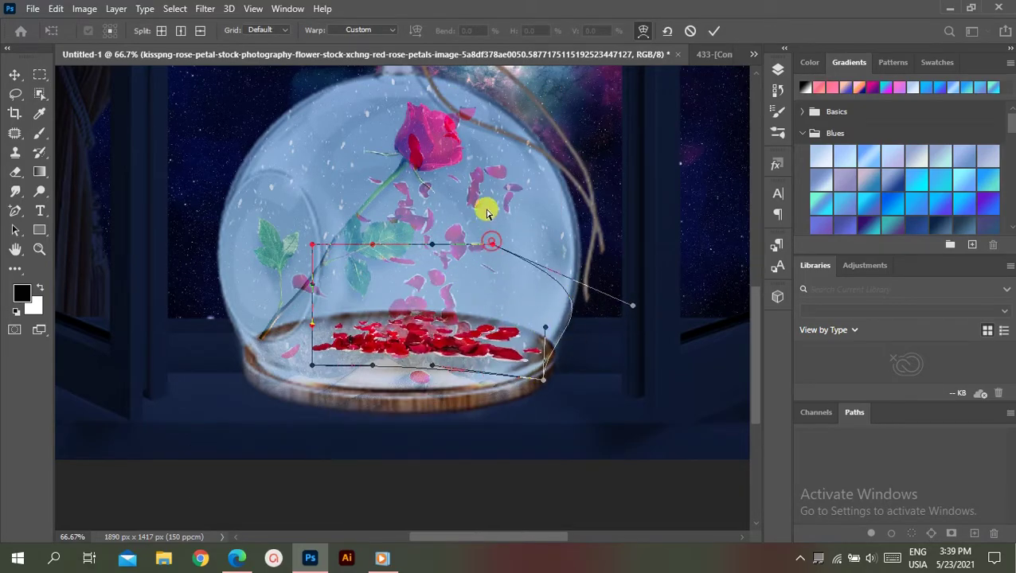
pyautogui.moveTo(312, 366)
pyautogui.mouseDown()
pyautogui.moveTo(183, 380)
pyautogui.moveTo(238, 364)
pyautogui.mouseUp()
pyautogui.press('Return')
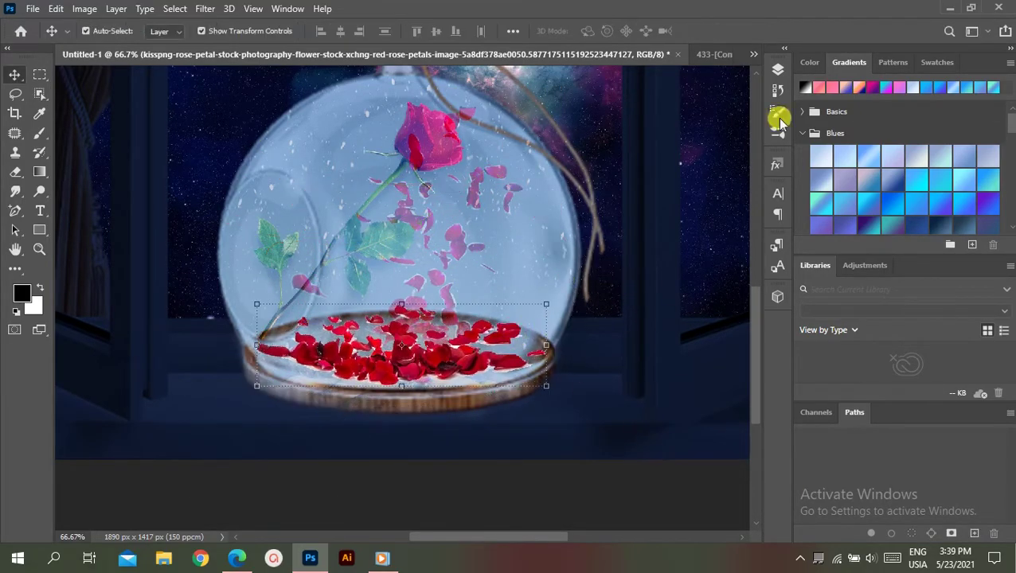
# Set the petal pile to Soft Light and move the falling petals above it.
pyautogui.click(778, 70)
pyautogui.click(669, 109)
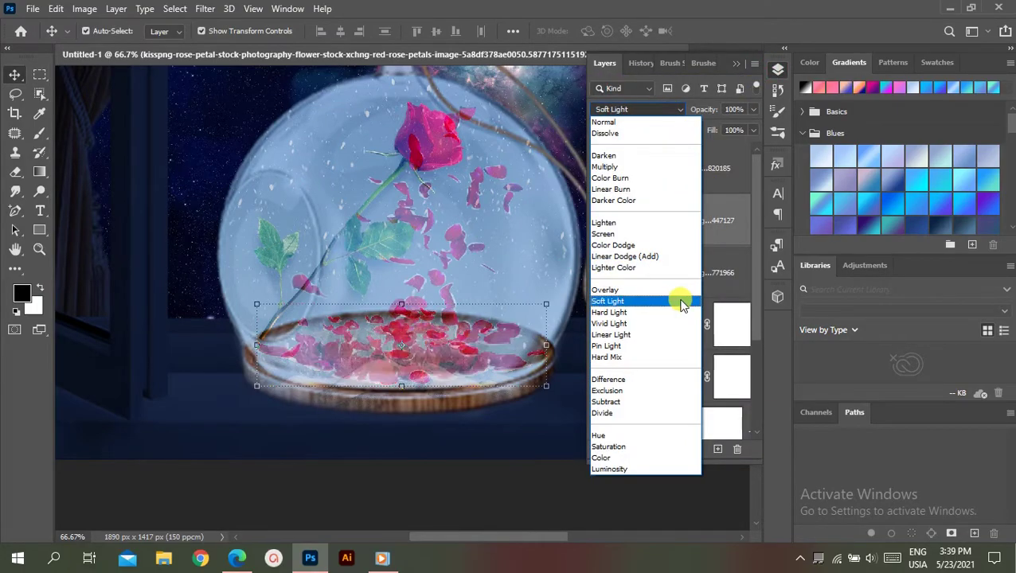
pyautogui.click(683, 302)
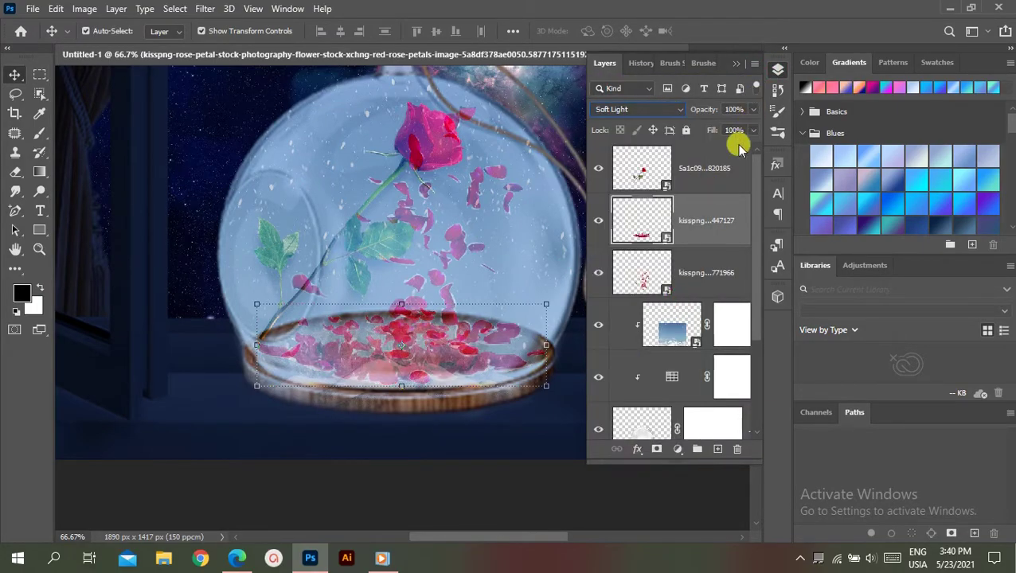
pyautogui.click(699, 278)
pyautogui.click(673, 109)
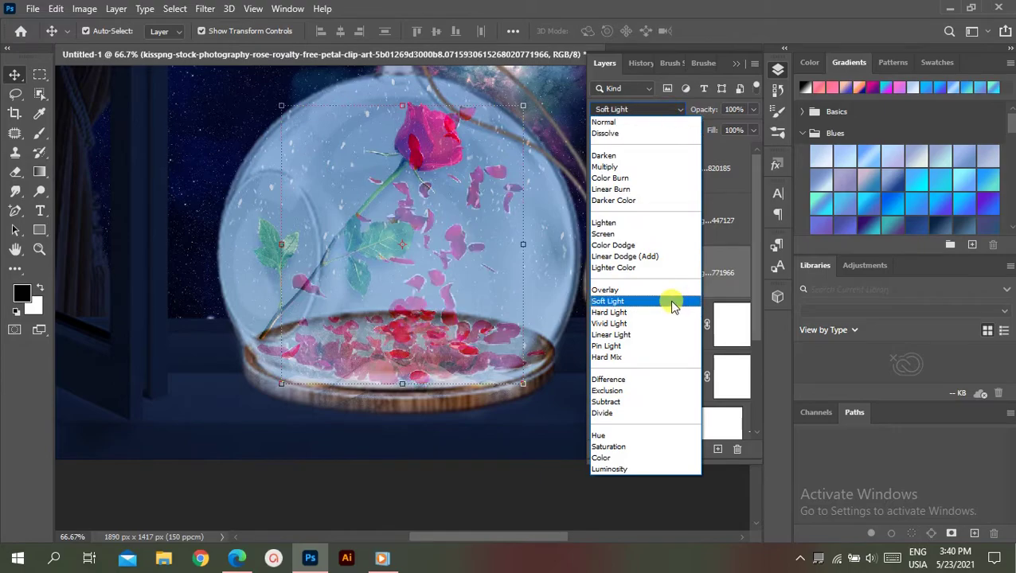
pyautogui.click(673, 302)
pyautogui.moveTo(706, 283); pyautogui.dragTo(698, 213)
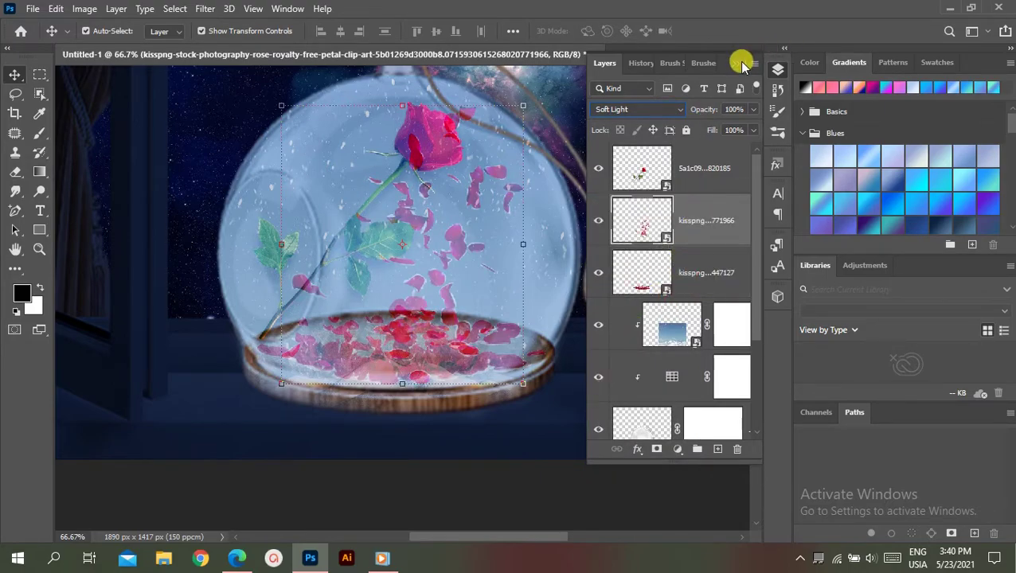
pyautogui.click(500, 488)
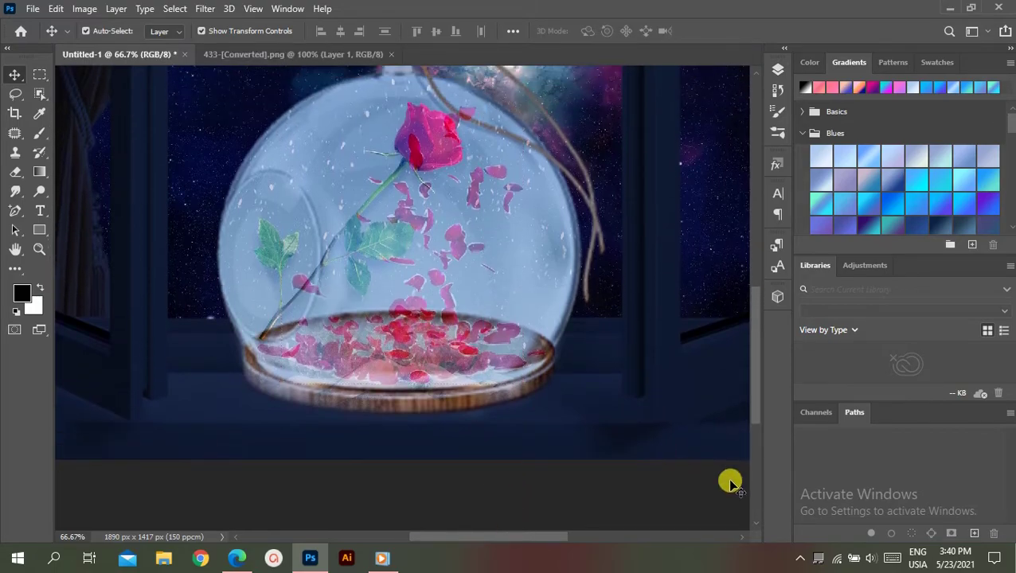
# Open the park bench image, select the bench, and drag it into the composite.
pyautogui.click(31, 9)
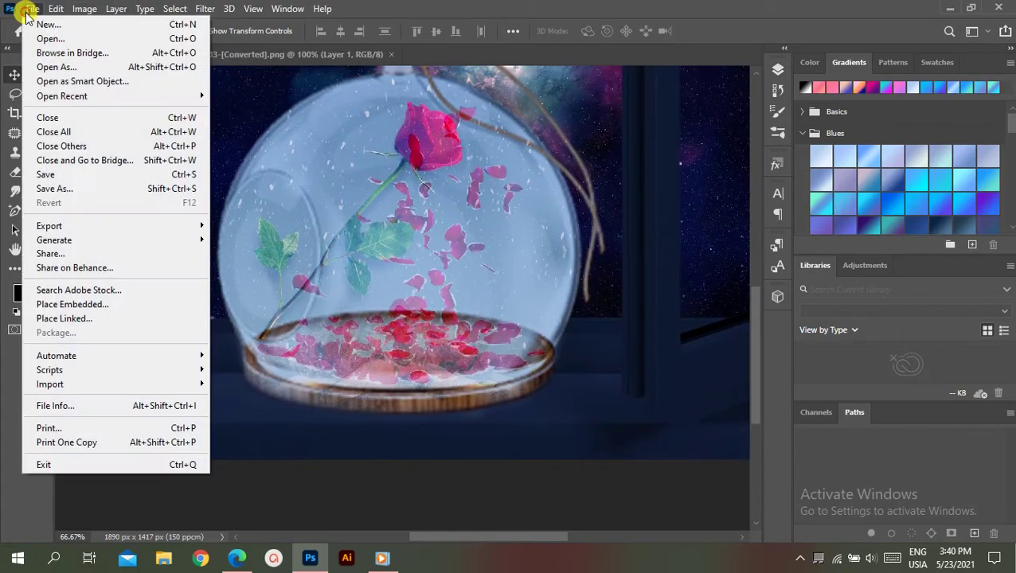
pyautogui.click(70, 36)
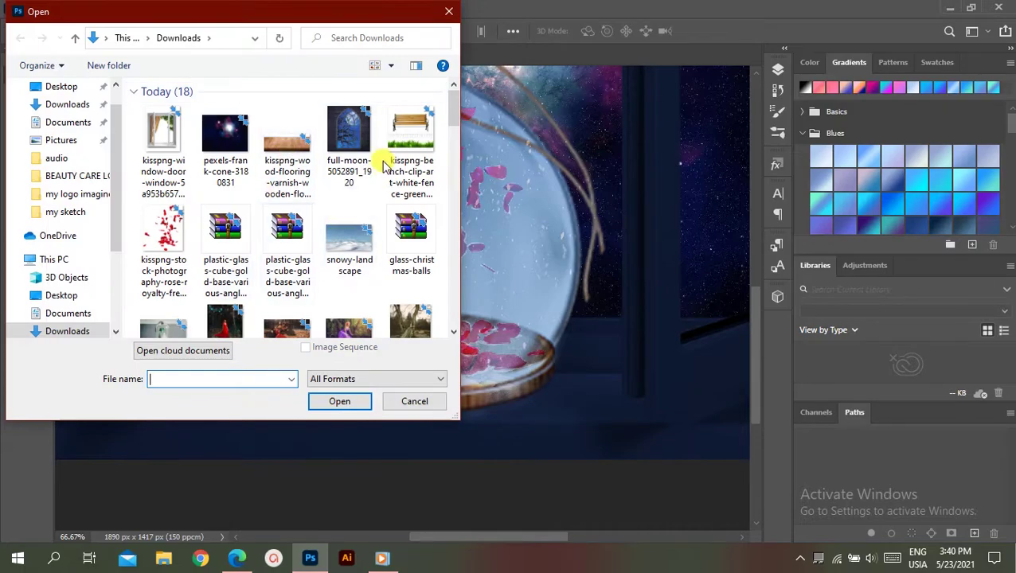
pyautogui.click(407, 131)
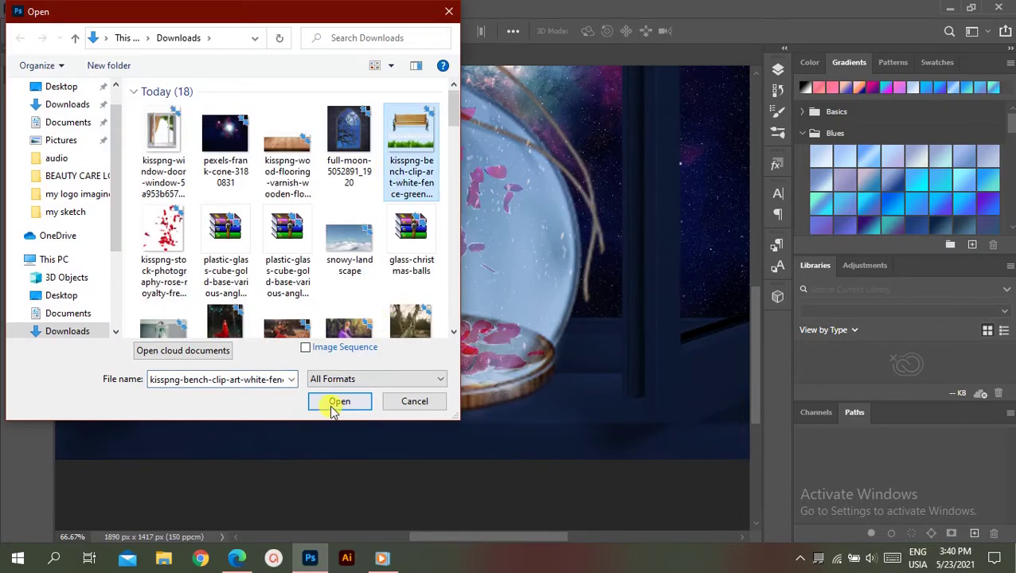
pyautogui.click(336, 402)
pyautogui.click(40, 75)
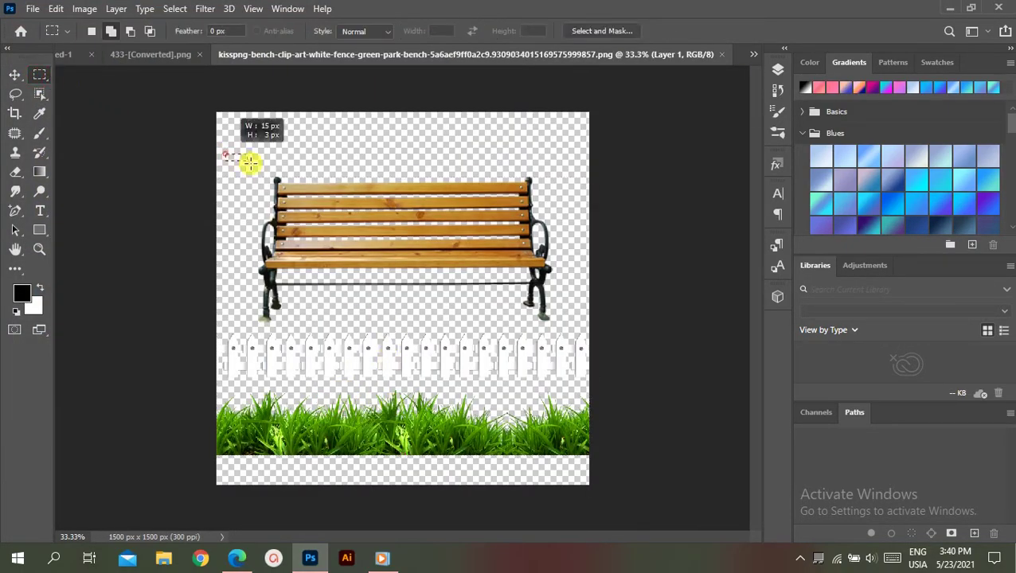
pyautogui.moveTo(225, 154); pyautogui.dragTo(573, 328)
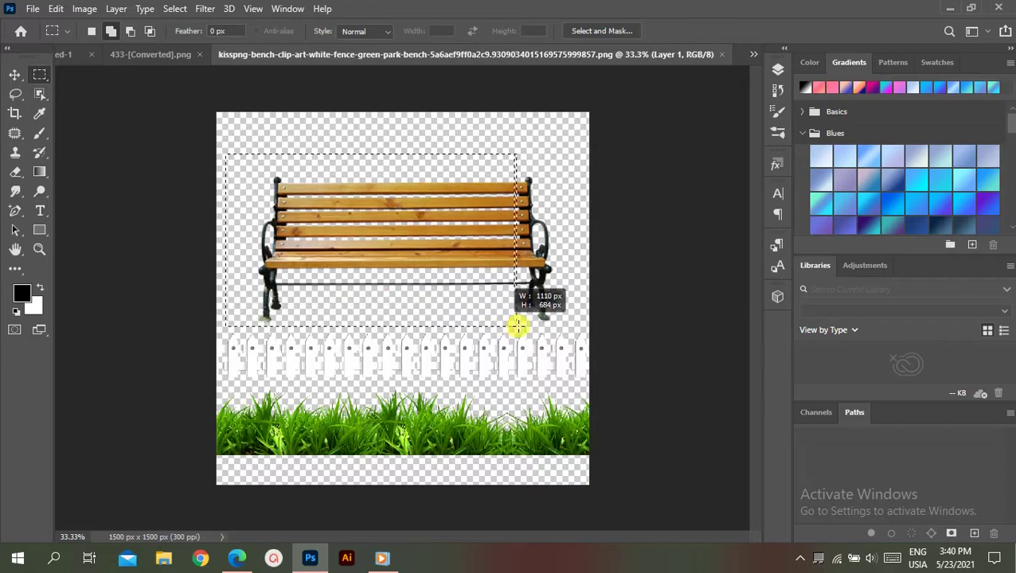
pyautogui.click(14, 75)
pyautogui.moveTo(331, 217)
pyautogui.mouseDown()
pyautogui.moveTo(156, 57)
pyautogui.moveTo(433, 344)
pyautogui.mouseUp()
# Convert the bench layer to a Smart Object, undoing a clipping mask first.
pyautogui.click(778, 70)
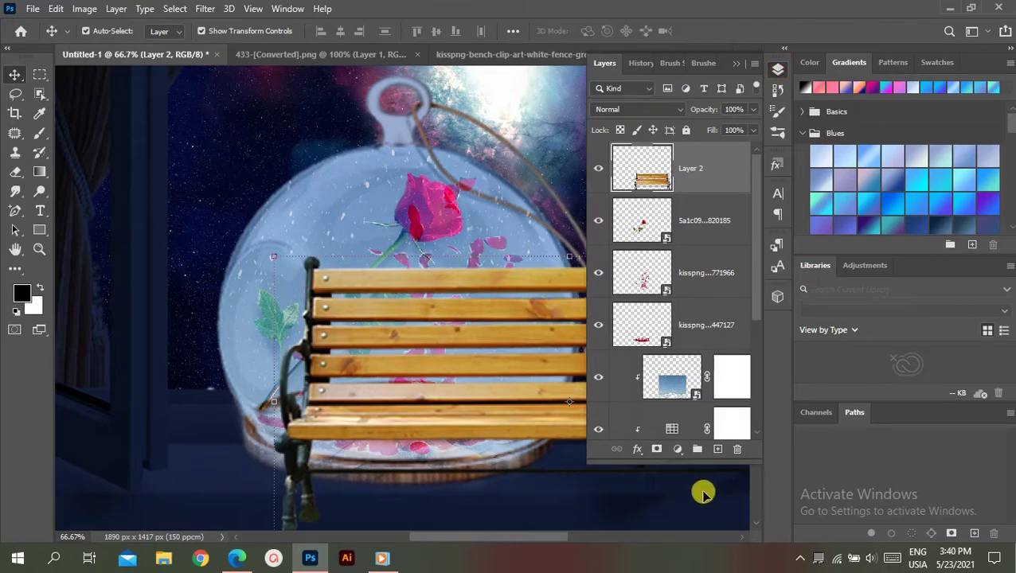
pyautogui.rightClick(695, 184)
pyautogui.click(741, 287)
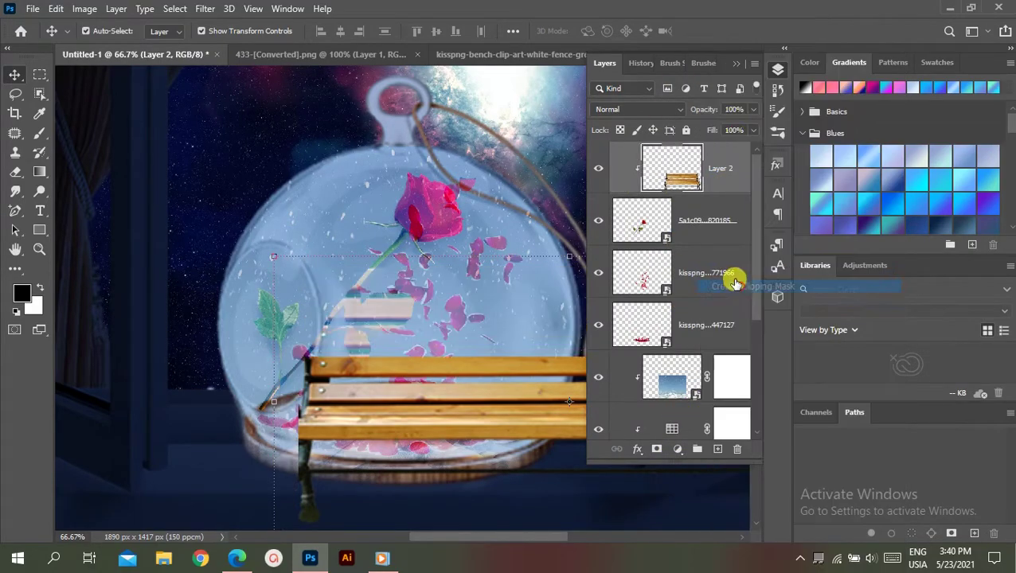
pyautogui.hotkey('ctrl', 'z')
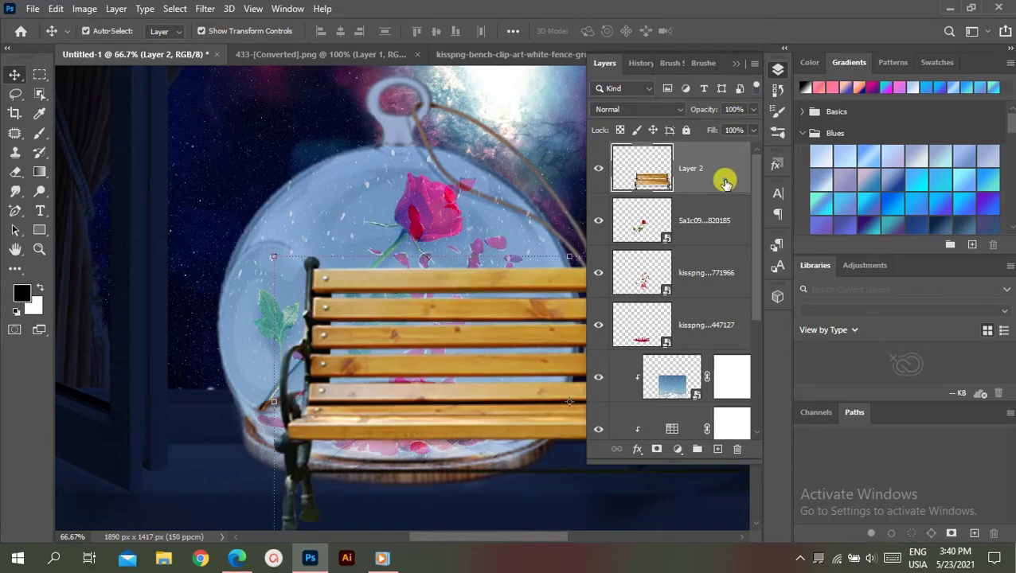
pyautogui.rightClick(722, 174)
pyautogui.click(783, 203)
pyautogui.click(731, 66)
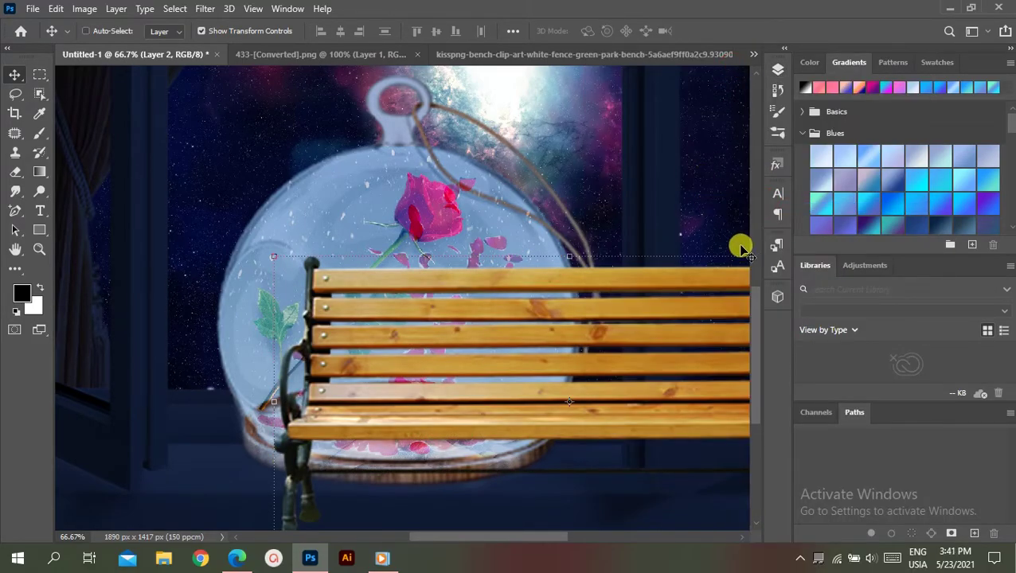
# Shrink the bench and set it on the globe's wooden floor.
pyautogui.hotkey('ctrl', '-')
pyautogui.hotkey('ctrl', '-')
pyautogui.moveTo(637, 338)
pyautogui.mouseDown()
pyautogui.moveTo(446, 351)
pyautogui.moveTo(431, 389)
pyautogui.moveTo(456, 385)
pyautogui.mouseUp()
pyautogui.hotkey('ctrl', '+')
pyautogui.hotkey('ctrl', '+')
pyautogui.scroll(-2, 483, 417)
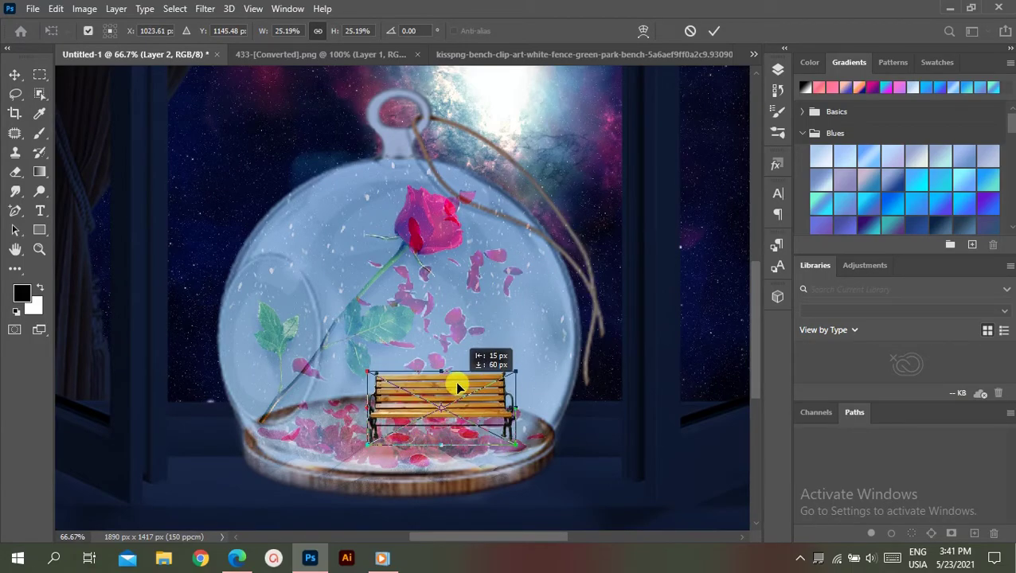
pyautogui.moveTo(455, 384); pyautogui.dragTo(460, 386)
pyautogui.press('Return')
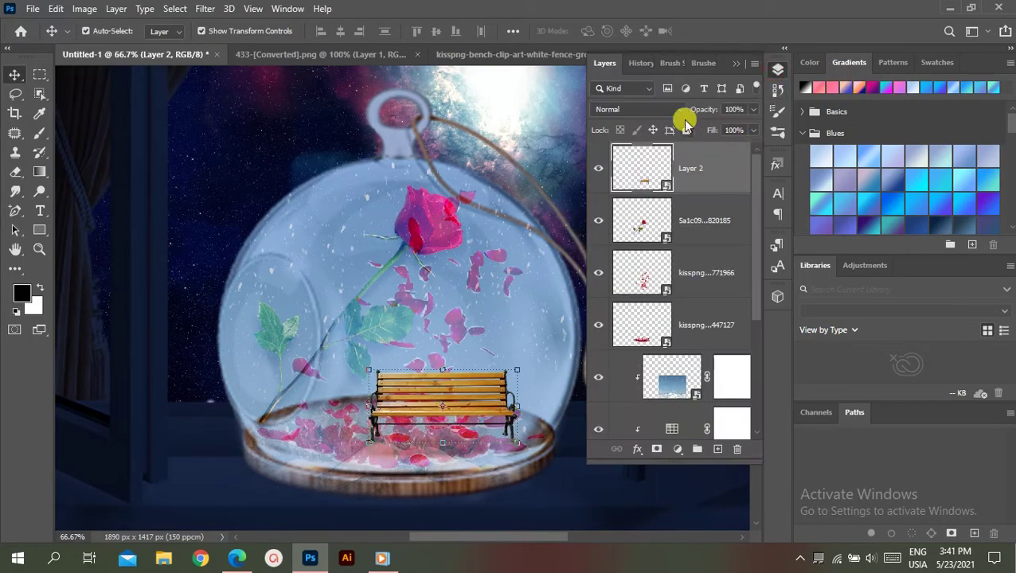
# Blend the bench with Multiply and select the layer beneath it.
pyautogui.click(778, 69)
pyautogui.click(677, 109)
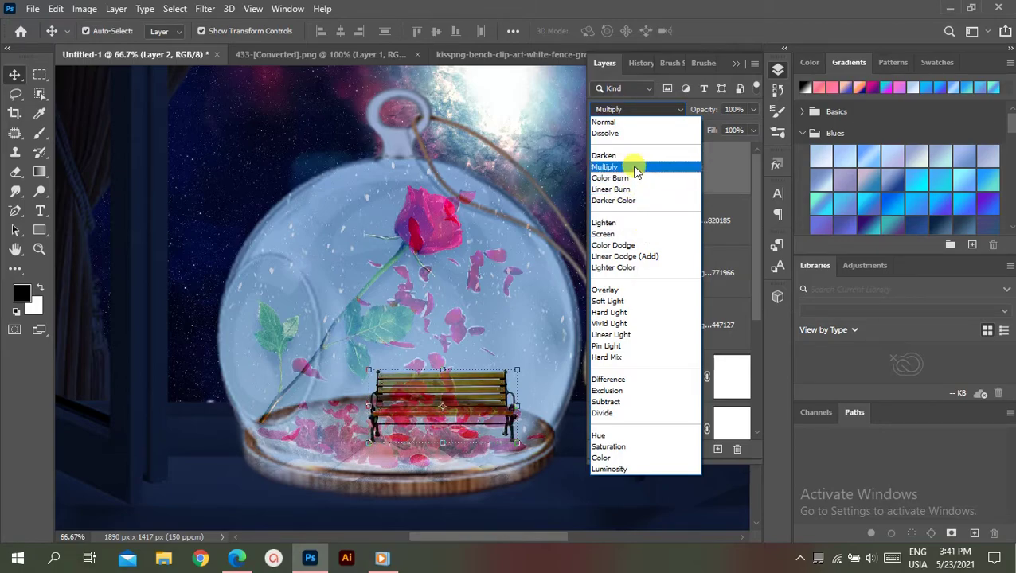
pyautogui.click(638, 168)
pyautogui.doubleClick(732, 64)
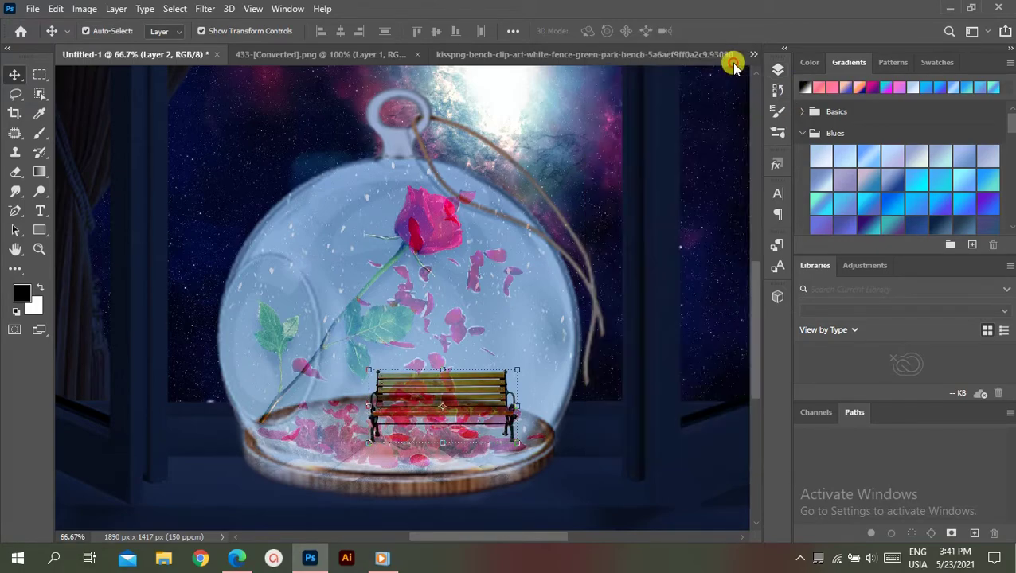
pyautogui.click(659, 311)
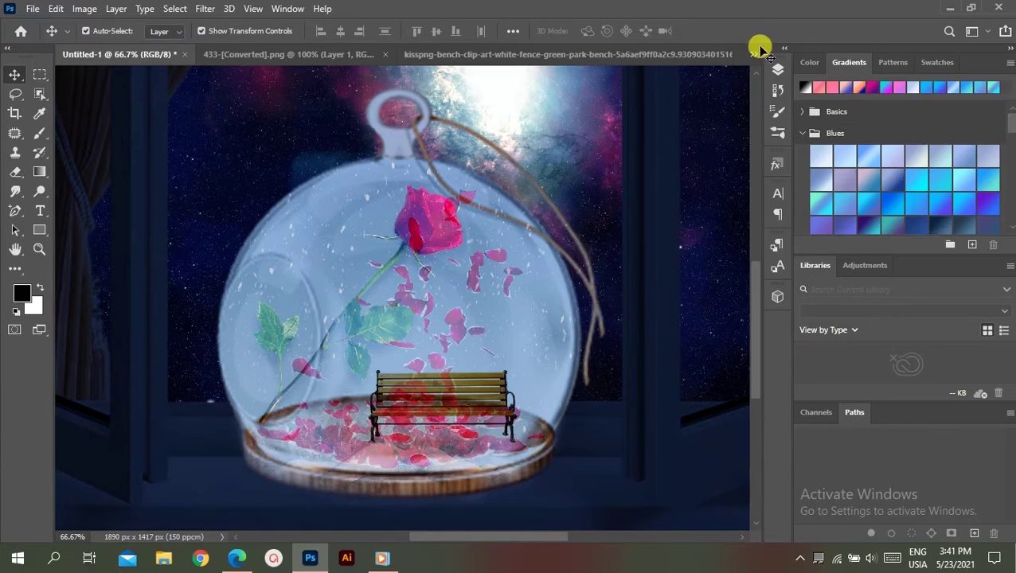
pyautogui.click(778, 69)
pyautogui.click(717, 164)
pyautogui.click(675, 215)
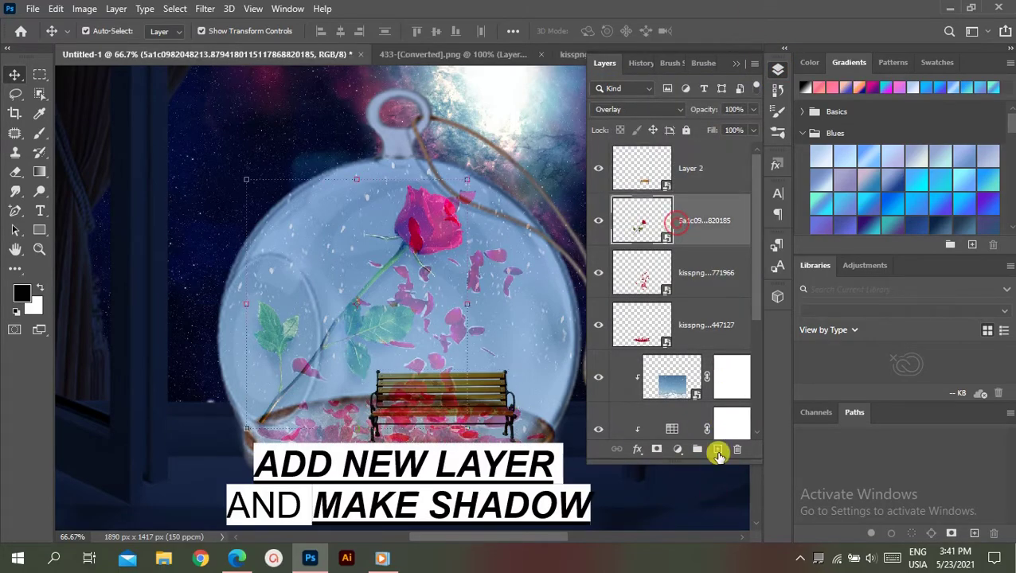
# On a new layer, paint a soft black shadow under the bench.
pyautogui.click(718, 452)
pyautogui.doubleClick(735, 61)
pyautogui.click(39, 133)
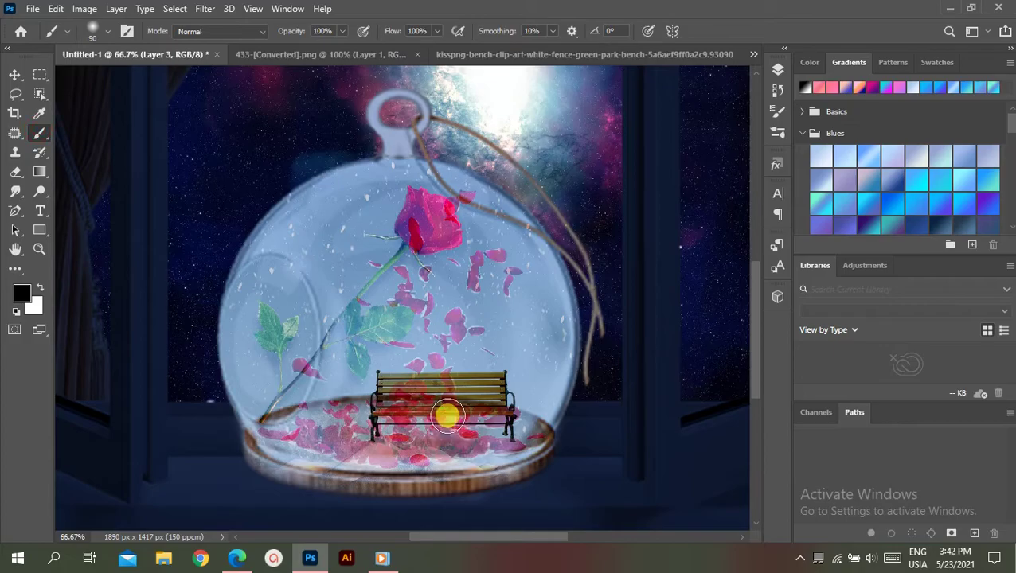
pyautogui.hotkey('ctrl', '+')
pyautogui.hotkey('ctrl', '+')
pyautogui.scroll(-5, 425, 419)
pyautogui.click(107, 31)
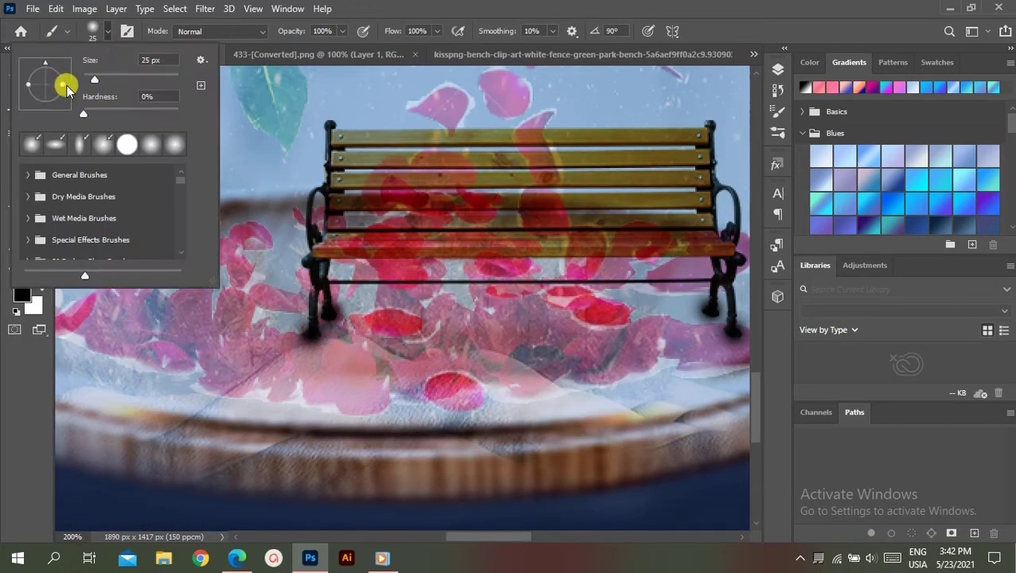
pyautogui.moveTo(471, 345); pyautogui.dragTo(541, 354)
pyautogui.click(15, 171)
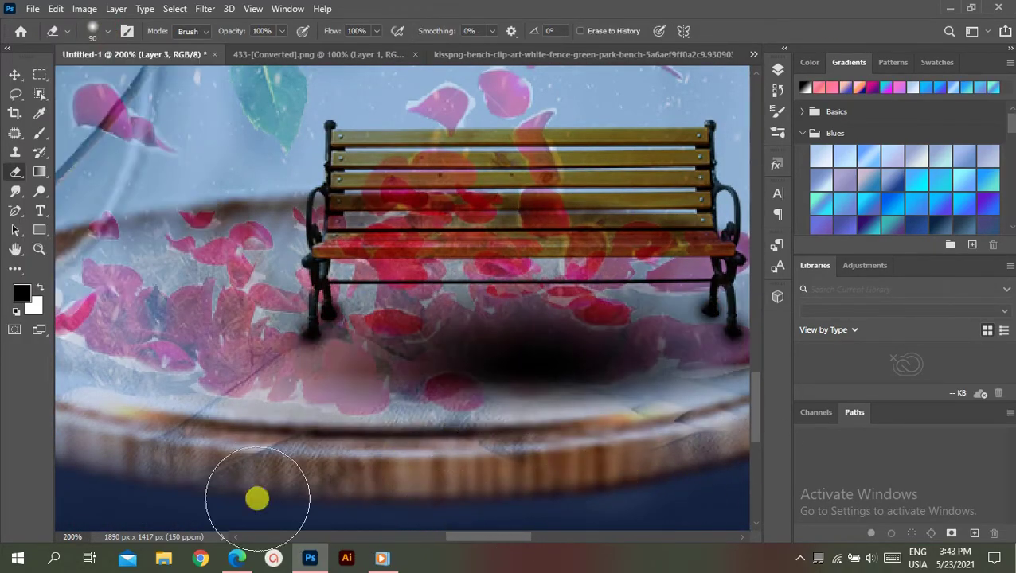
# Close the 433 globe and kisspng bench source tabs, returning to the main composition.
pyautogui.press('v')
pyautogui.hotkey('ctrl', '1')
pyautogui.click(778, 69)
pyautogui.scroll(1, 544, 418)
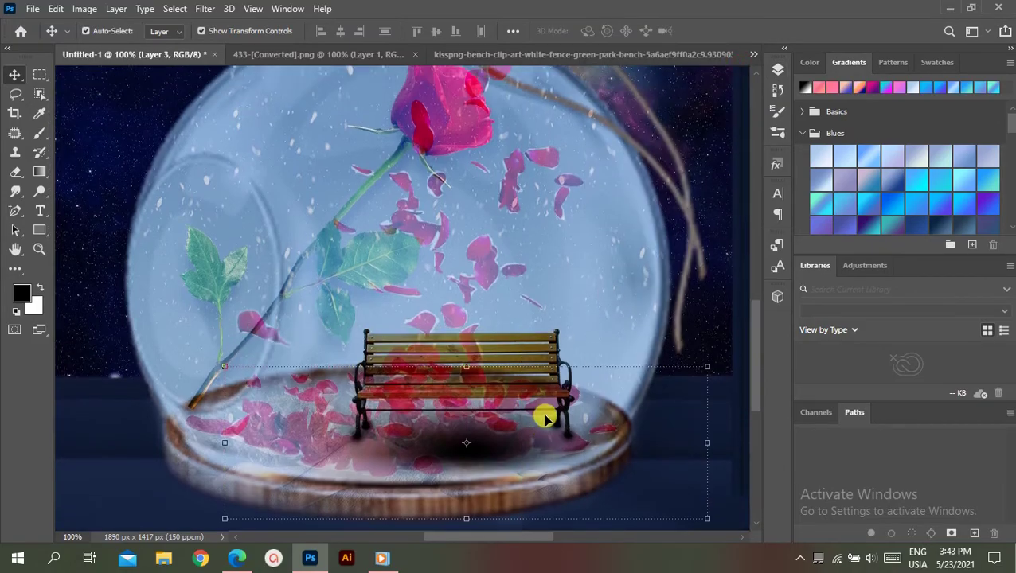
pyautogui.click(31, 8)
pyautogui.click(309, 54)
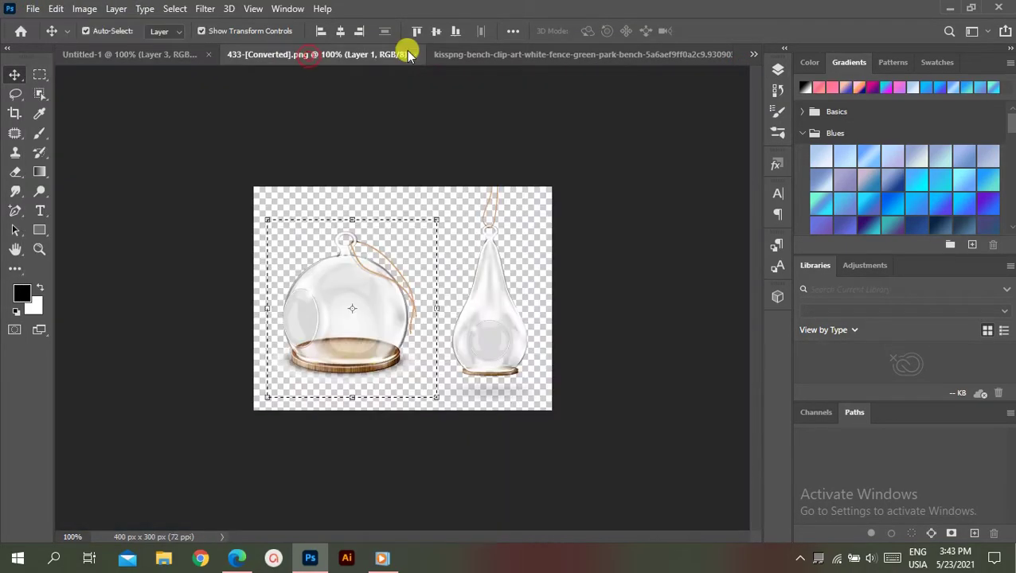
pyautogui.click(419, 54)
pyautogui.click(628, 54)
pyautogui.click(721, 54)
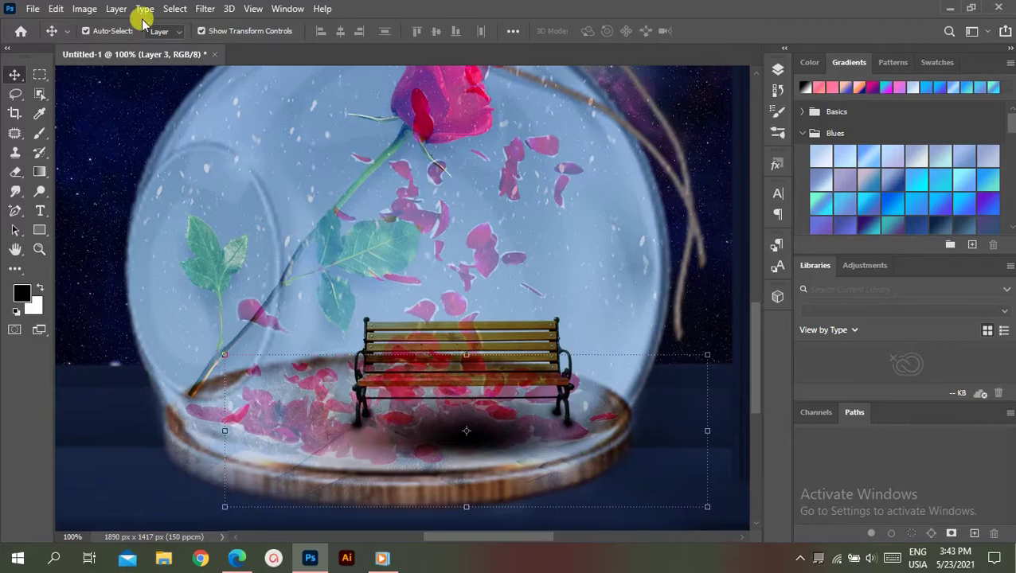
pyautogui.click(30, 12)
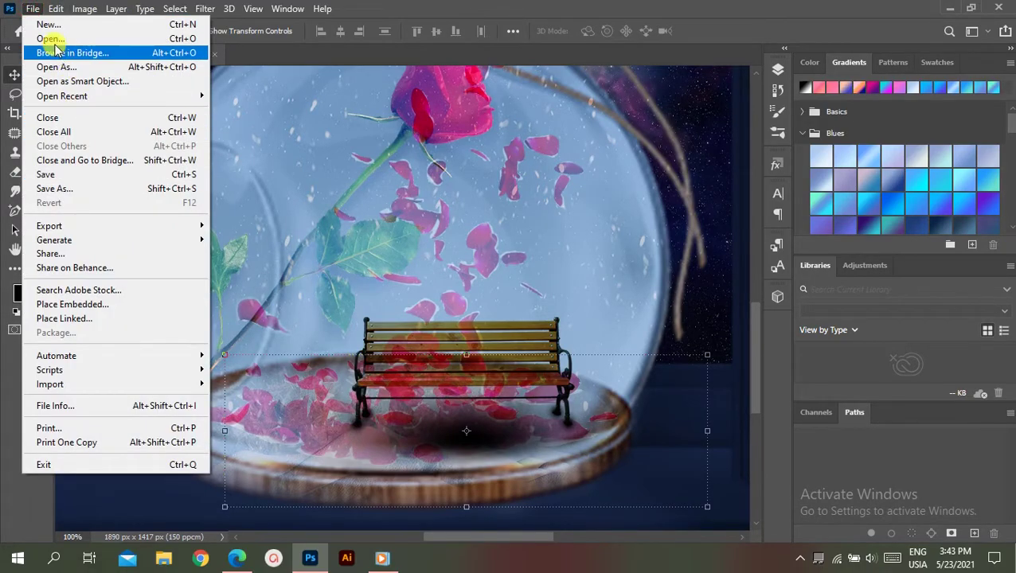
# Open the woman-in-purple photo and box her with Object Selection.
pyautogui.click(44, 38)
pyautogui.scroll(-1, 284, 259)
pyautogui.click(349, 169)
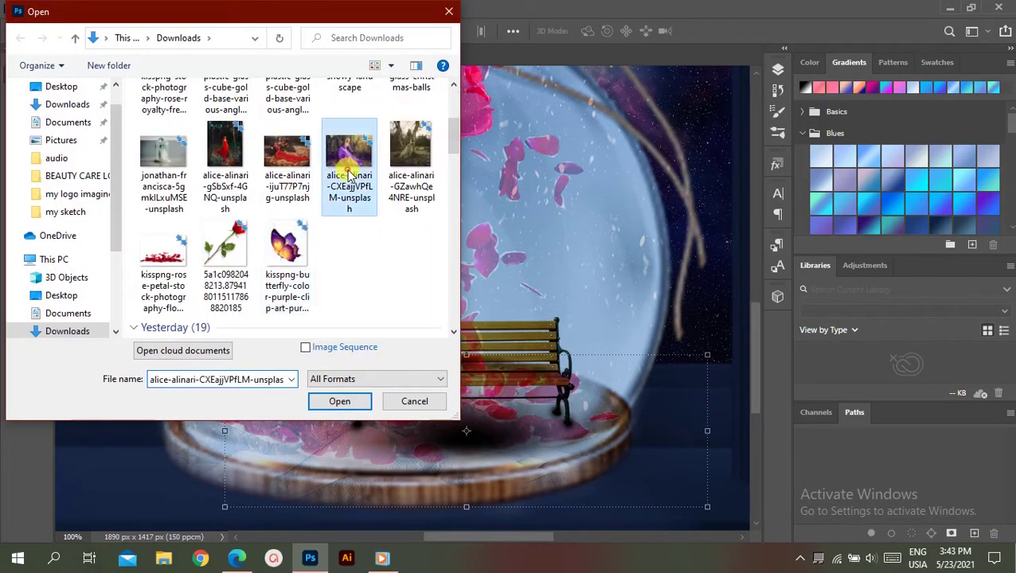
pyautogui.click(340, 402)
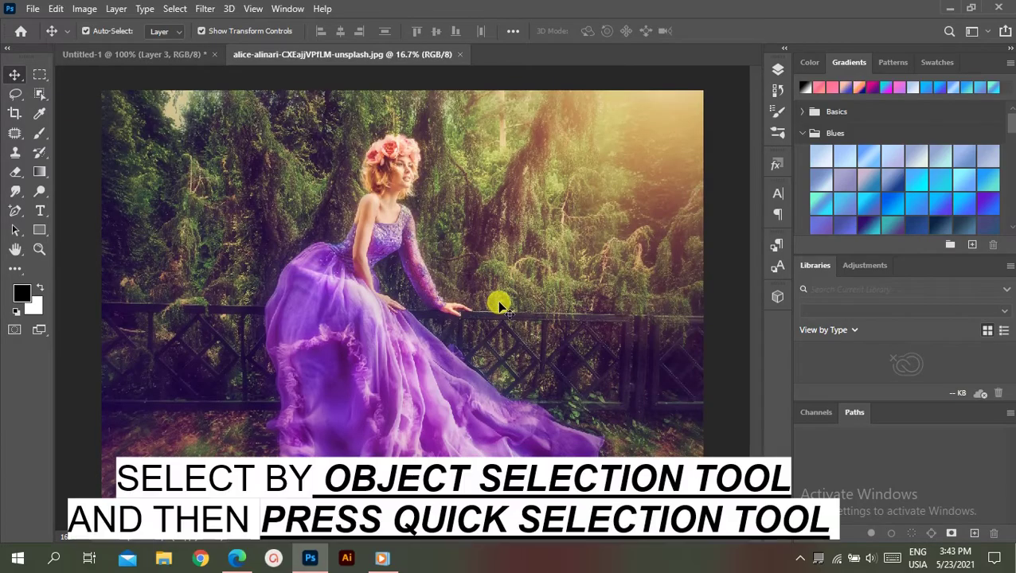
pyautogui.click(40, 93)
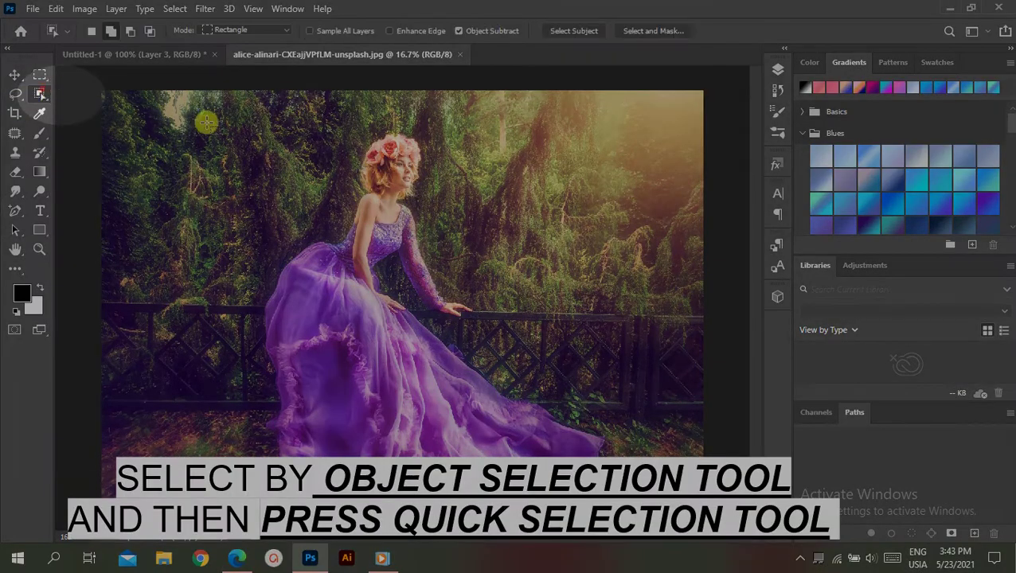
pyautogui.moveTo(243, 101)
pyautogui.mouseDown()
pyautogui.moveTo(638, 521)
pyautogui.moveTo(628, 500)
pyautogui.mouseUp()
# Use Quick Selection to subtract background near her hair and left of the dress.
pyautogui.click(778, 69)
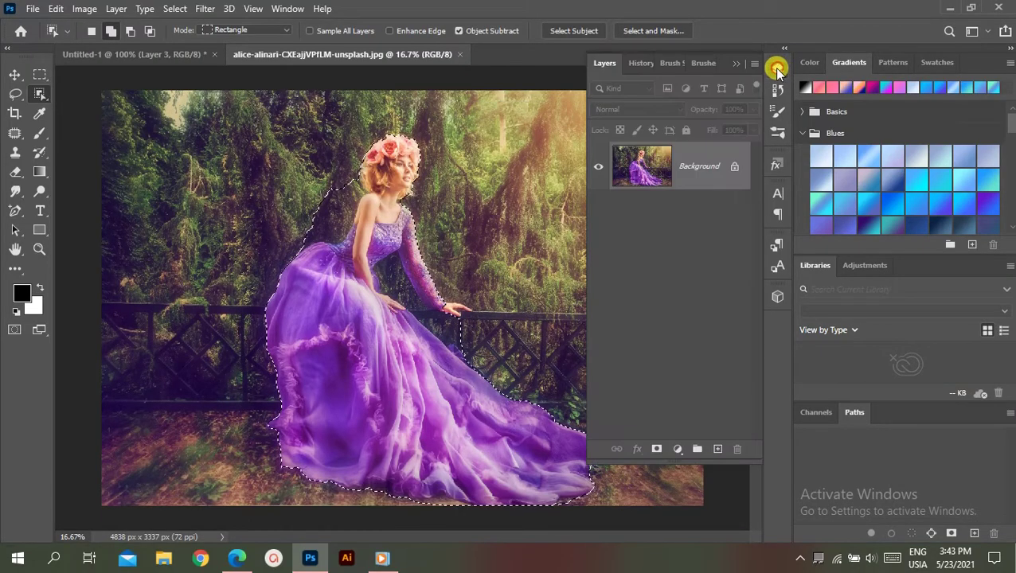
pyautogui.rightClick(39, 94)
pyautogui.click(70, 109)
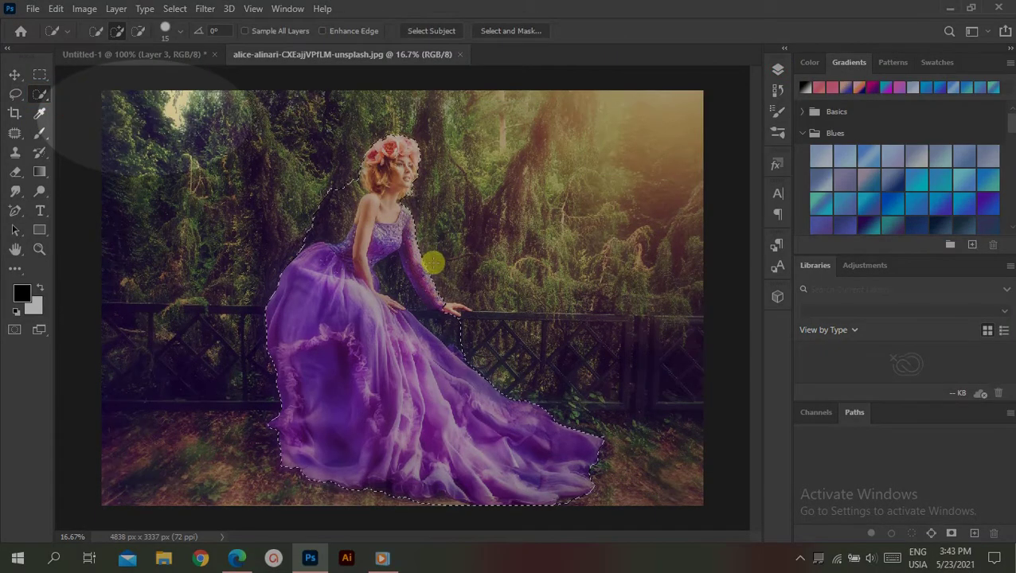
pyautogui.scroll(2, 378, 267)
pyautogui.scroll(3, 302, 359)
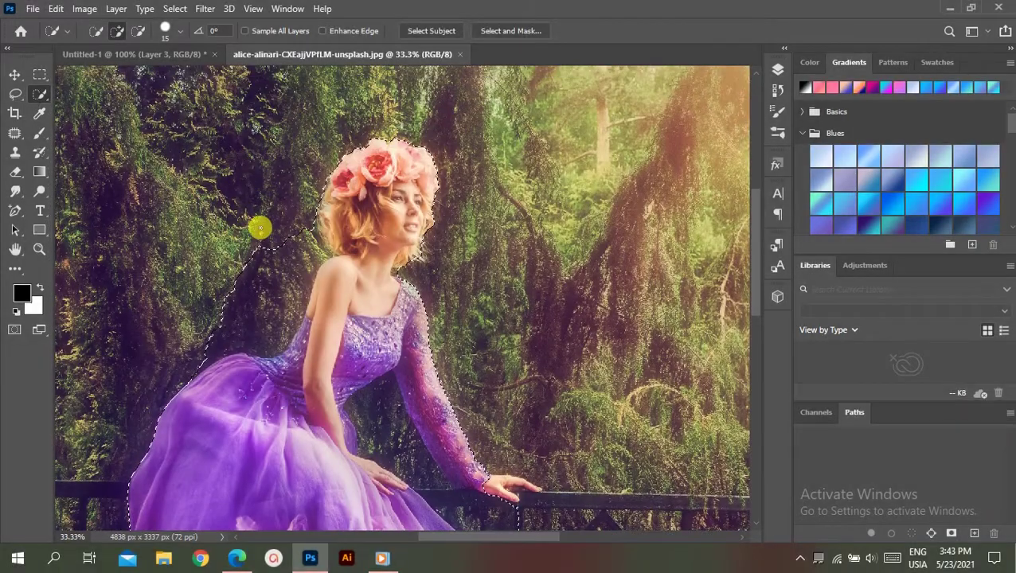
pyautogui.press(']')
pyautogui.moveTo(299, 232); pyautogui.dragTo(288, 268)
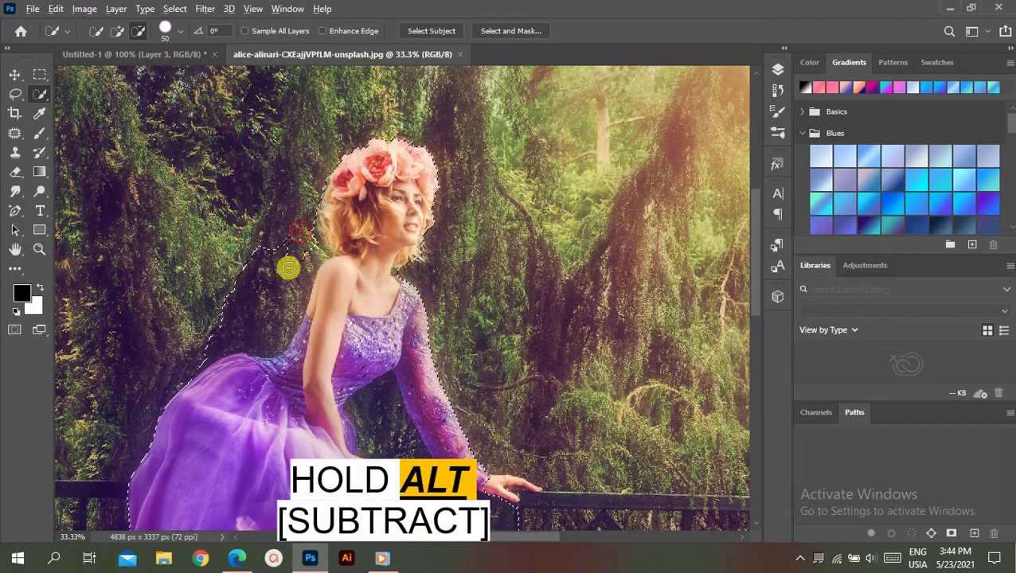
pyautogui.moveTo(237, 325); pyautogui.dragTo(172, 374)
pyautogui.press('alt')
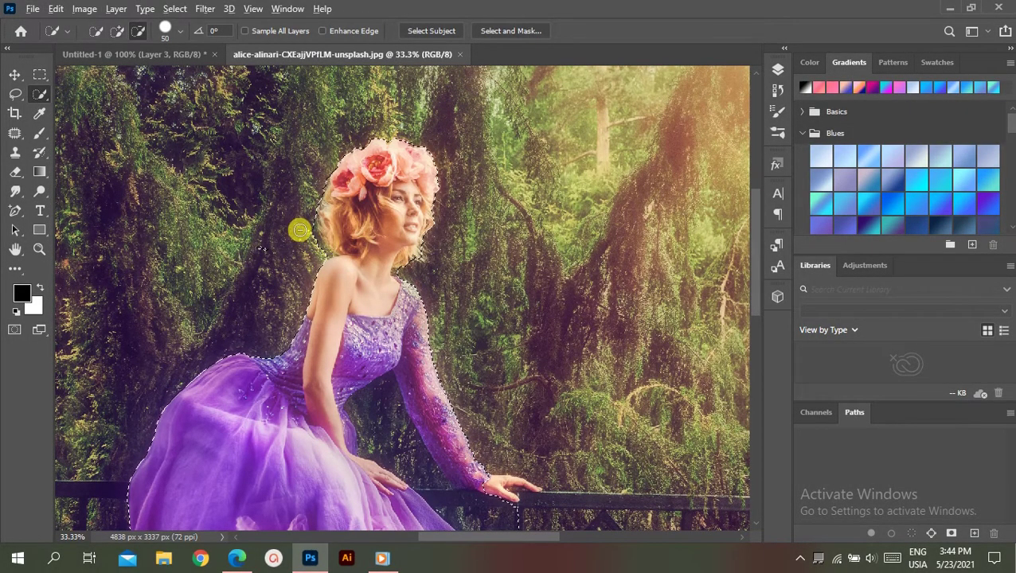
pyautogui.scroll(-3, 359, 295)
pyautogui.scroll(-2, 487, 311)
pyautogui.scroll(2, 397, 163)
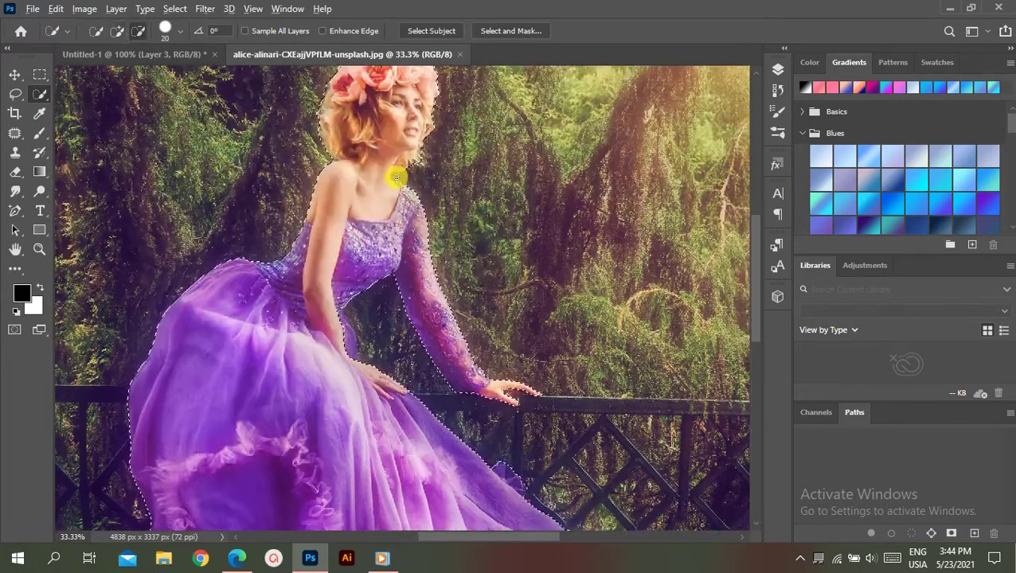
pyautogui.scroll(-6, 417, 478)
pyautogui.scroll(3, 166, 148)
pyautogui.scroll(-1, 165, 148)
# Mask the photo to the woman and open Select and Mask to refine edges.
pyautogui.click(779, 70)
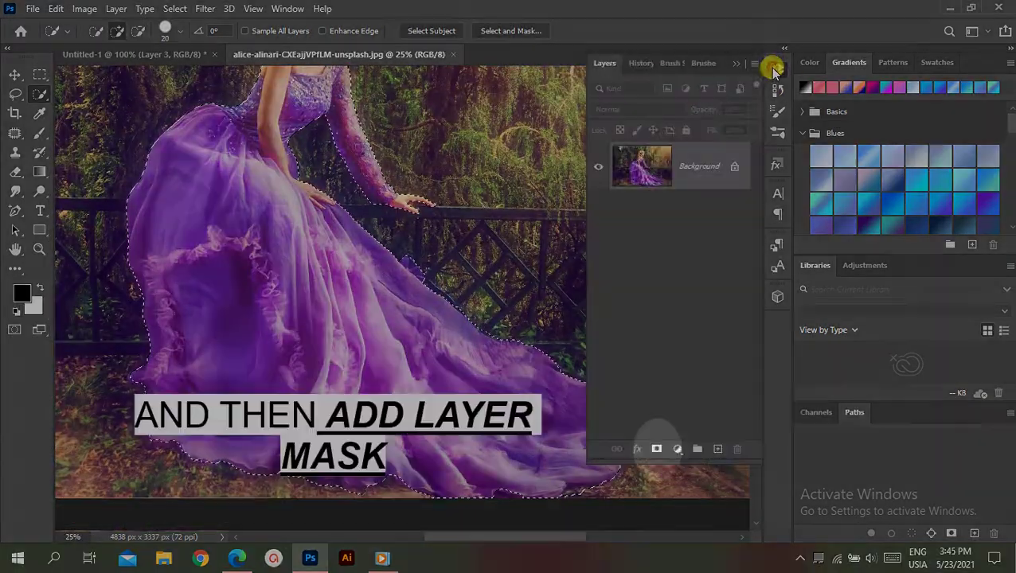
pyautogui.click(656, 448)
pyautogui.doubleClick(701, 165)
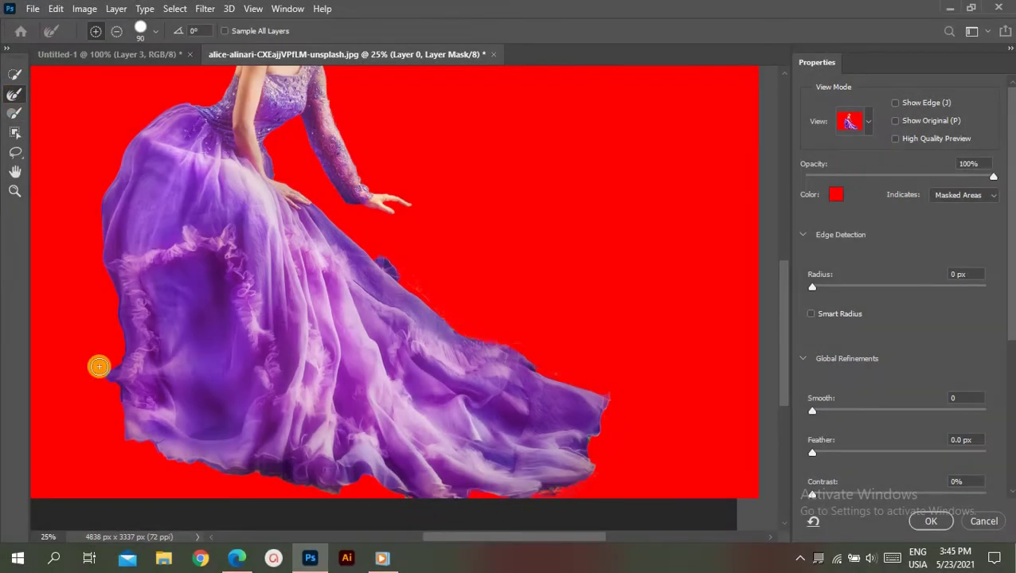
pyautogui.scroll(-5, 435, 243)
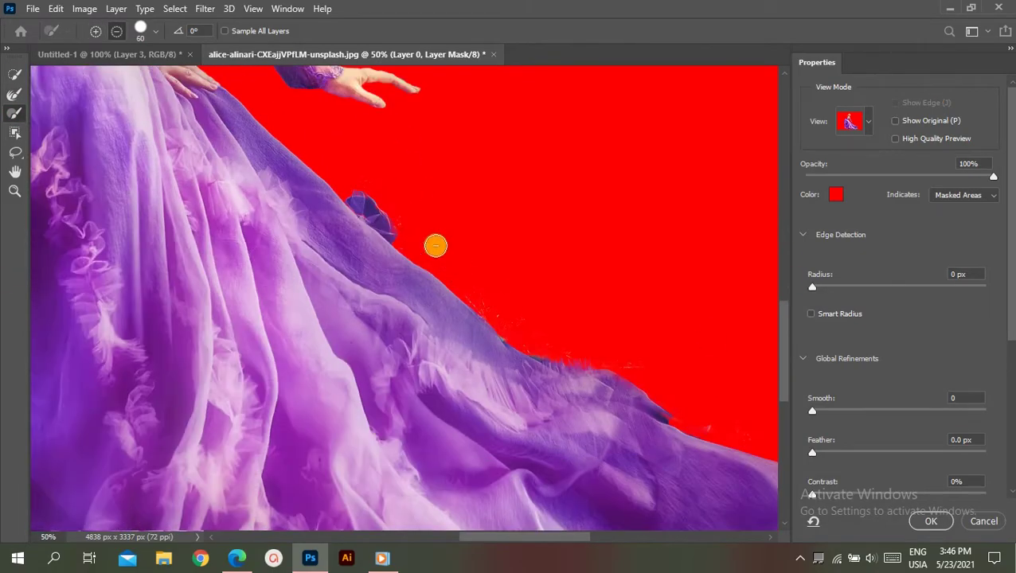
pyautogui.scroll(-5, 651, 363)
pyautogui.scroll(-5, 302, 427)
pyautogui.press('r')
pyautogui.press('b')
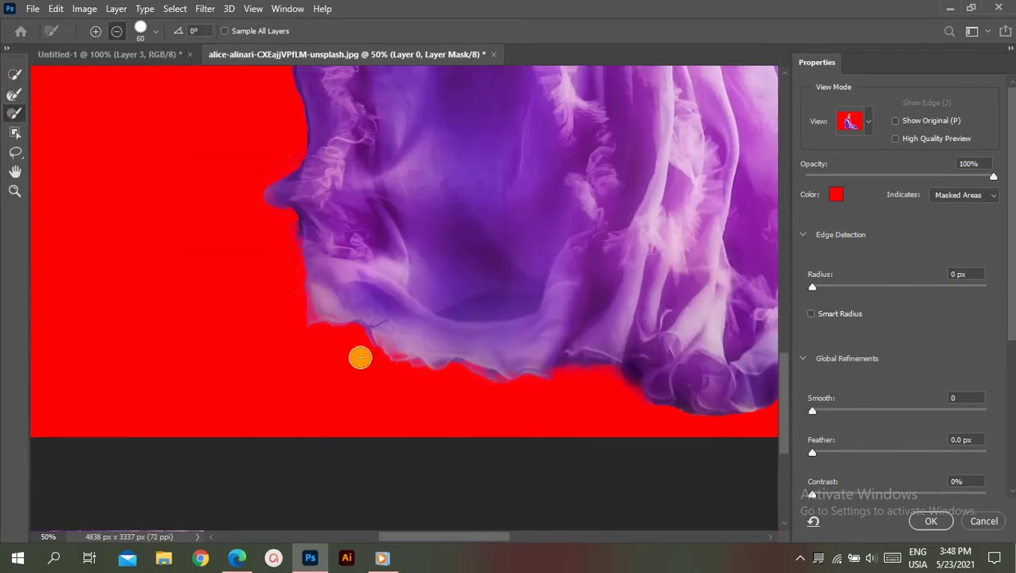
pyautogui.hotkey('ctrl', '0')
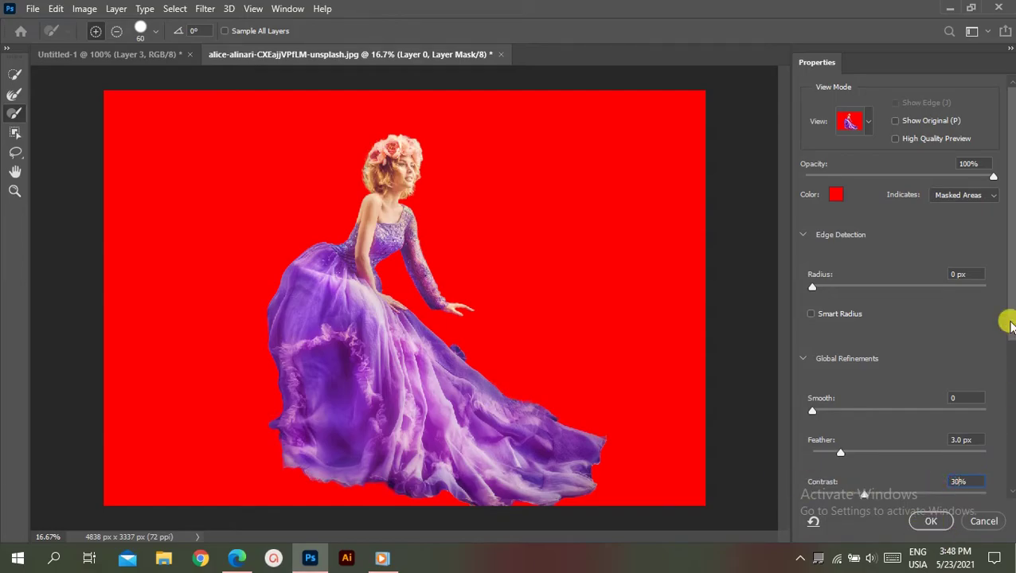
# Apply Feather 3 px and Contrast 30%, output to New Layer with Layer Mask.
pyautogui.scroll(-4, 844, 408)
pyautogui.scroll(-1, 821, 469)
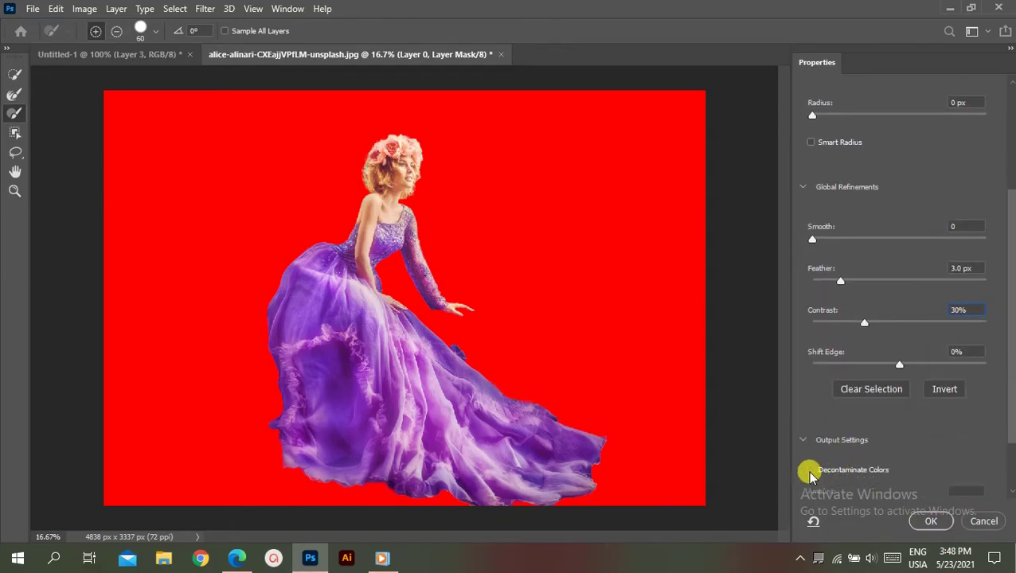
pyautogui.scroll(-2, 1006, 413)
pyautogui.click(924, 454)
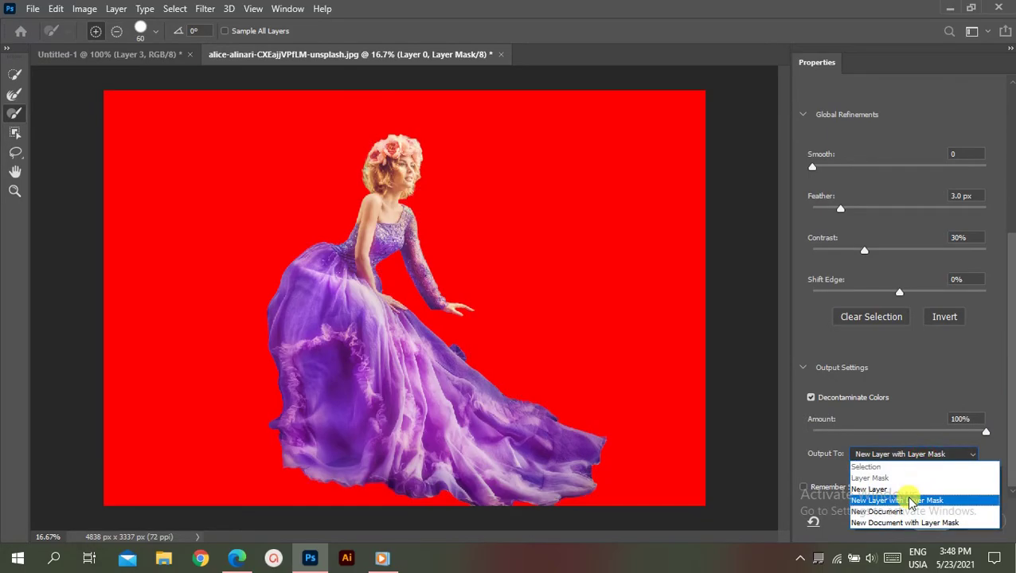
pyautogui.click(872, 499)
pyautogui.click(922, 517)
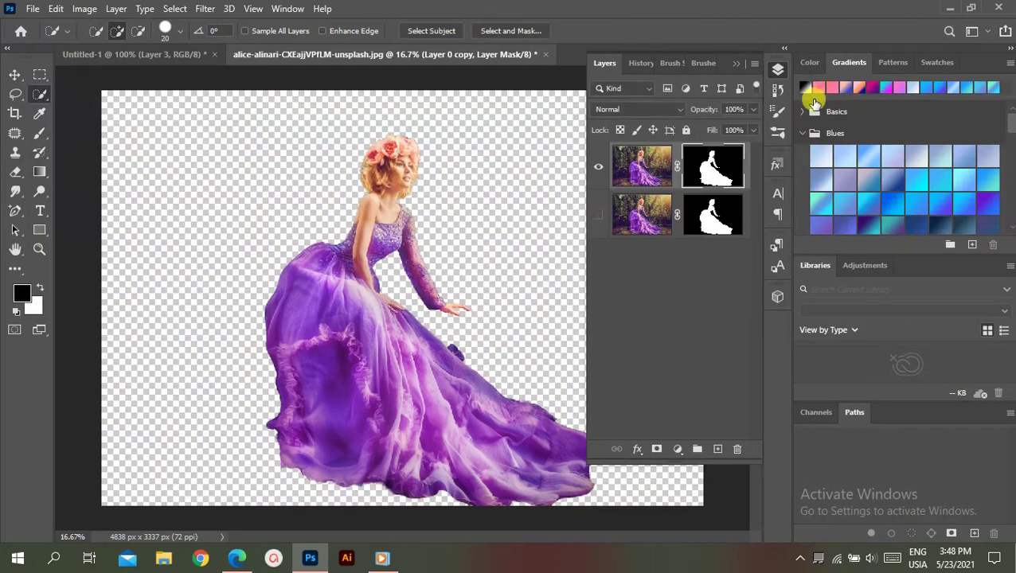
# Apply the woman's layer mask and drag the cut-out woman into the globe composition.
pyautogui.rightClick(721, 170)
pyautogui.click(765, 210)
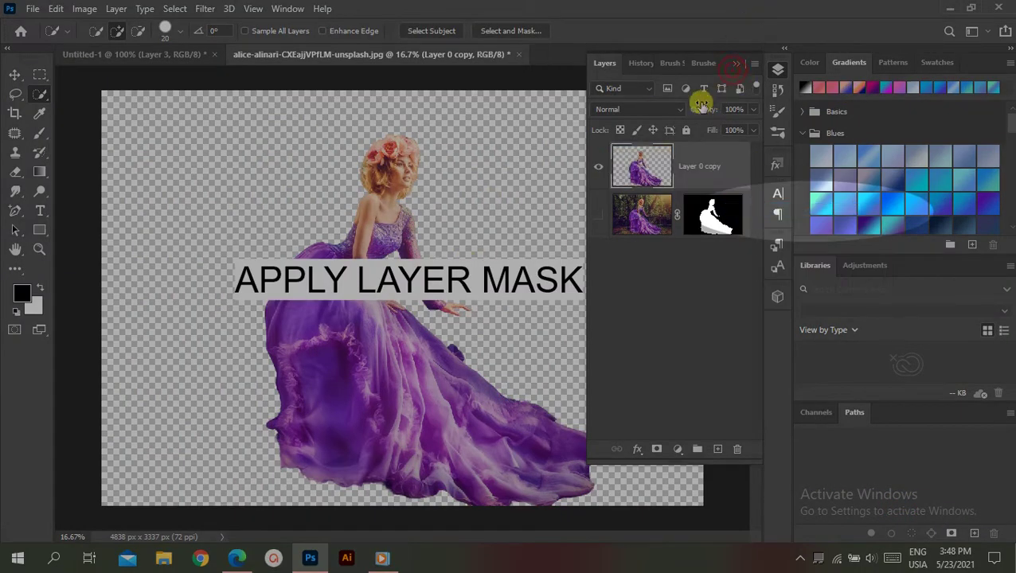
pyautogui.click(737, 63)
pyautogui.click(15, 74)
pyautogui.moveTo(315, 322)
pyautogui.mouseDown()
pyautogui.moveTo(190, 148)
pyautogui.moveTo(410, 246)
pyautogui.mouseUp()
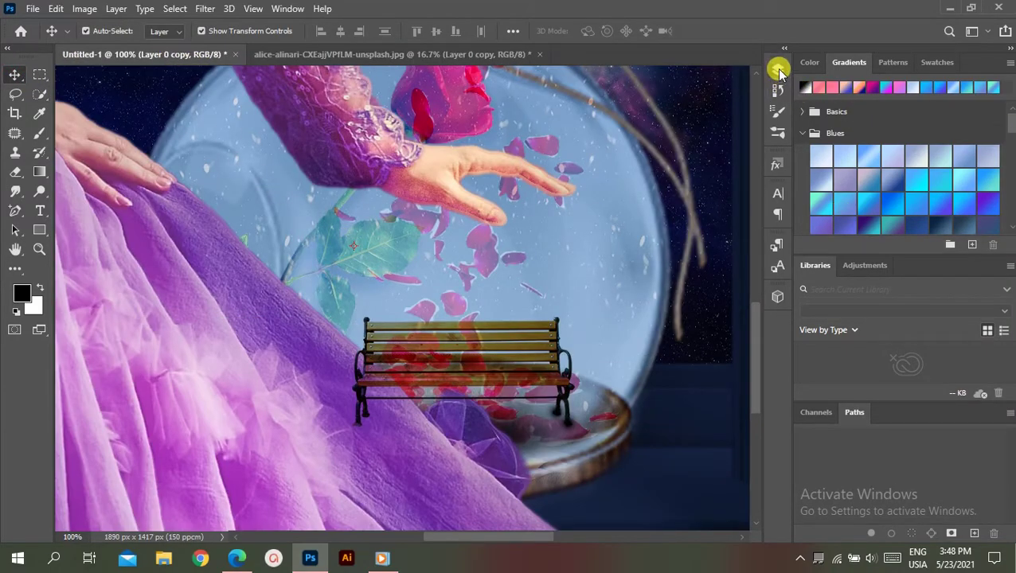
# Convert the woman layer to a smart object, then shrink her and move her onto the bench.
pyautogui.click(779, 70)
pyautogui.rightClick(700, 221)
pyautogui.click(764, 209)
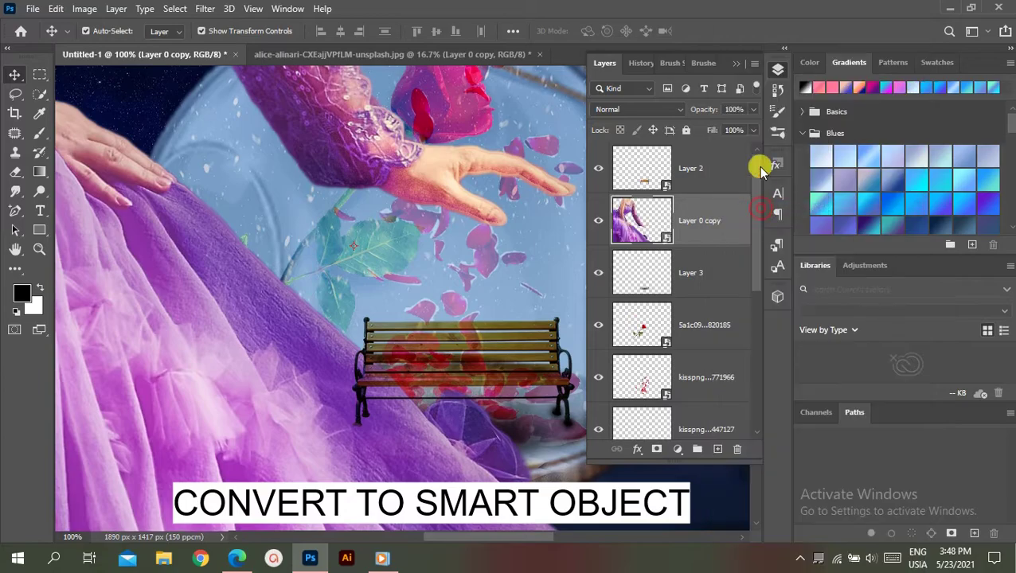
pyautogui.click(738, 63)
pyautogui.hotkey('ctrl', '-')
pyautogui.hotkey('ctrl', '-')
pyautogui.hotkey('ctrl', '-')
pyautogui.hotkey('ctrl', '-')
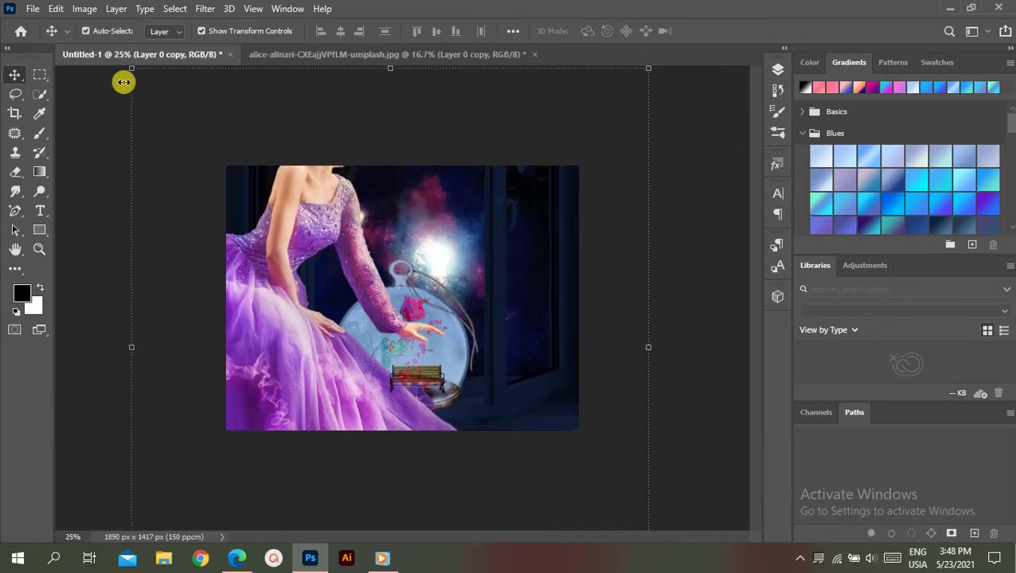
pyautogui.moveTo(124, 82); pyautogui.dragTo(642, 361)
pyautogui.moveTo(447, 356); pyautogui.dragTo(406, 342)
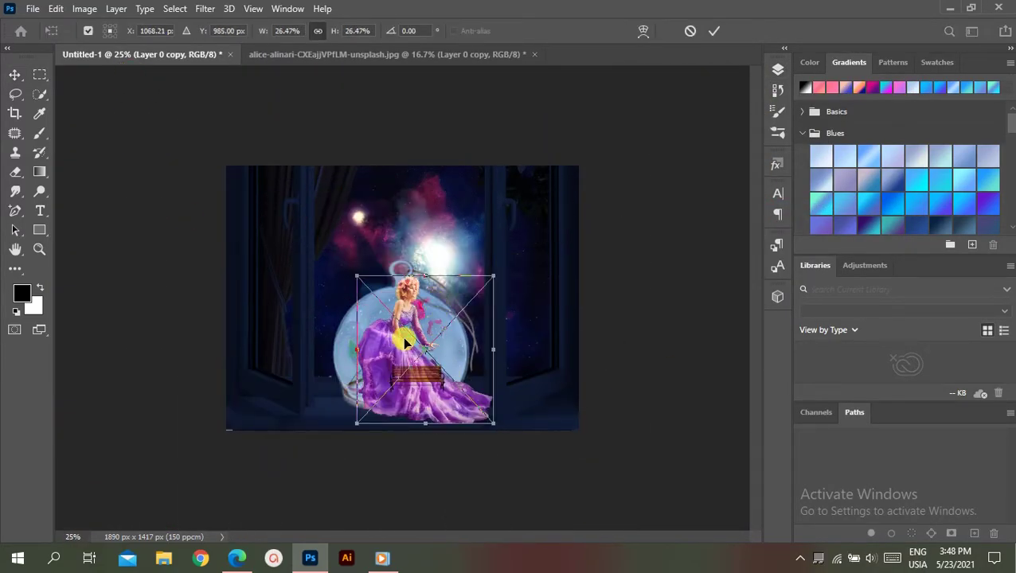
# Flip the woman horizontally, scale her down further onto the bench, and commit the transform.
pyautogui.rightClick(405, 343)
pyautogui.click(454, 328)
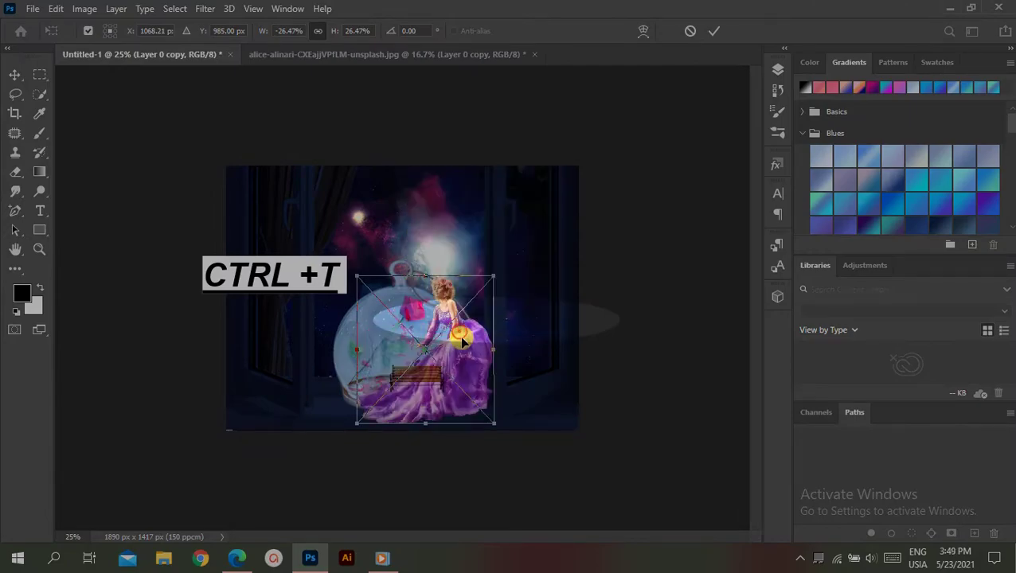
pyautogui.moveTo(494, 277); pyautogui.dragTo(425, 353)
pyautogui.moveTo(356, 427); pyautogui.dragTo(376, 407)
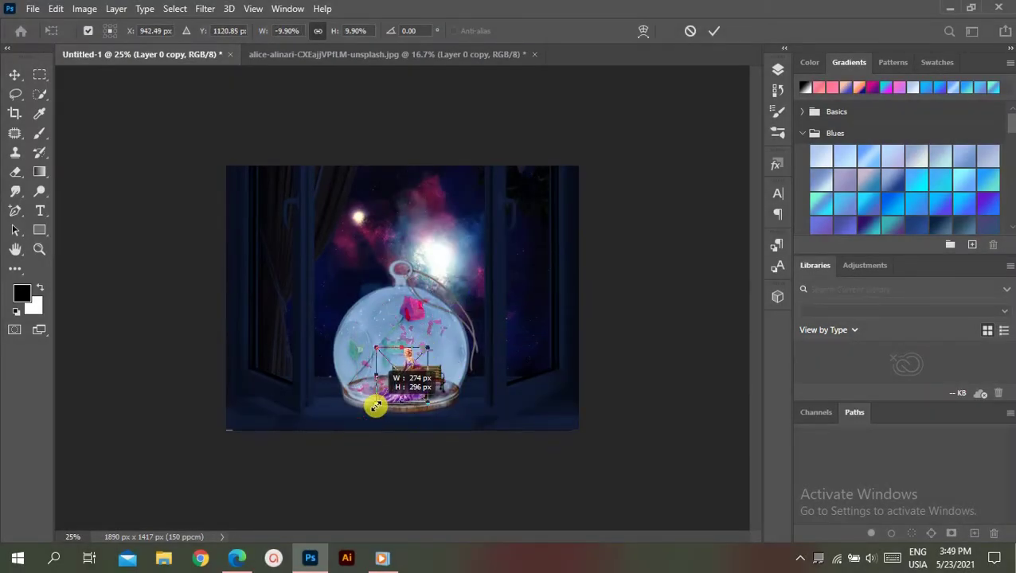
pyautogui.hotkey('ctrl', '+')
pyautogui.hotkey('ctrl', '+')
pyautogui.click(778, 69)
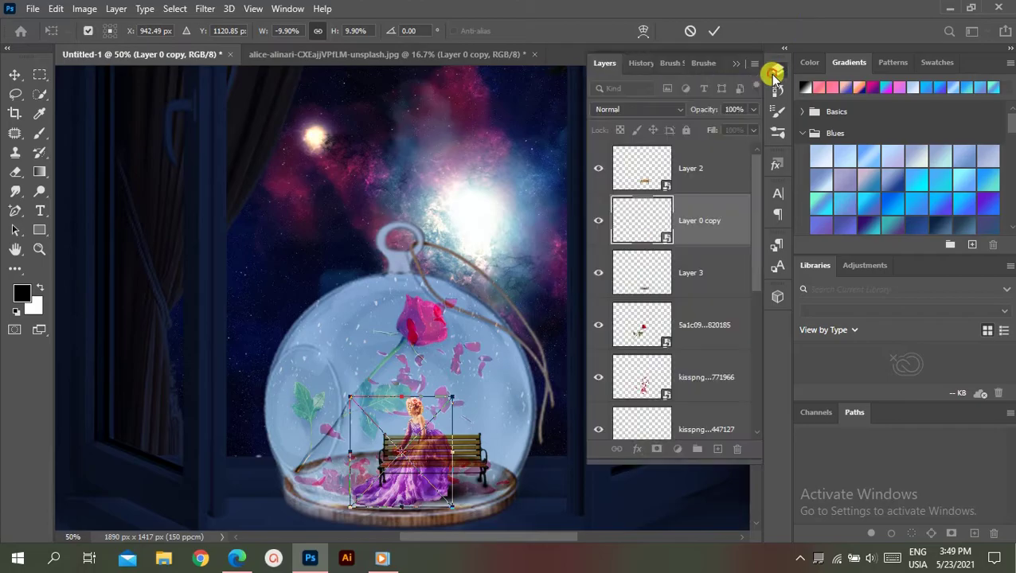
pyautogui.press('Return')
pyautogui.hotkey('ctrl', '1')
pyautogui.click(779, 69)
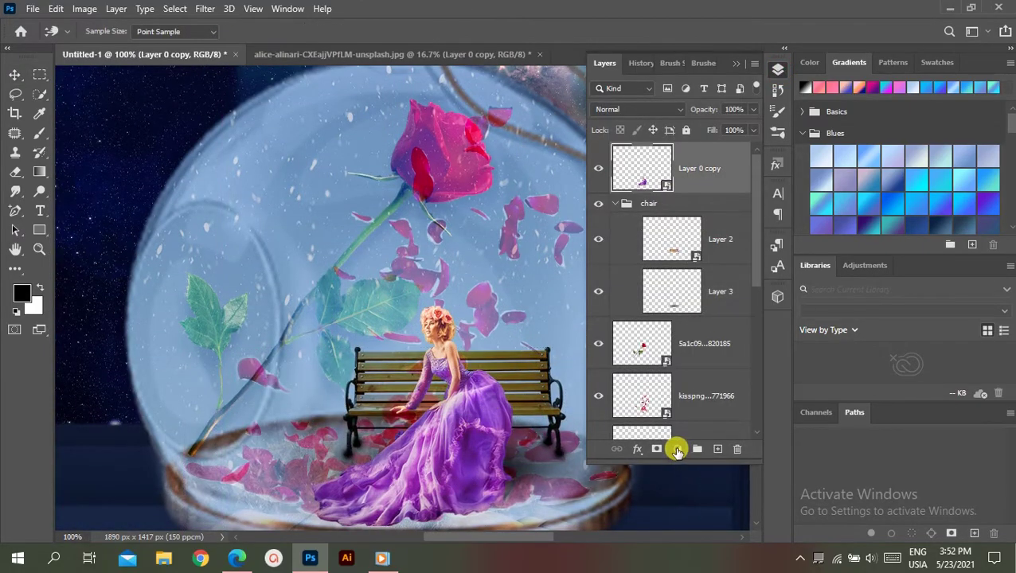
# Add a Curves adjustment clipped to the woman and drag a point on her tones to boost contrast.
pyautogui.click(676, 450)
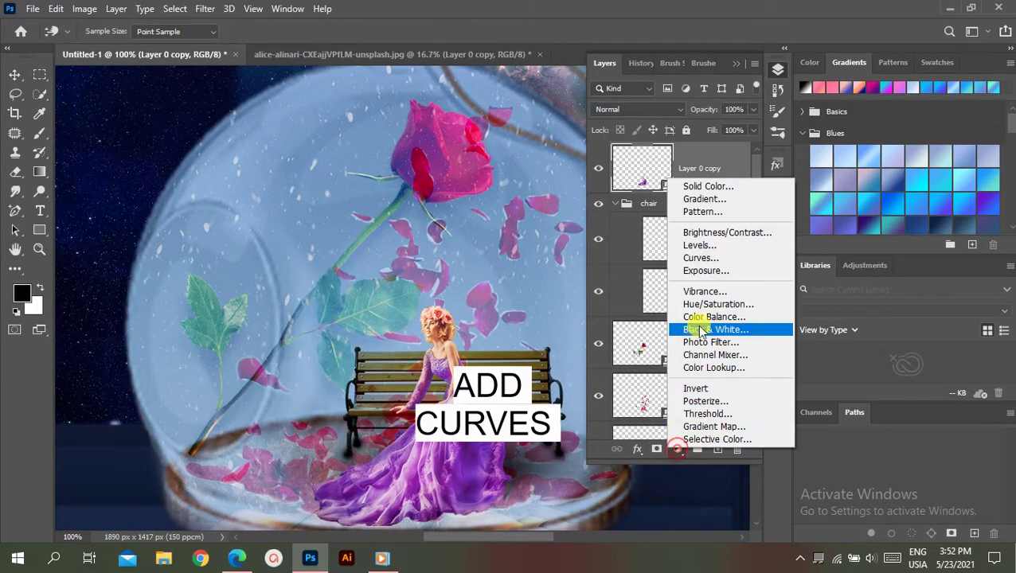
pyautogui.click(702, 259)
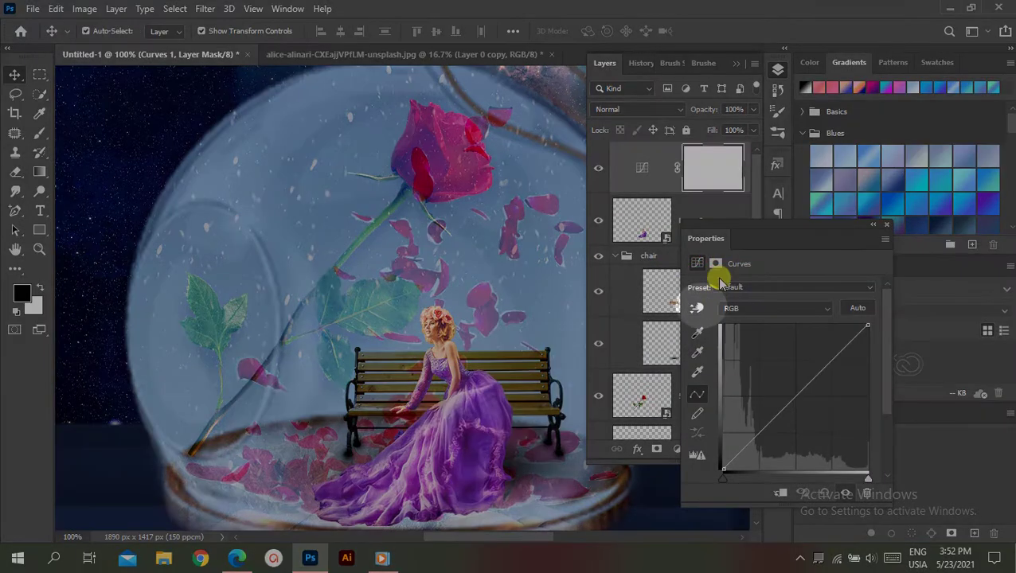
pyautogui.click(780, 491)
pyautogui.click(699, 309)
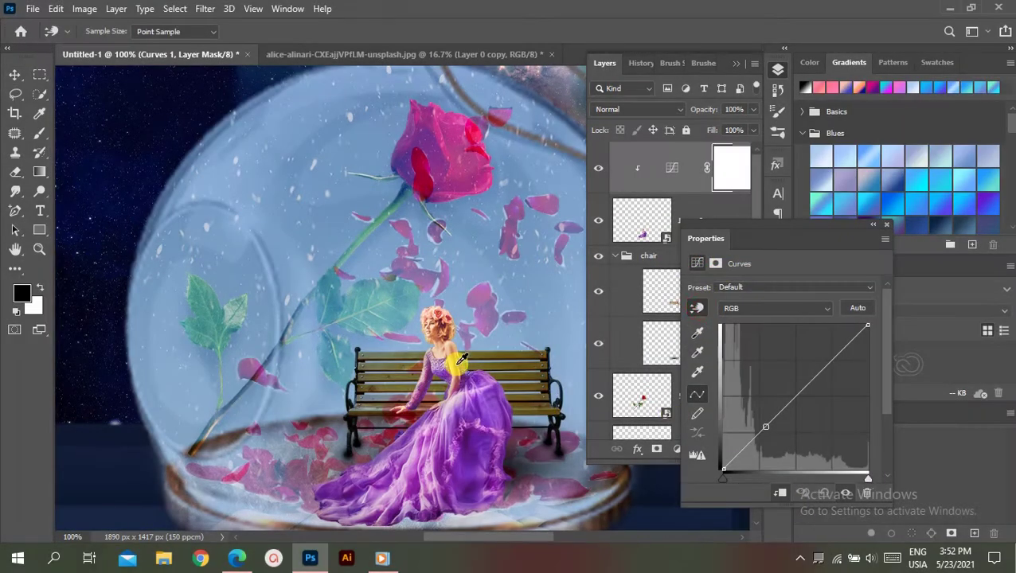
pyautogui.click(430, 318)
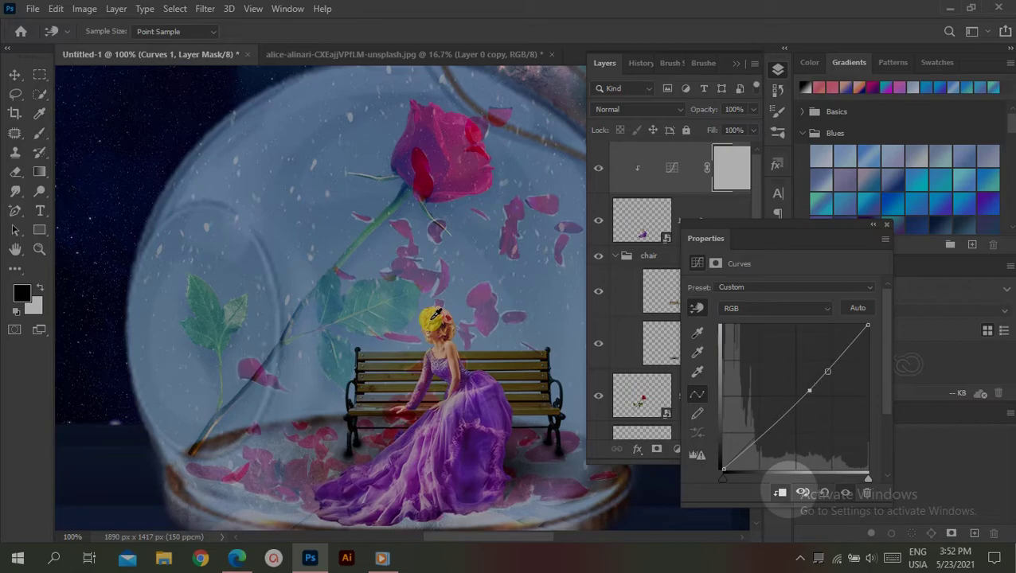
pyautogui.moveTo(434, 316)
pyautogui.mouseDown()
pyautogui.moveTo(441, 350)
pyautogui.moveTo(430, 323)
pyautogui.mouseUp()
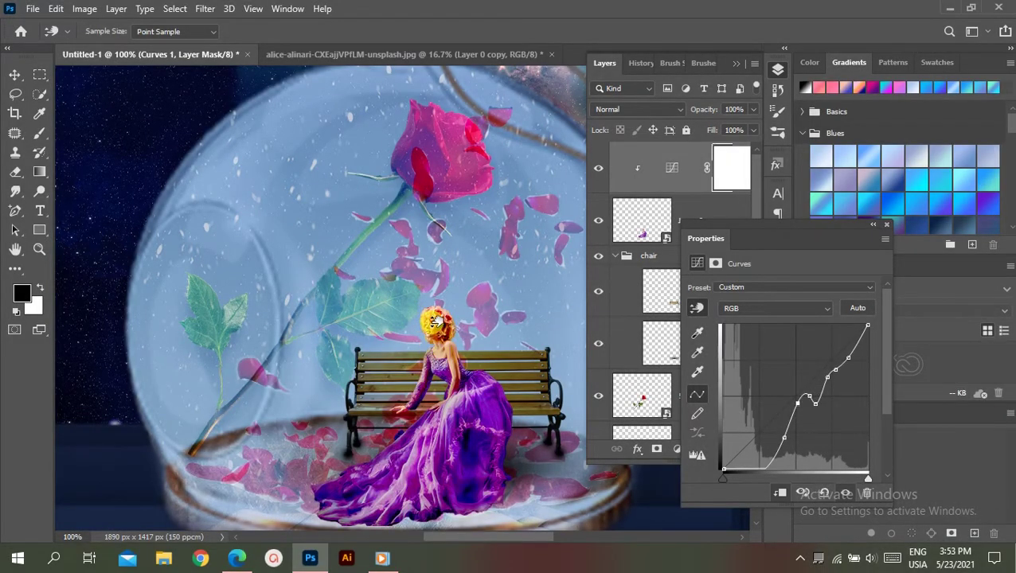
# Duplicate the glass globe layer, move the copy to the top, and set it to Multiply.
pyautogui.click(601, 172)
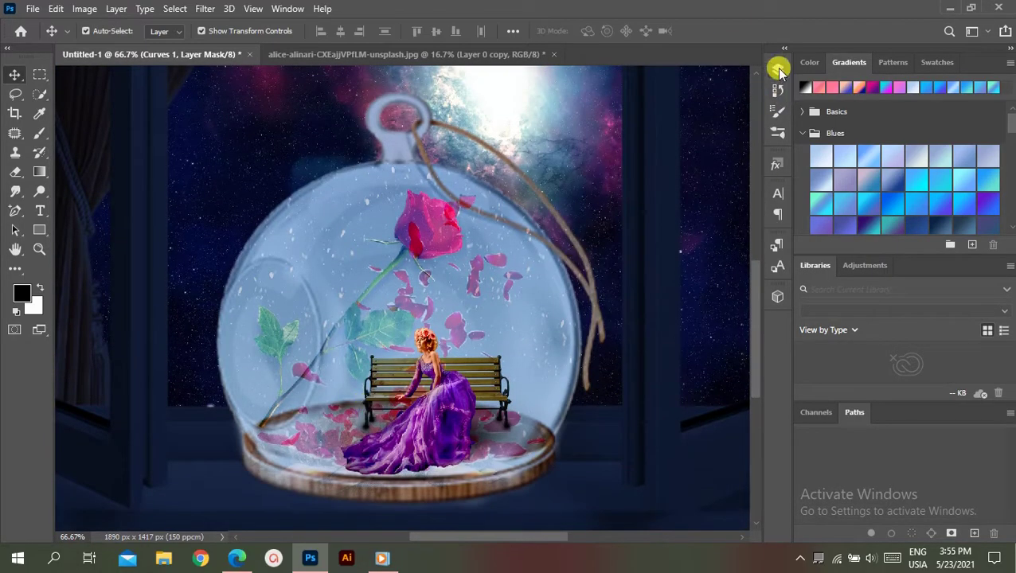
pyautogui.click(778, 71)
pyautogui.scroll(-2, 751, 192)
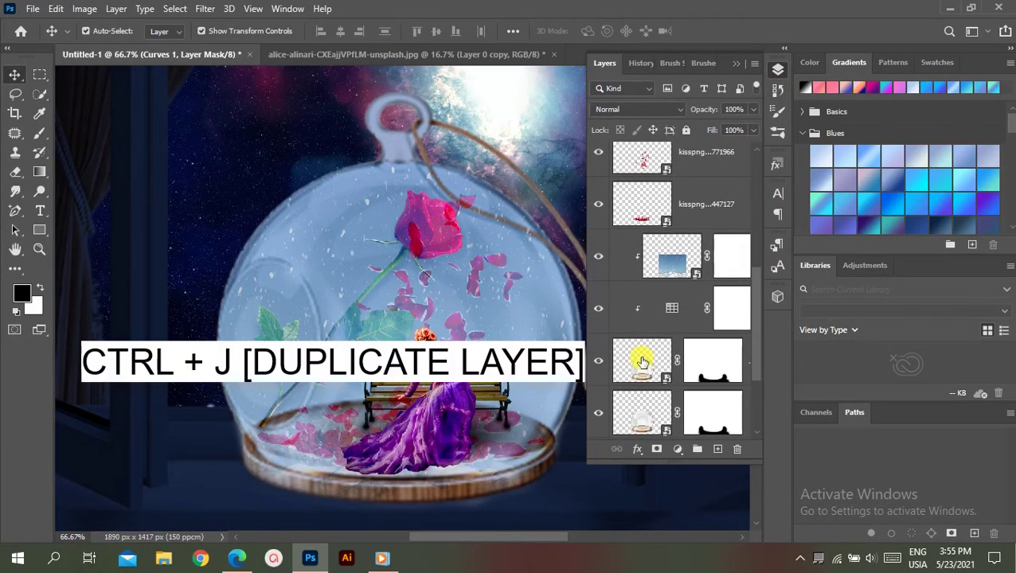
pyautogui.click(642, 363)
pyautogui.hotkey('ctrl', 'j')
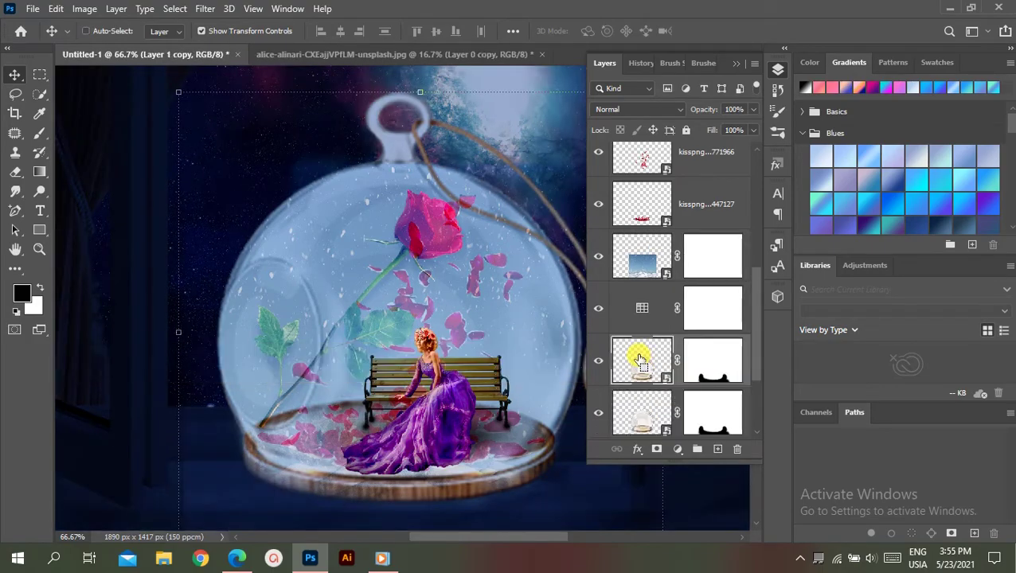
pyautogui.moveTo(637, 368); pyautogui.dragTo(683, 141)
pyautogui.click(663, 110)
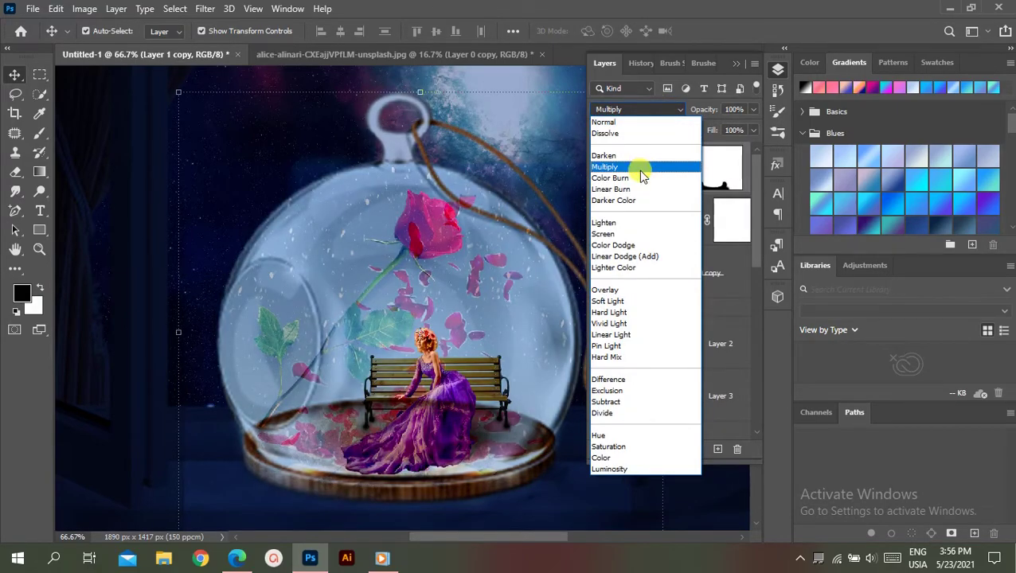
pyautogui.click(639, 170)
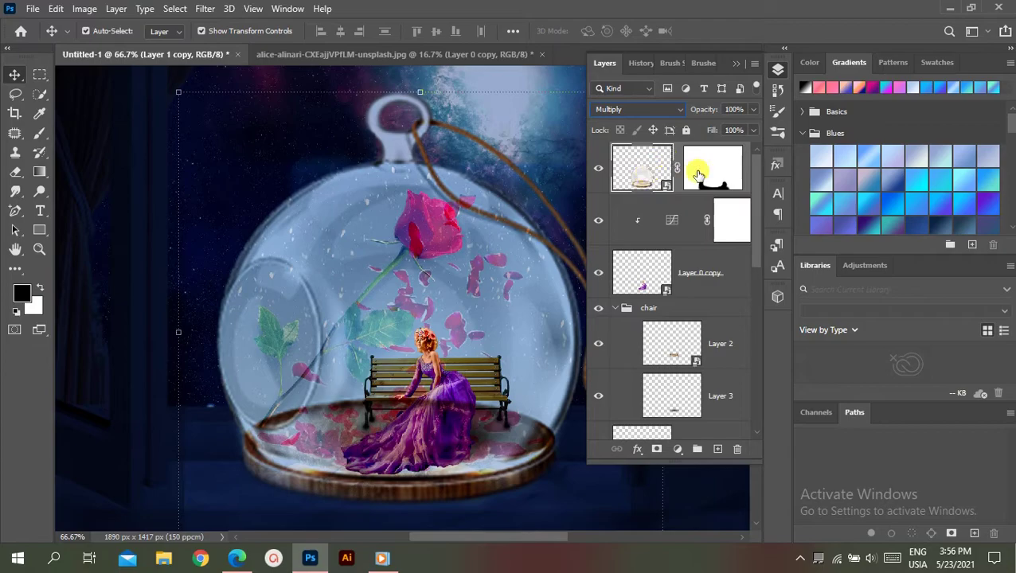
# Set the original globe layer to Color Dodge and target the Multiply copy's mask for brushing.
pyautogui.moveTo(757, 205); pyautogui.dragTo(752, 277)
pyautogui.click(634, 345)
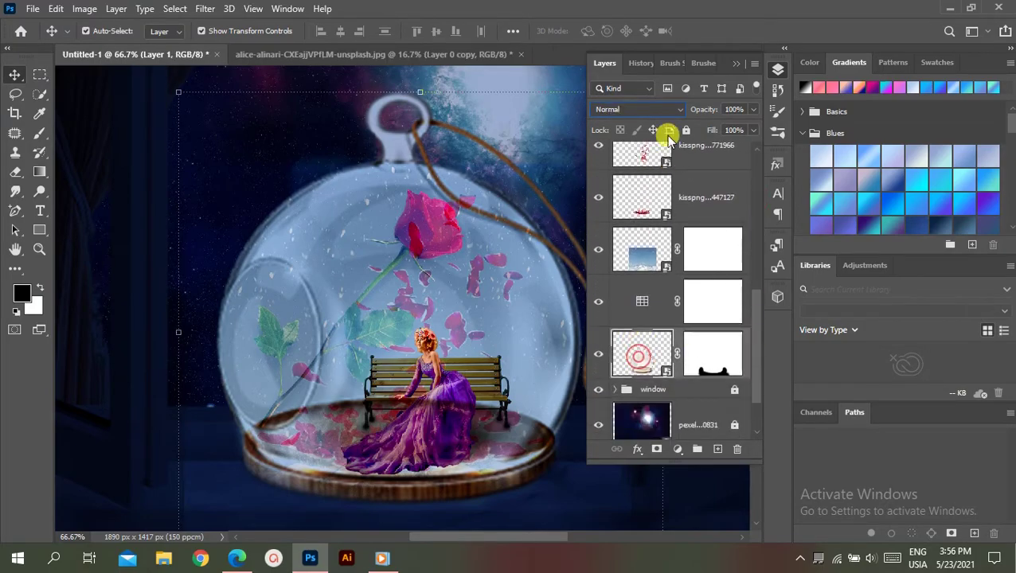
pyautogui.click(670, 109)
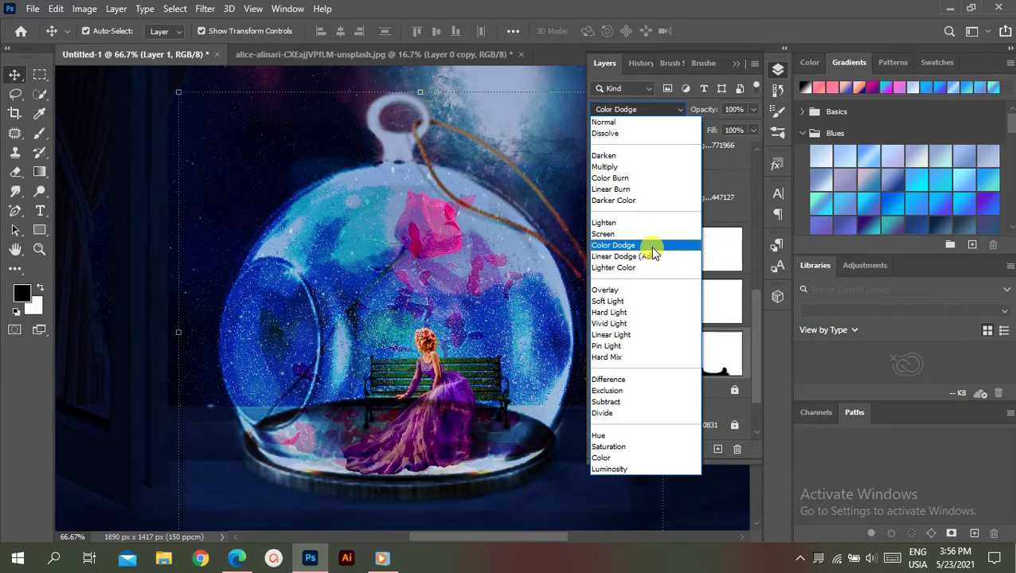
pyautogui.click(652, 247)
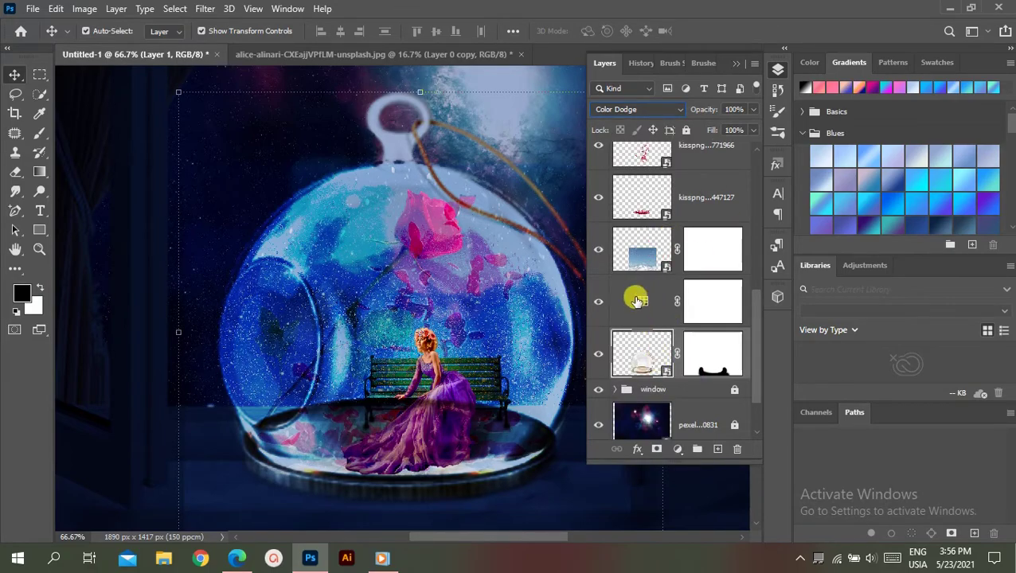
pyautogui.scroll(3, 653, 307)
pyautogui.scroll(2, 673, 315)
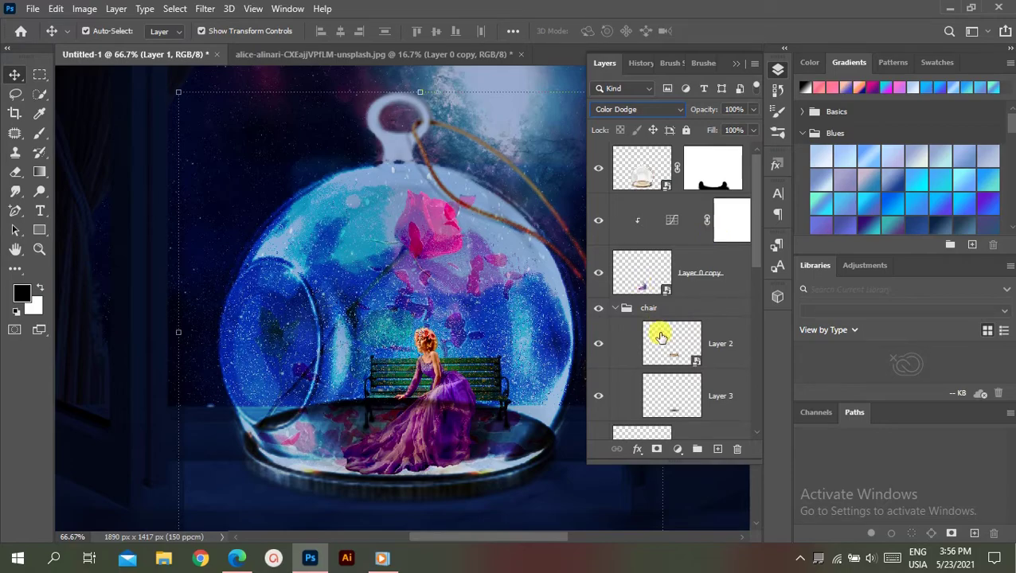
pyautogui.click(642, 279)
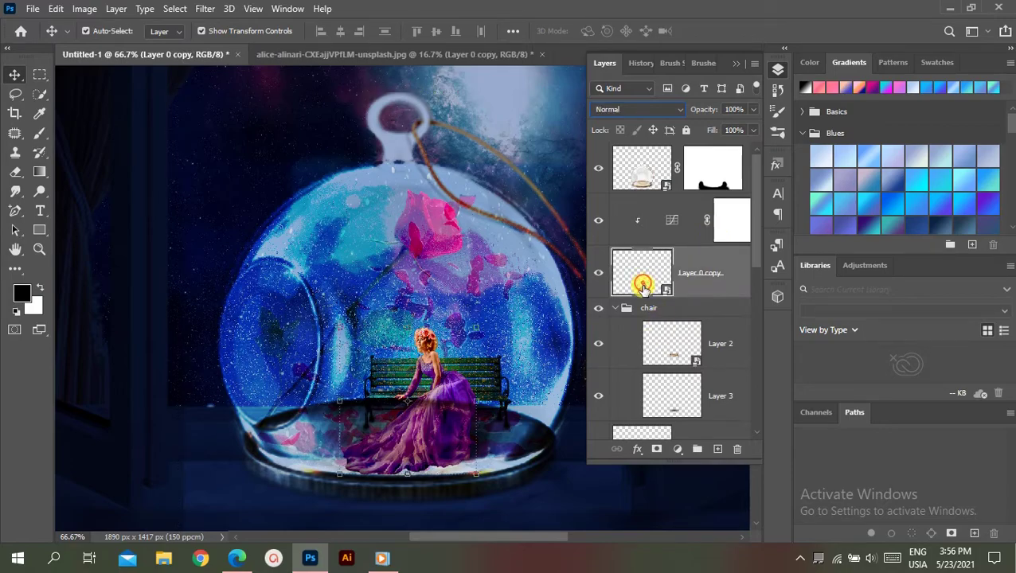
pyautogui.click(716, 179)
pyautogui.click(40, 133)
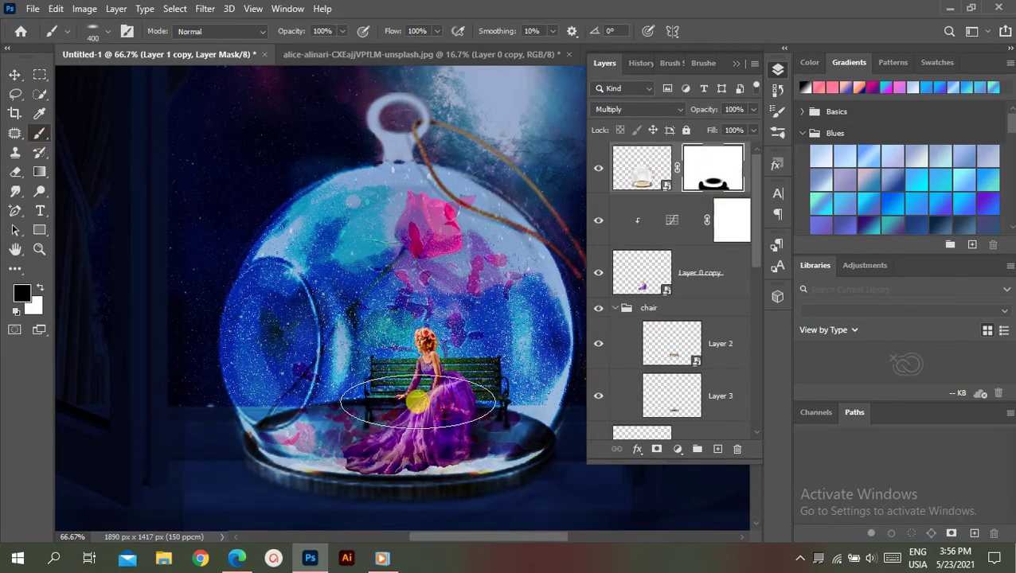
# Hide the globe copy around the bench base and set the bench layer to Linear Burn.
pyautogui.moveTo(374, 408); pyautogui.dragTo(414, 427)
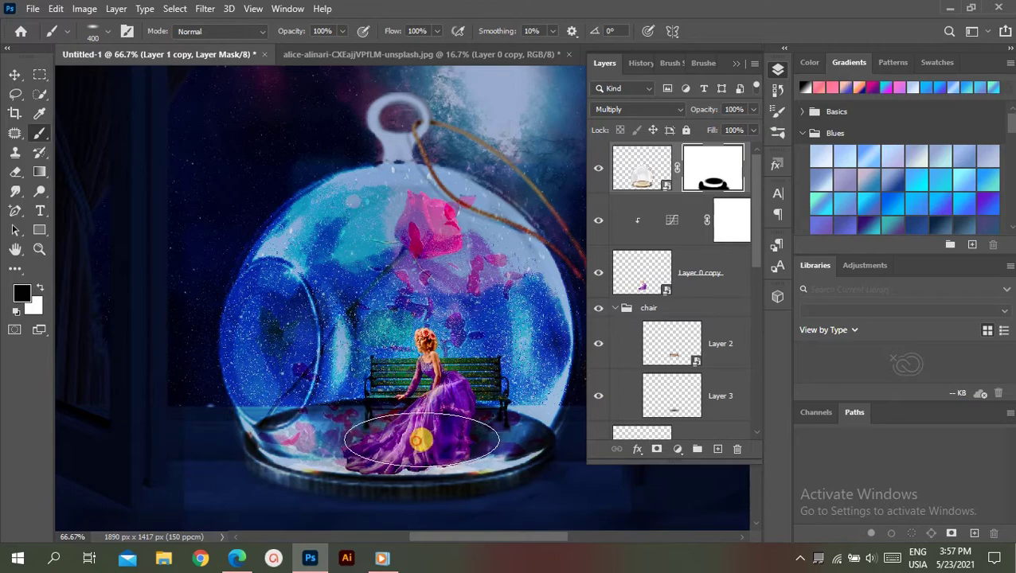
pyautogui.click(710, 272)
pyautogui.click(639, 313)
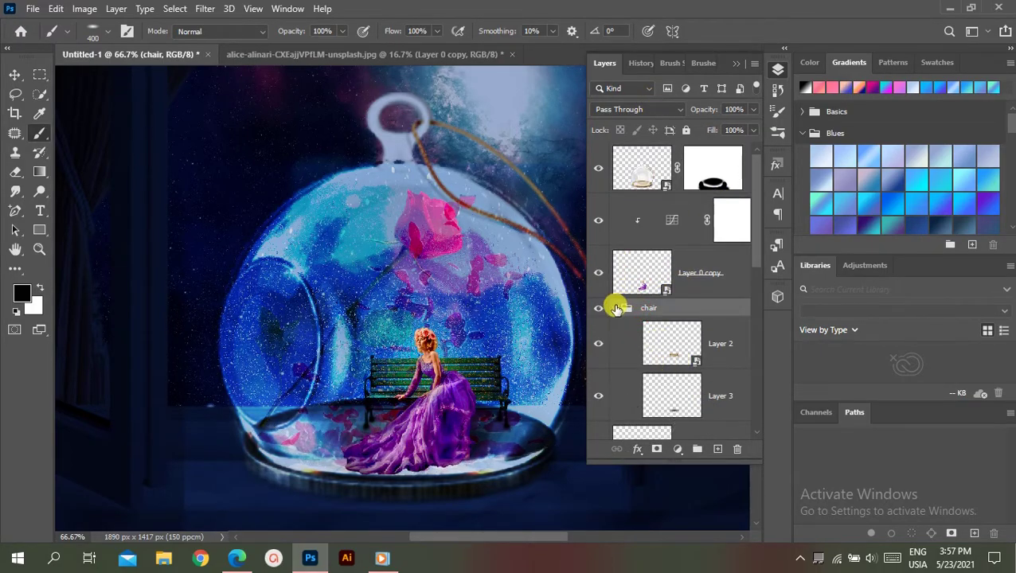
pyautogui.click(616, 308)
pyautogui.click(621, 312)
pyautogui.click(661, 343)
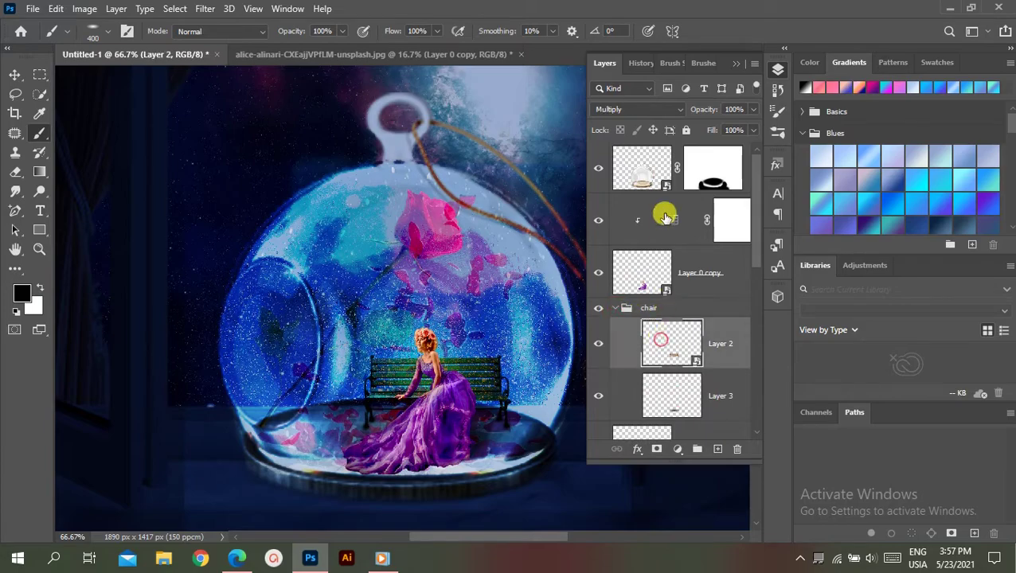
pyautogui.click(661, 109)
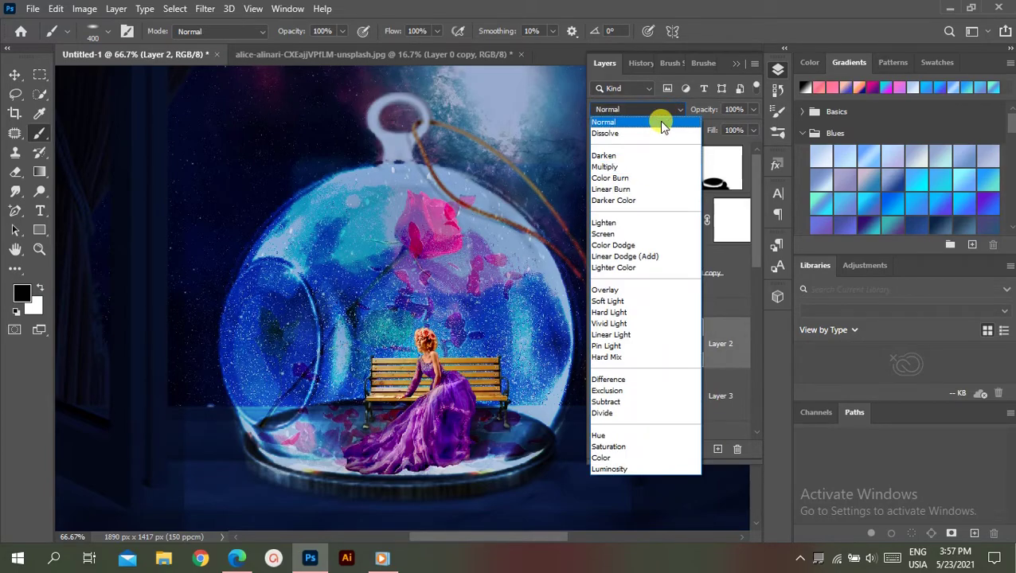
pyautogui.click(652, 190)
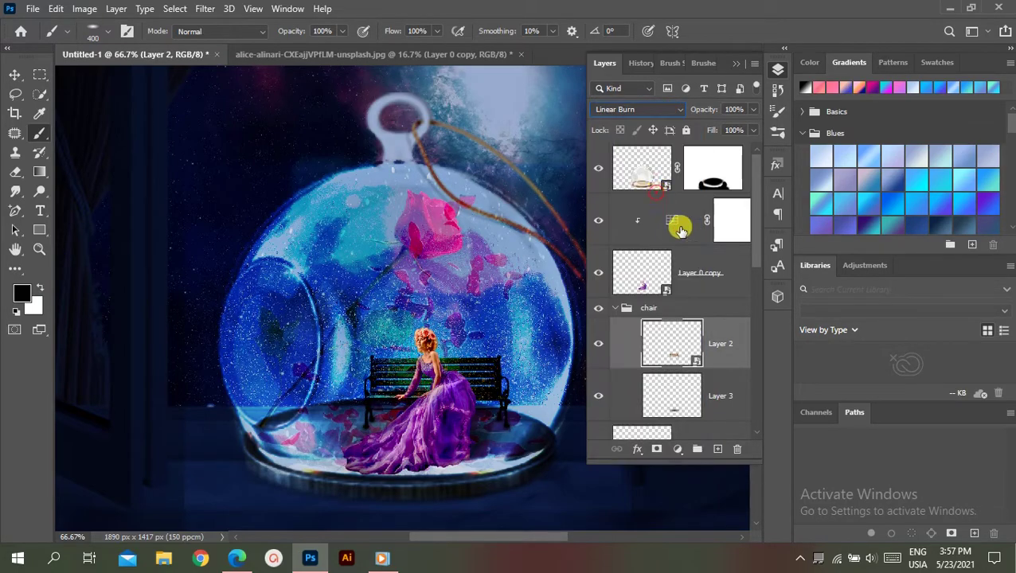
# Set the rose to Vivid Light and the two petal layers to Pin Light and Vivid Light.
pyautogui.scroll(-1, 726, 379)
pyautogui.click(696, 351)
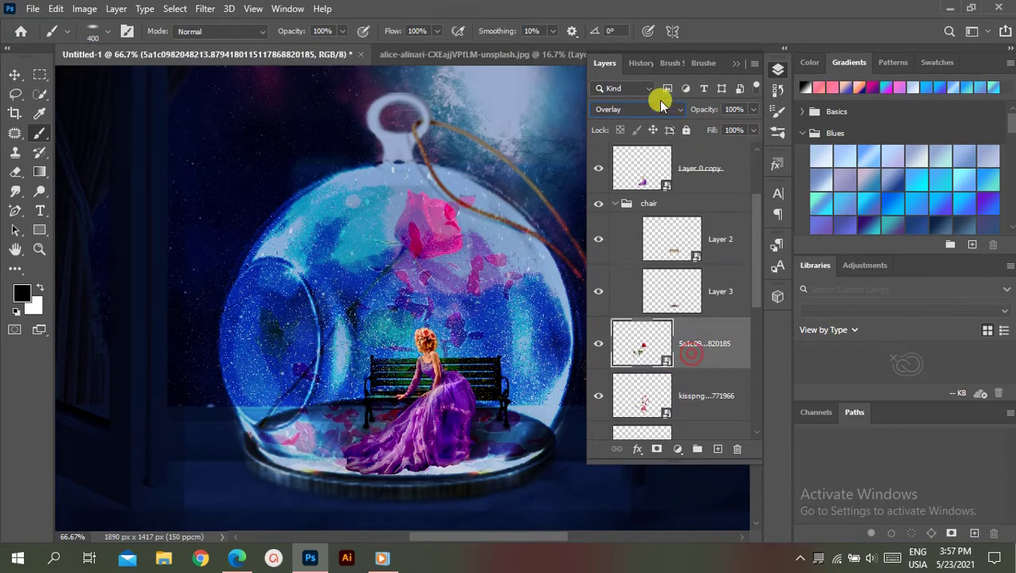
pyautogui.click(657, 109)
pyautogui.click(615, 324)
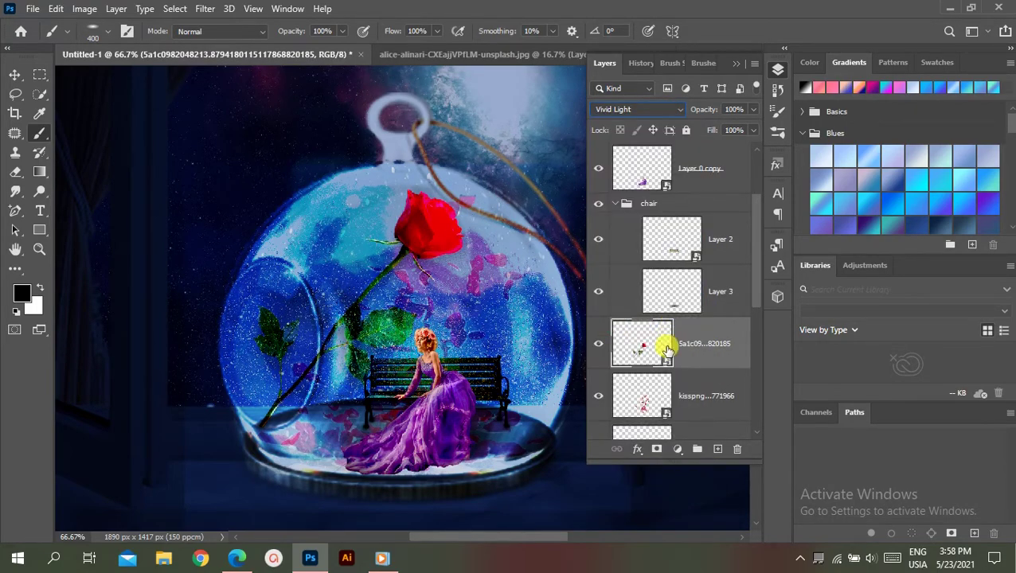
pyautogui.scroll(-1, 668, 348)
pyautogui.click(658, 342)
pyautogui.click(662, 109)
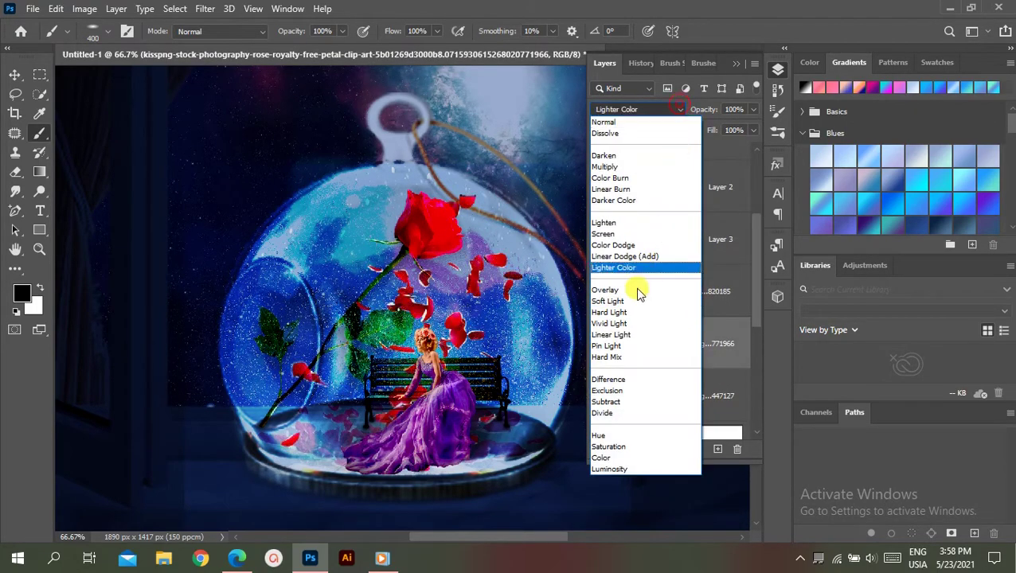
pyautogui.click(635, 345)
pyautogui.scroll(-1, 658, 345)
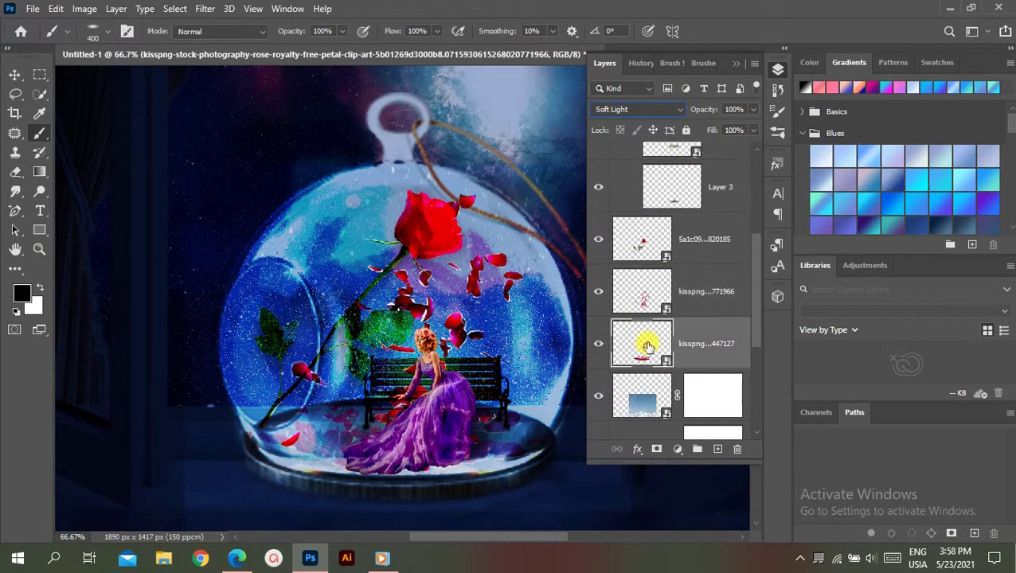
pyautogui.click(665, 109)
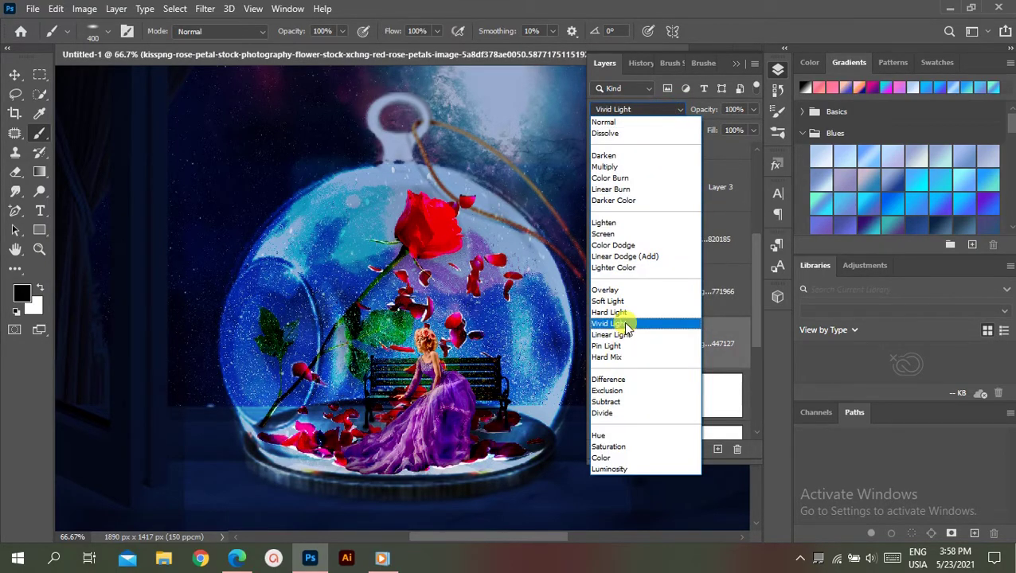
pyautogui.click(626, 325)
pyautogui.scroll(-2, 711, 345)
# Set the snowy landscape layer to Hard Light and target its layer mask.
pyautogui.click(651, 306)
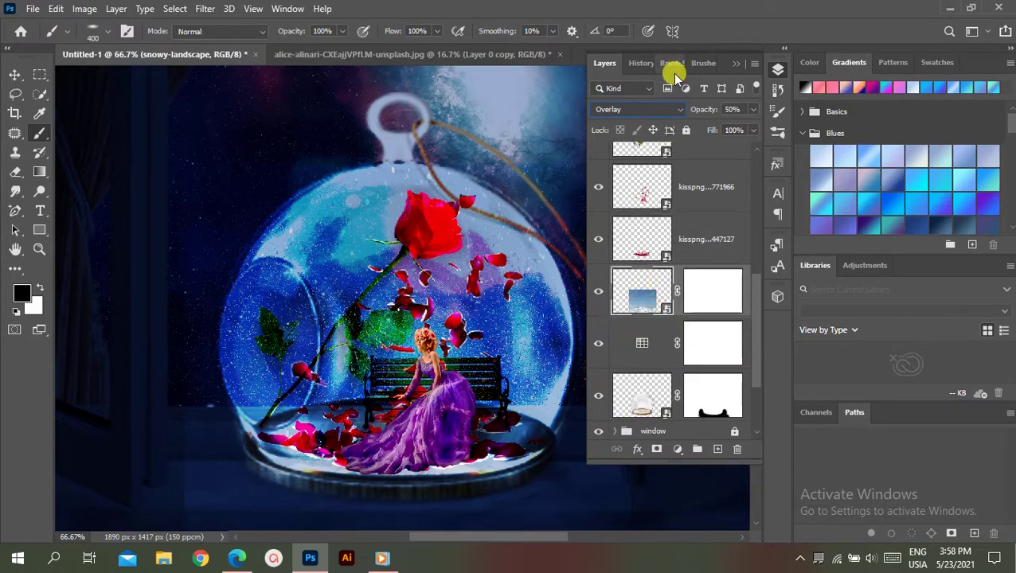
pyautogui.click(661, 109)
pyautogui.click(647, 315)
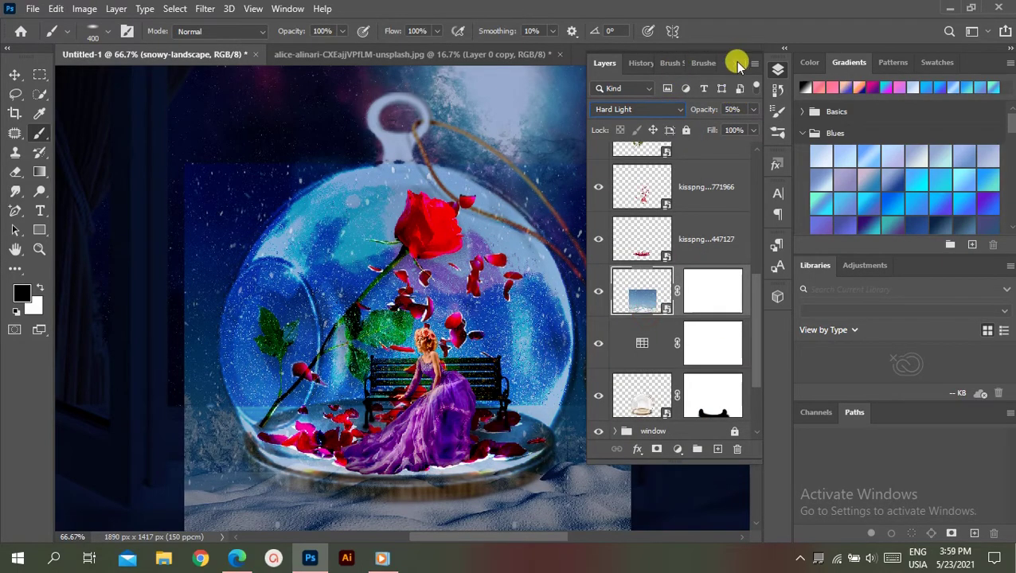
pyautogui.click(713, 291)
pyautogui.click(734, 62)
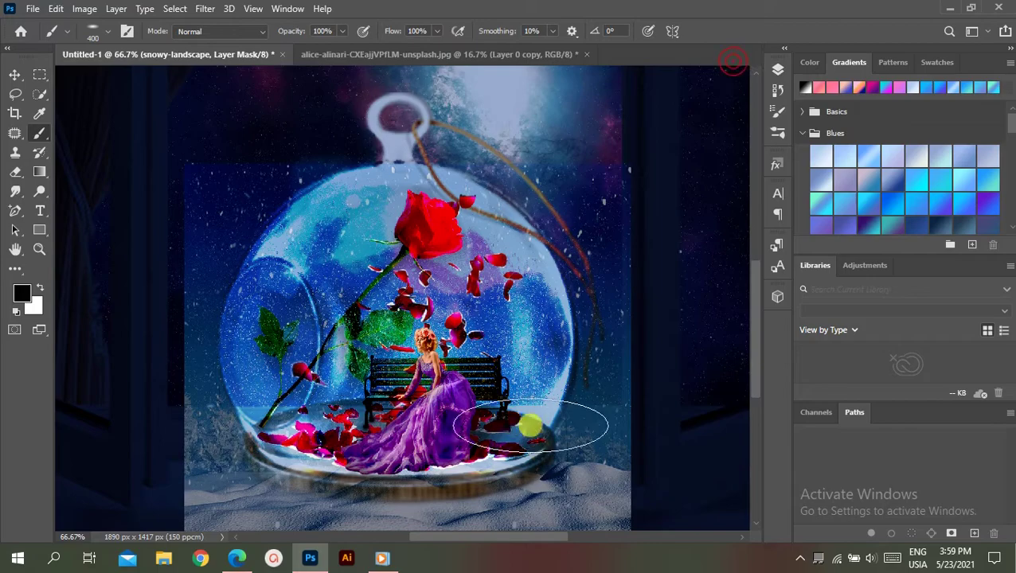
# Paint out the foreground snow and the snow left of the globe with a 400, then 150 px brush.
pyautogui.click(94, 31)
pyautogui.click(97, 33)
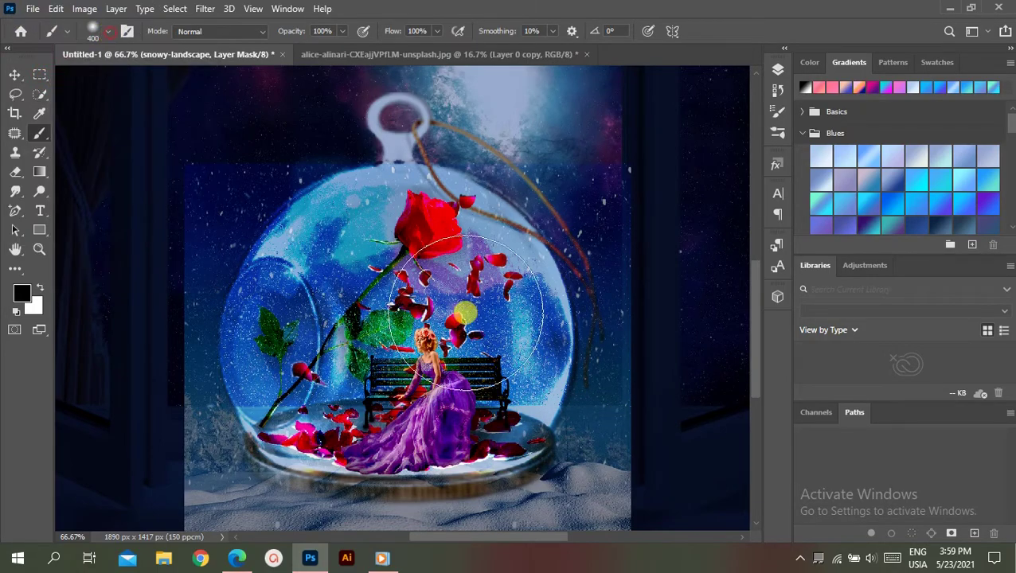
pyautogui.scroll(-3, 623, 403)
pyautogui.scroll(-1, 623, 403)
pyautogui.moveTo(623, 403); pyautogui.dragTo(102, 226)
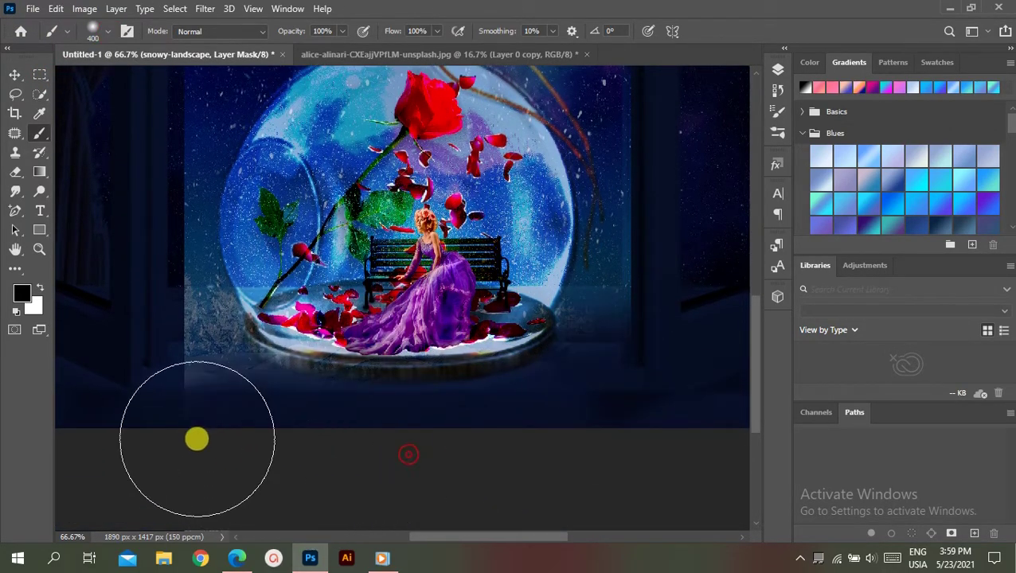
pyautogui.scroll(2, 67, 317)
pyautogui.scroll(1, 120, 278)
pyautogui.press('[')
pyautogui.press('[')
pyautogui.press('[')
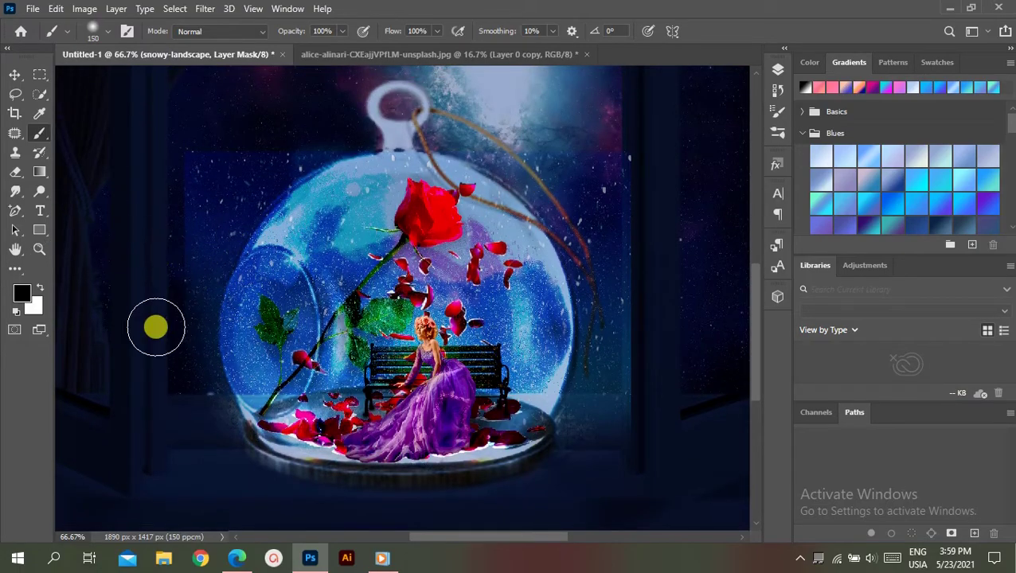
pyautogui.moveTo(184, 397)
pyautogui.mouseDown()
pyautogui.moveTo(217, 143)
pyautogui.moveTo(245, 165)
pyautogui.moveTo(311, 131)
pyautogui.moveTo(165, 222)
pyautogui.moveTo(188, 215)
pyautogui.mouseUp()
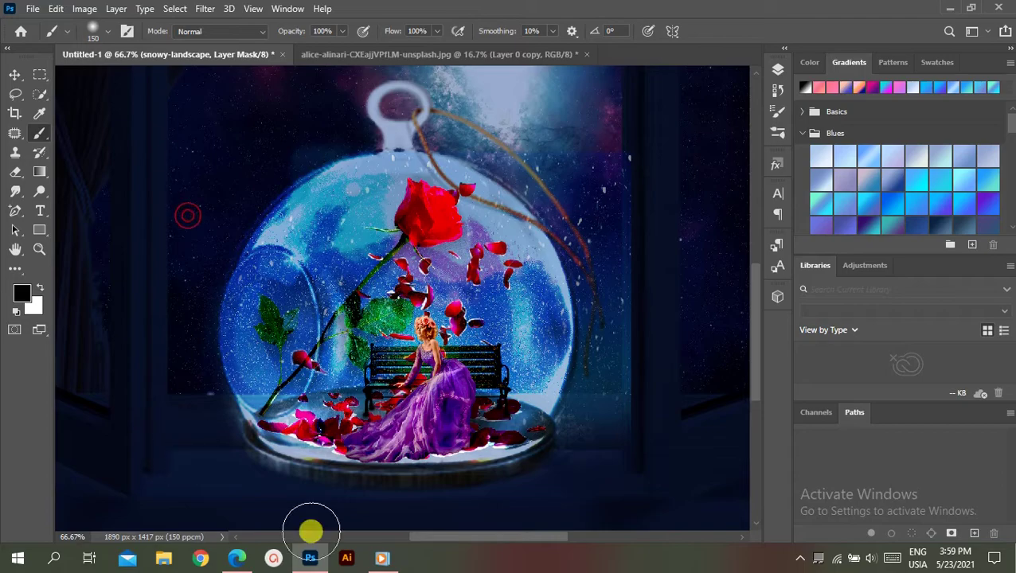
pyautogui.moveTo(587, 485)
pyautogui.mouseDown()
pyautogui.moveTo(645, 375)
pyautogui.moveTo(624, 175)
pyautogui.moveTo(588, 430)
pyautogui.moveTo(632, 350)
pyautogui.moveTo(567, 171)
pyautogui.moveTo(590, 213)
pyautogui.moveTo(490, 136)
pyautogui.mouseUp()
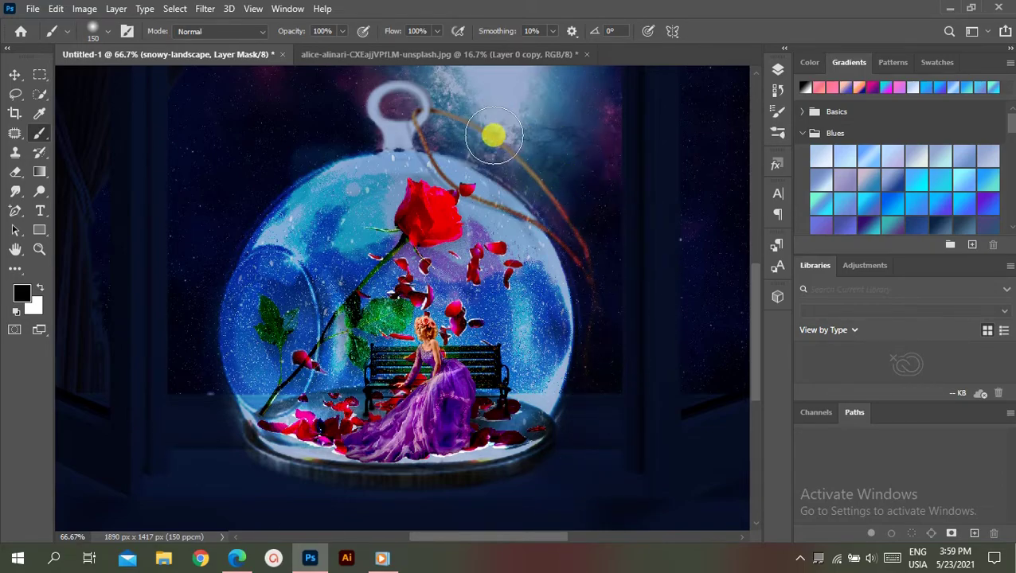
# Set the snowy landscape layer's blend mode to Linear Dodge (Add).
pyautogui.click(778, 70)
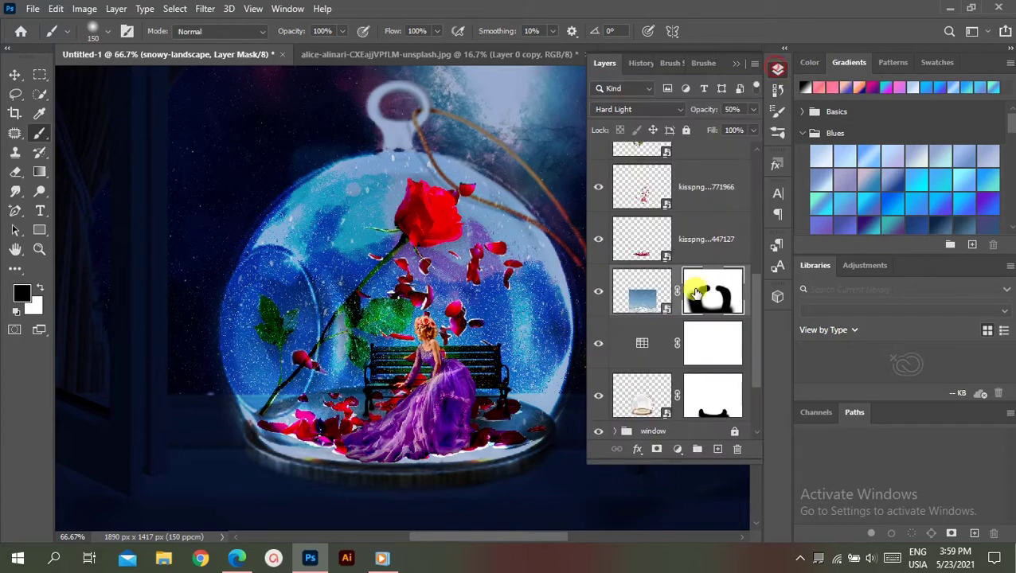
pyautogui.click(647, 303)
pyautogui.click(671, 109)
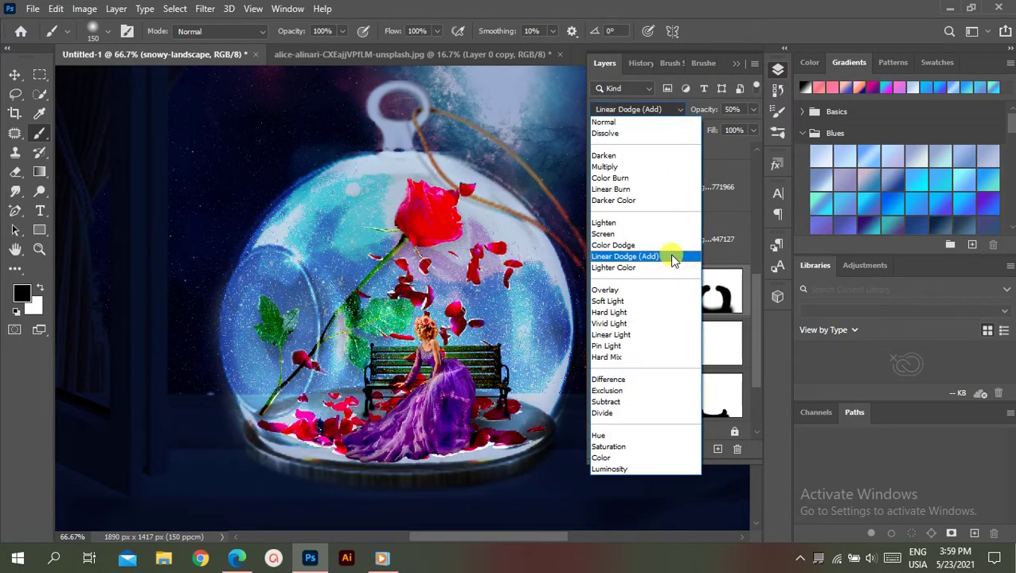
pyautogui.click(629, 257)
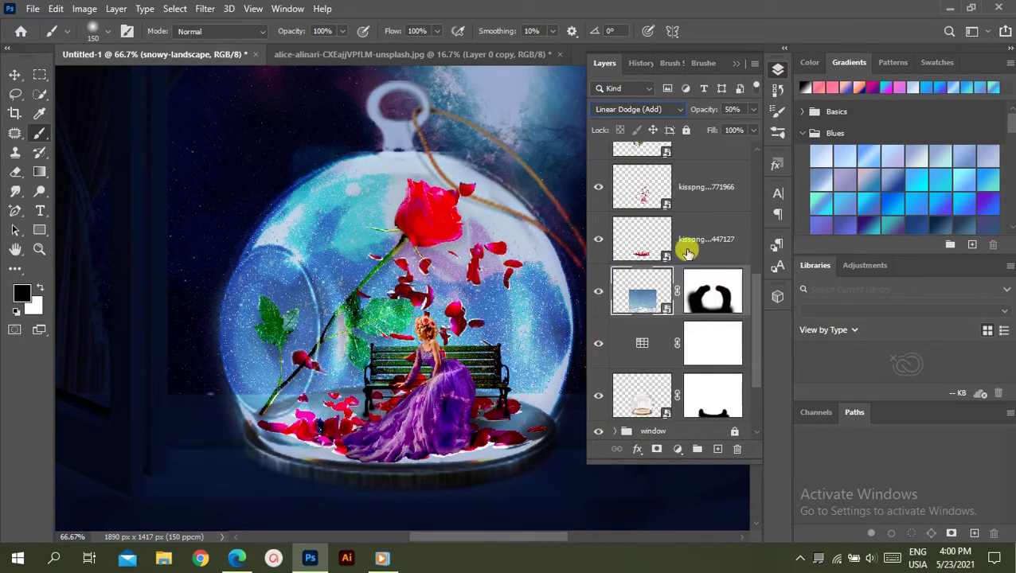
# Set the glass globe layer (Layer 1 copy) to Linear Burn, then target the snowy landscape's mask.
pyautogui.click(716, 248)
pyautogui.scroll(-2, 709, 263)
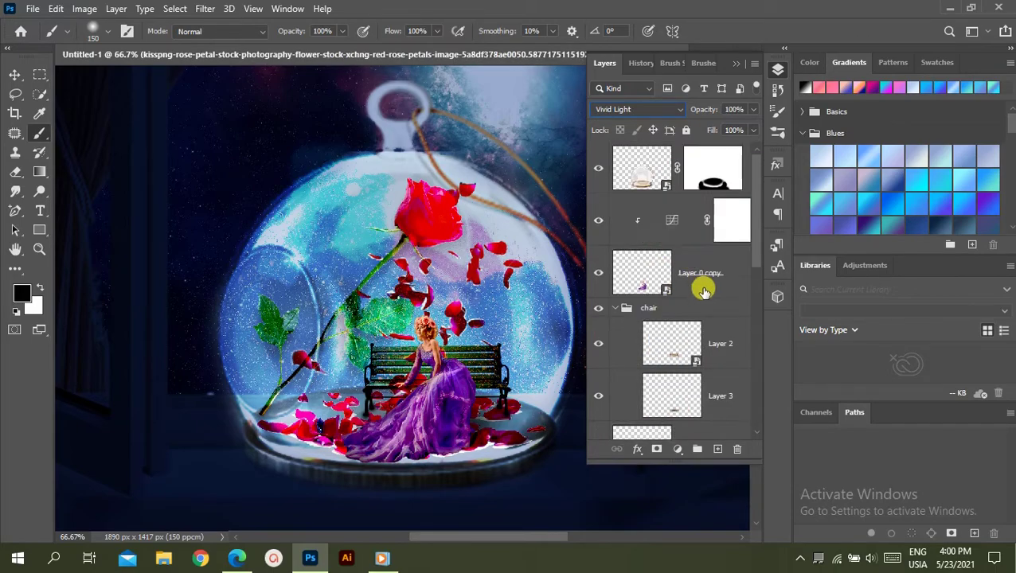
pyautogui.click(661, 167)
pyautogui.click(658, 109)
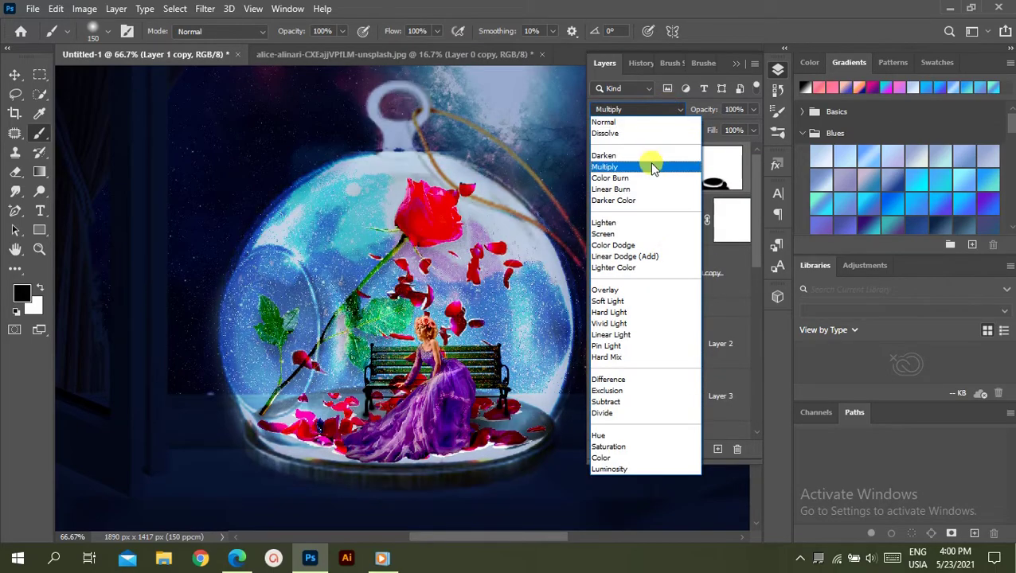
pyautogui.click(620, 192)
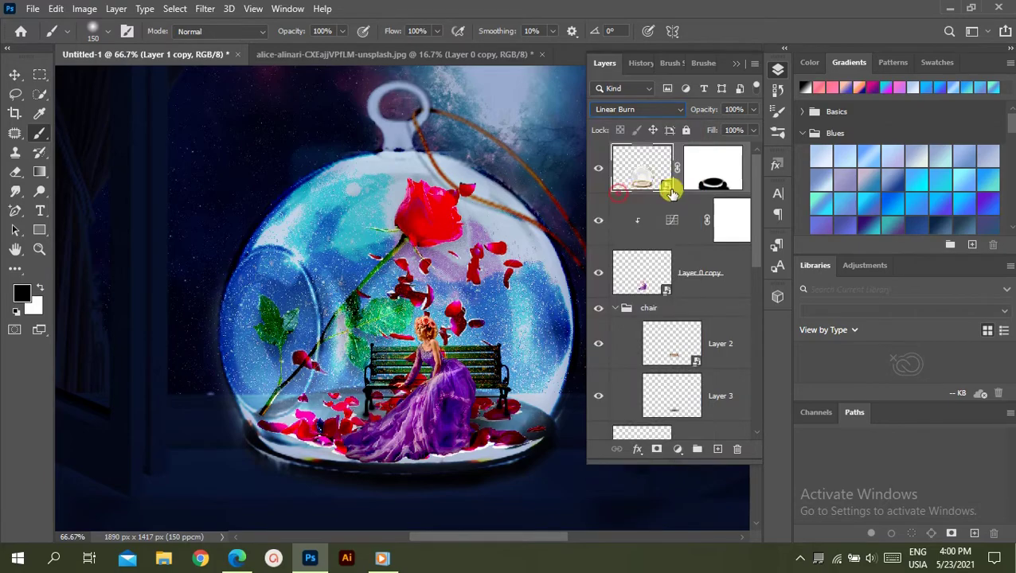
pyautogui.click(711, 173)
pyautogui.scroll(-3, 720, 301)
pyautogui.scroll(-1, 719, 300)
pyautogui.click(715, 295)
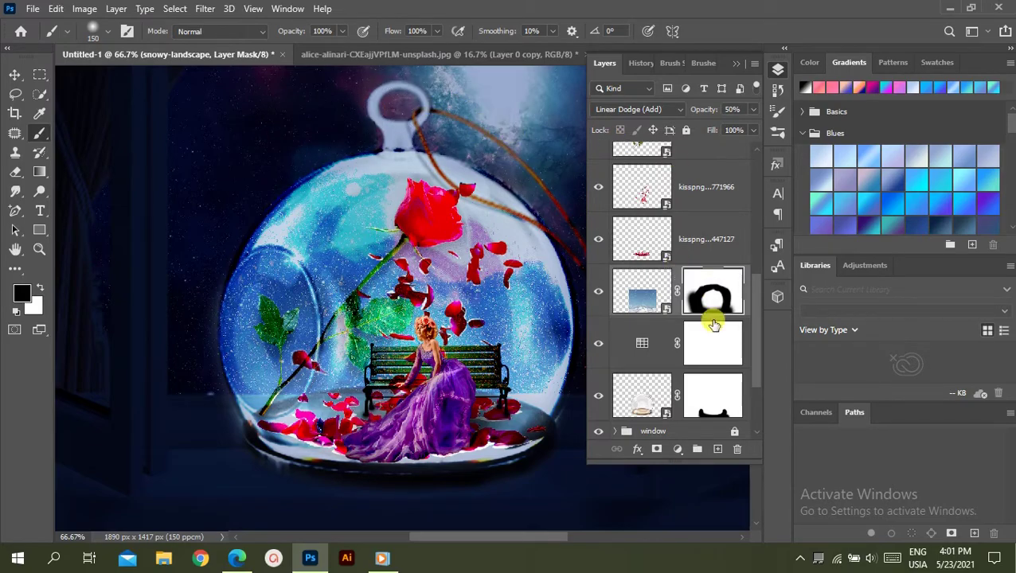
pyautogui.moveTo(762, 312)
pyautogui.mouseDown()
pyautogui.moveTo(745, 362)
pyautogui.moveTo(745, 336)
pyautogui.mouseUp()
# Switch to the Move tool, zoom out to the whole composite, and browse the layers from the starry background.
pyautogui.click(737, 50)
pyautogui.press('v')
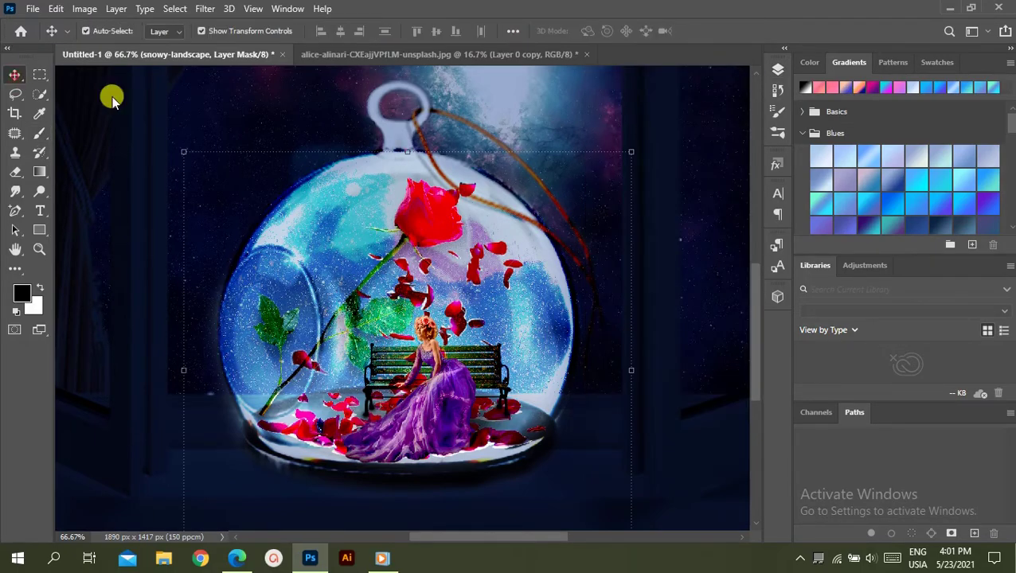
pyautogui.hotkey('ctrl', '-')
pyautogui.hotkey('ctrl', '-')
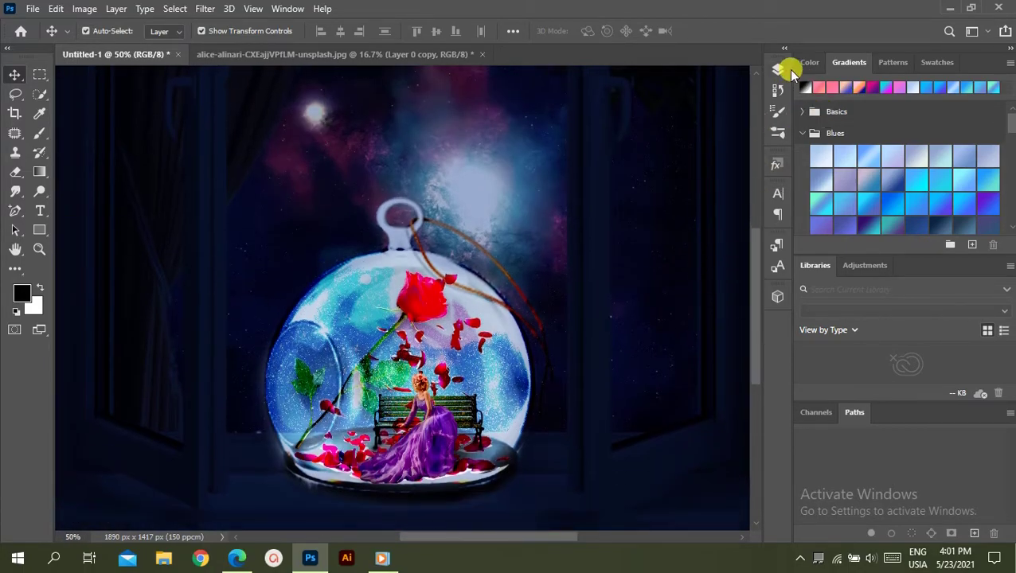
pyautogui.click(781, 68)
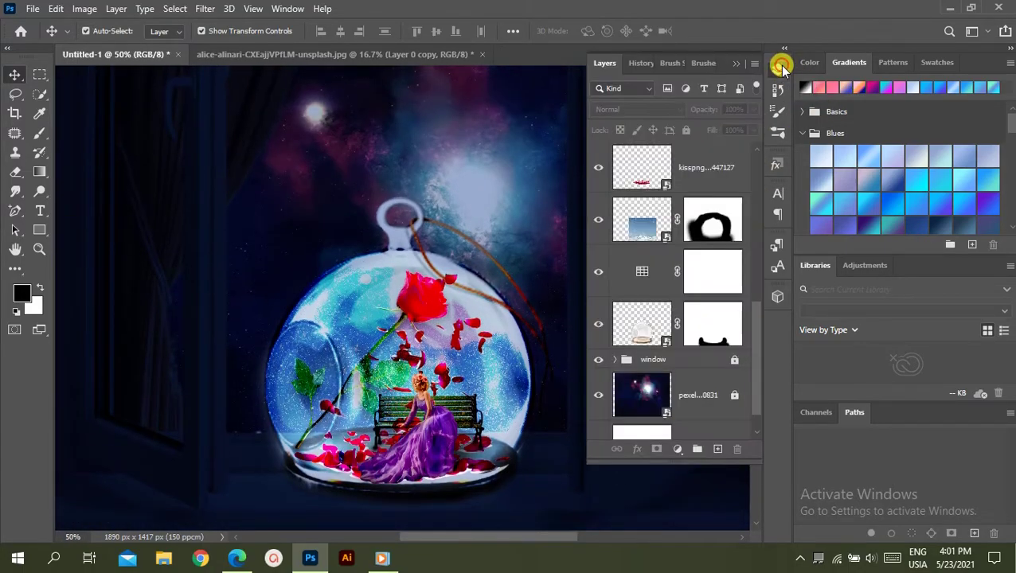
pyautogui.click(685, 398)
pyautogui.scroll(3, 741, 342)
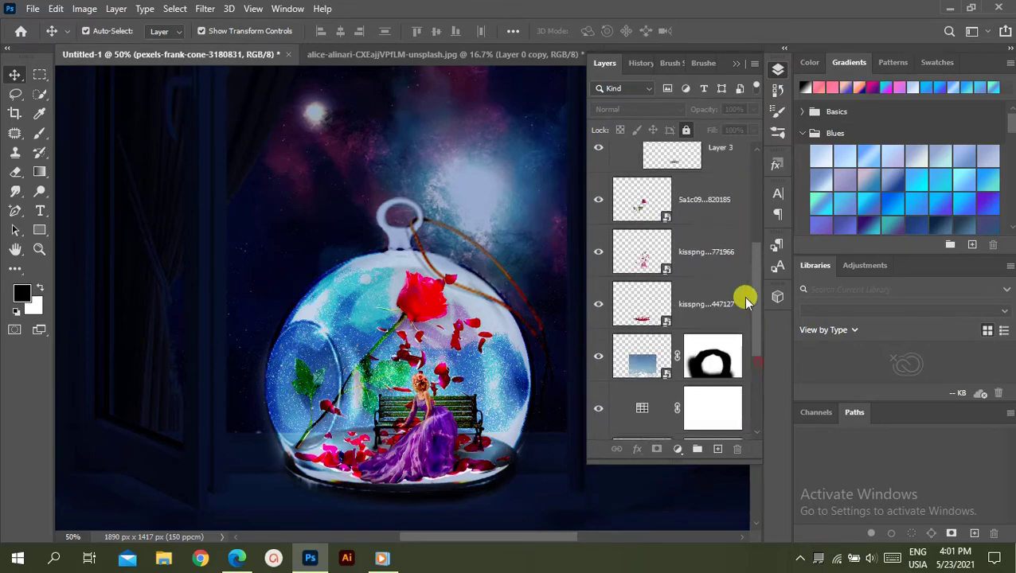
pyautogui.scroll(3, 745, 255)
pyautogui.scroll(-2, 741, 223)
pyautogui.scroll(-2, 742, 271)
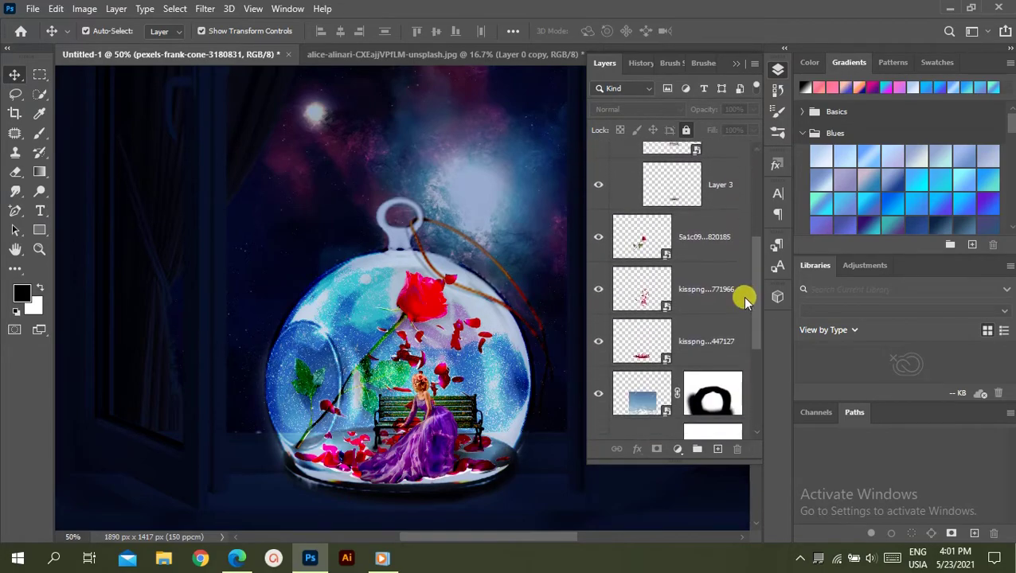
pyautogui.scroll(-2, 746, 306)
pyautogui.scroll(-2, 748, 334)
# Turn on the Moonlight.3DL Color Lookup layer and clip it to the layer below.
pyautogui.click(600, 296)
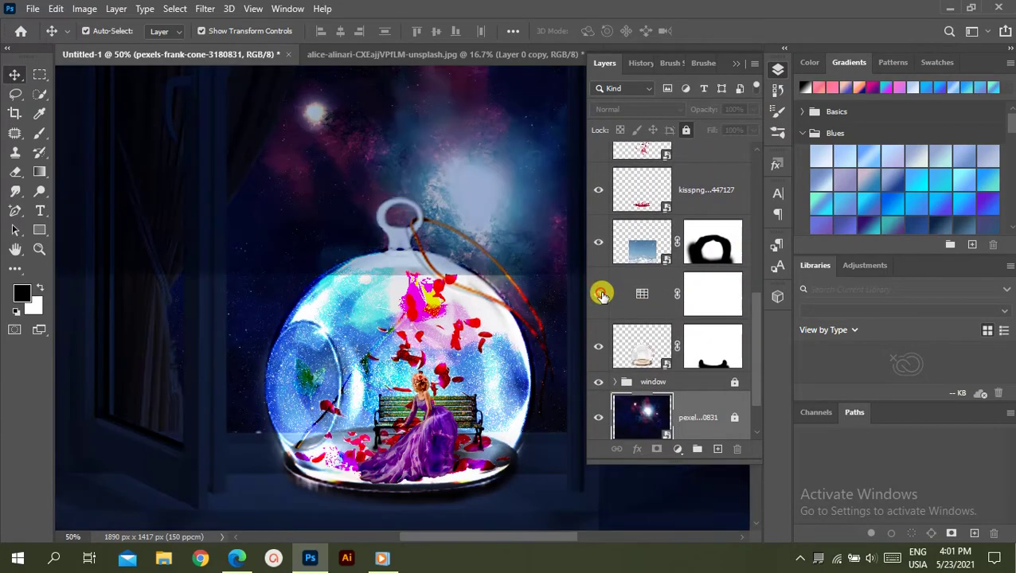
pyautogui.doubleClick(643, 297)
pyautogui.click(780, 497)
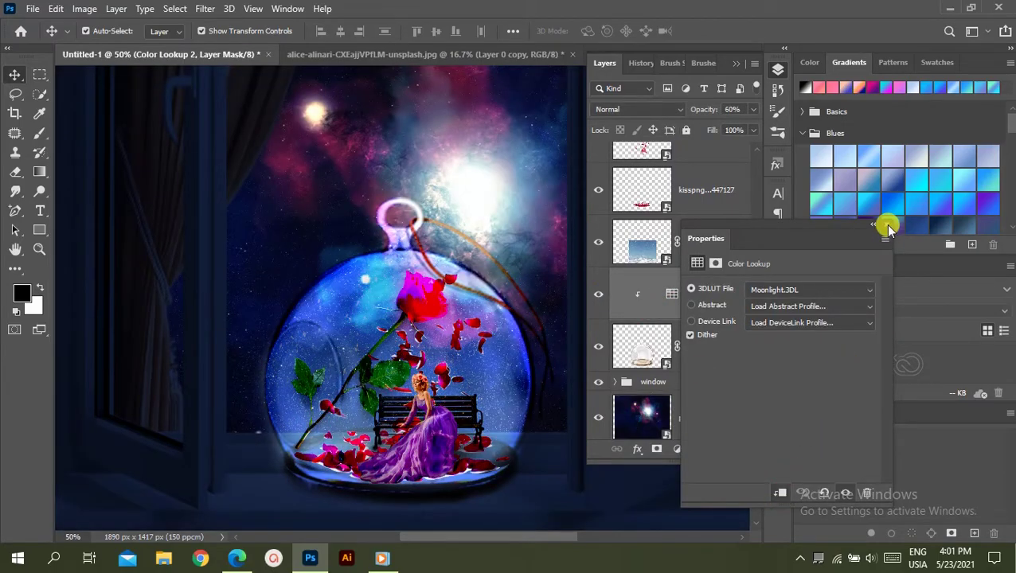
pyautogui.click(886, 226)
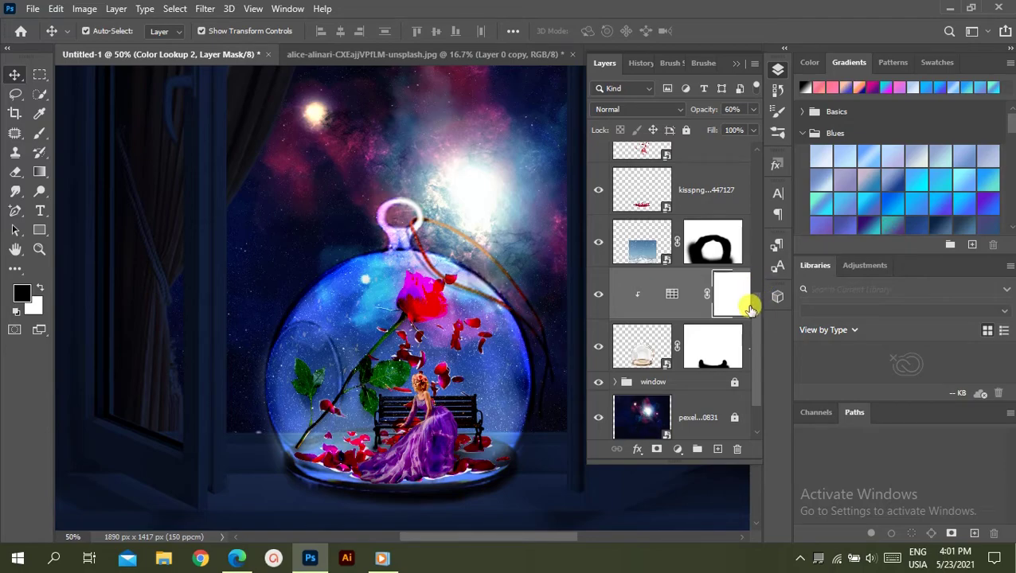
pyautogui.scroll(-2, 758, 350)
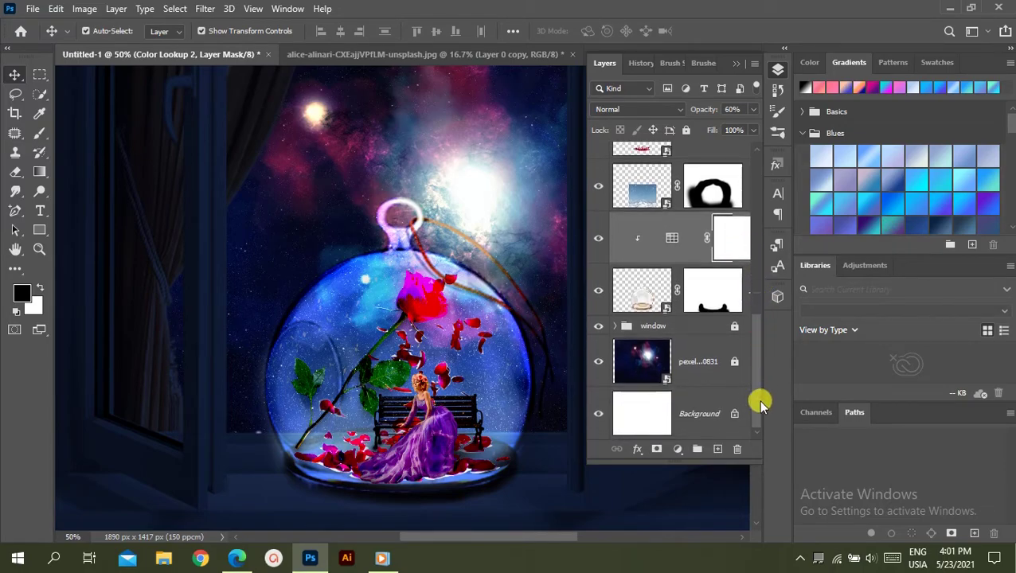
# Nudge the rose down, tilt it about -2.9°, and blend it with Pin Light.
pyautogui.click(412, 305)
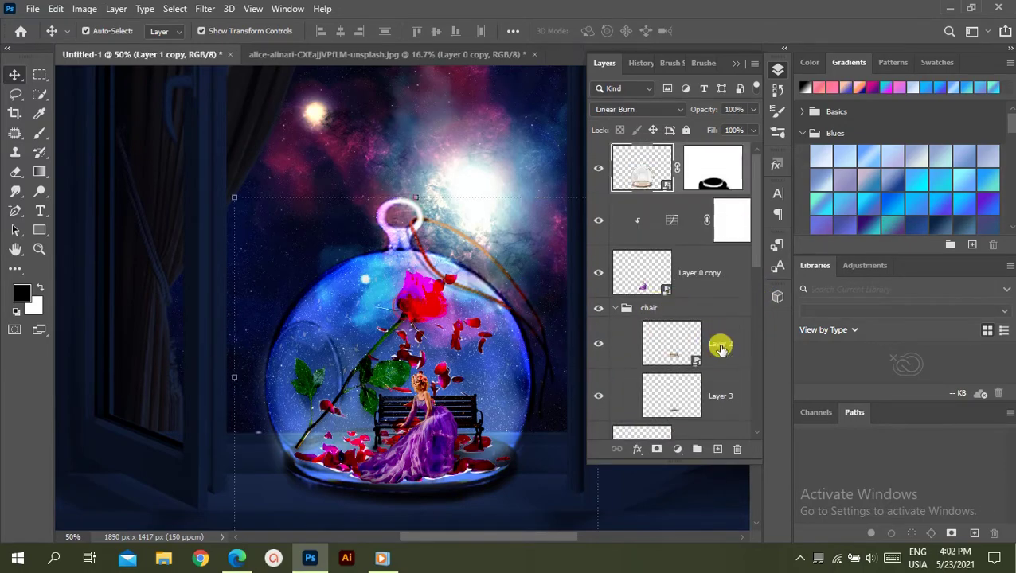
pyautogui.scroll(-4, 713, 334)
pyautogui.click(690, 295)
pyautogui.hotkey('shift', 'Down')
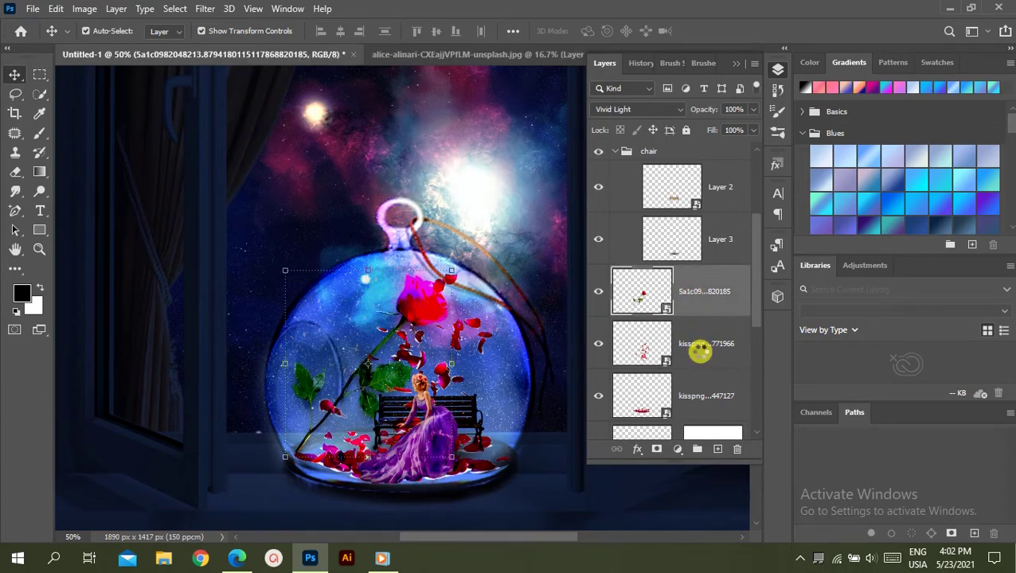
pyautogui.hotkey('shift', 'Down')
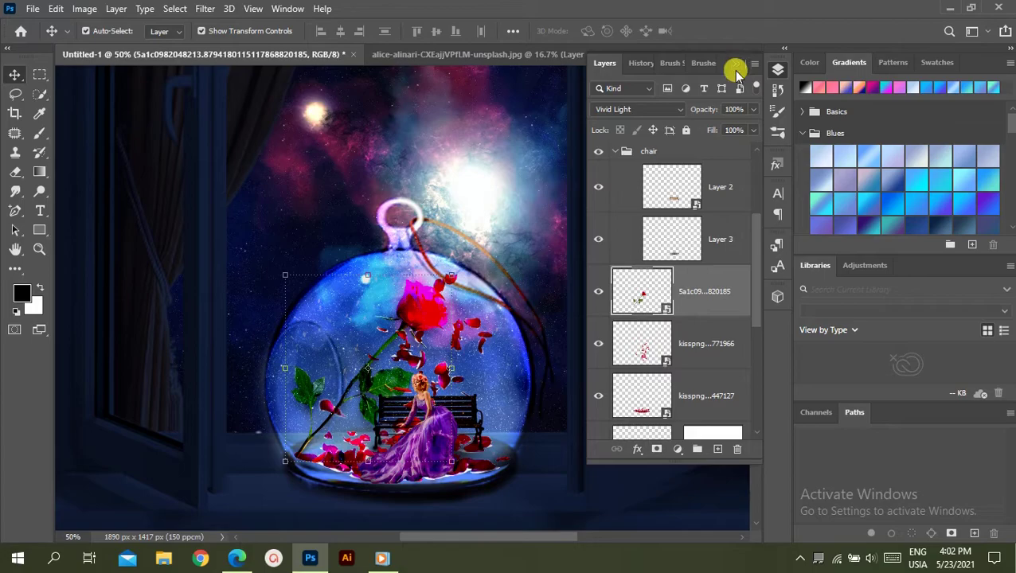
pyautogui.moveTo(465, 276); pyautogui.dragTo(461, 281)
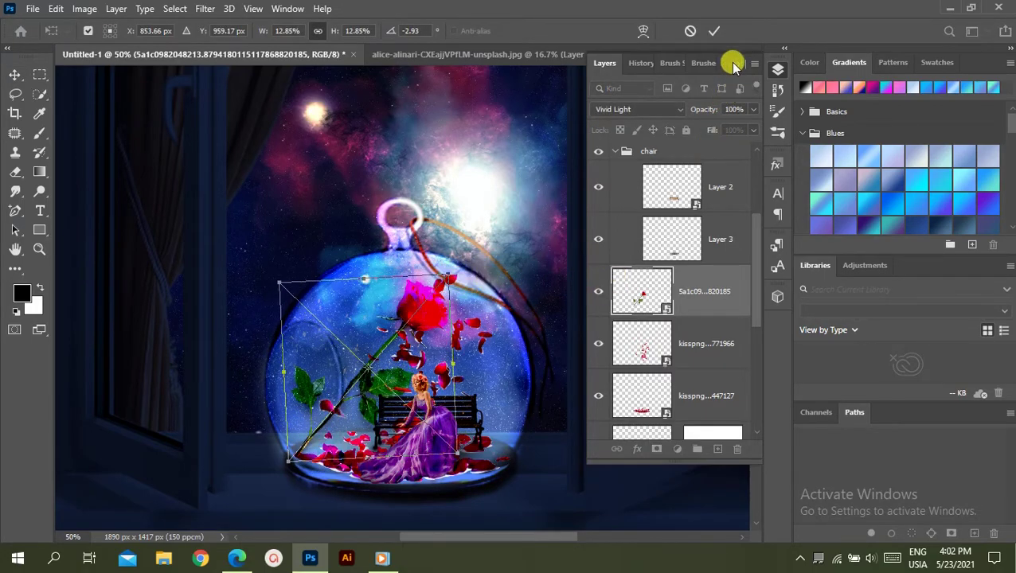
pyautogui.click(678, 110)
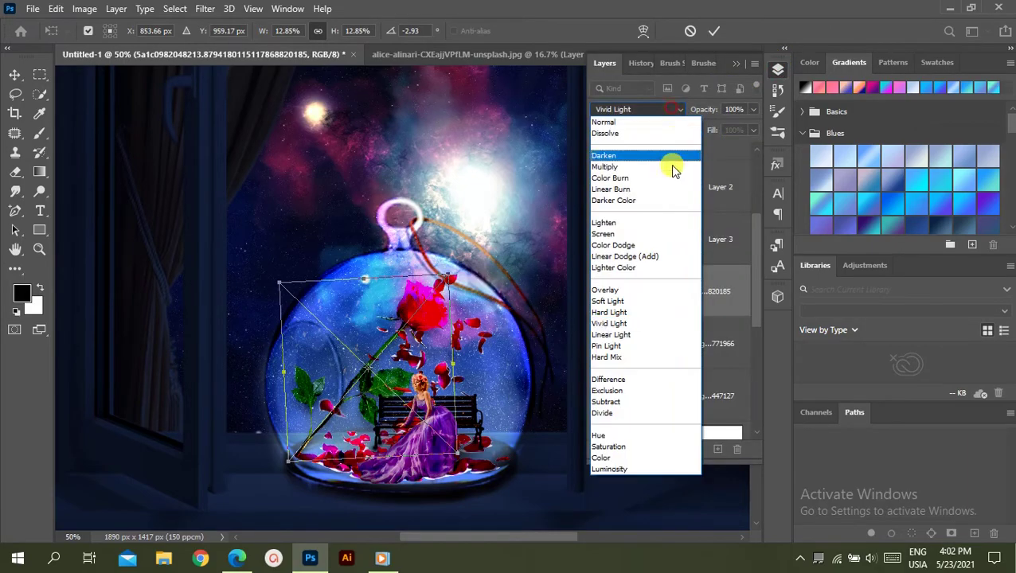
pyautogui.click(630, 347)
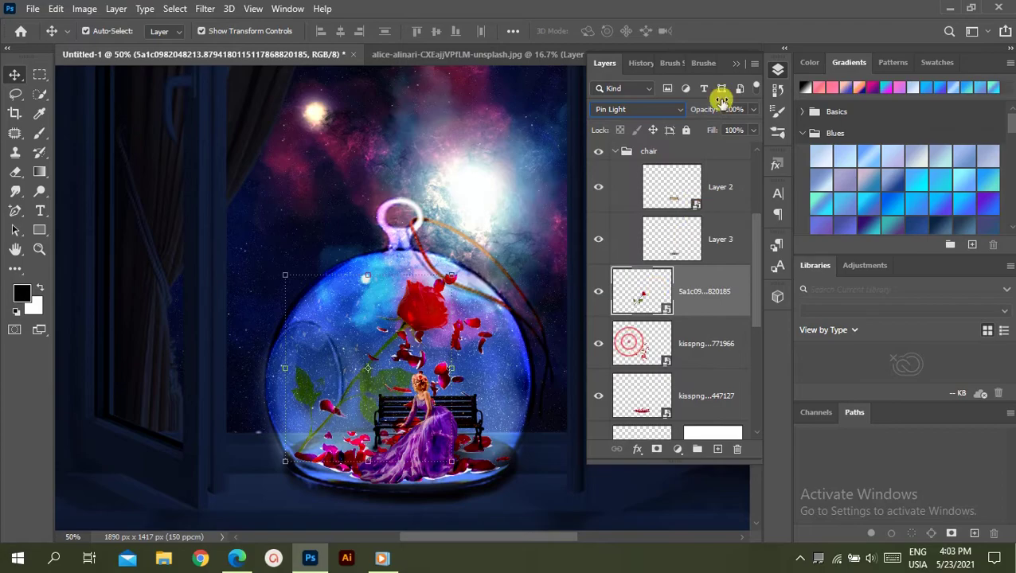
pyautogui.click(735, 63)
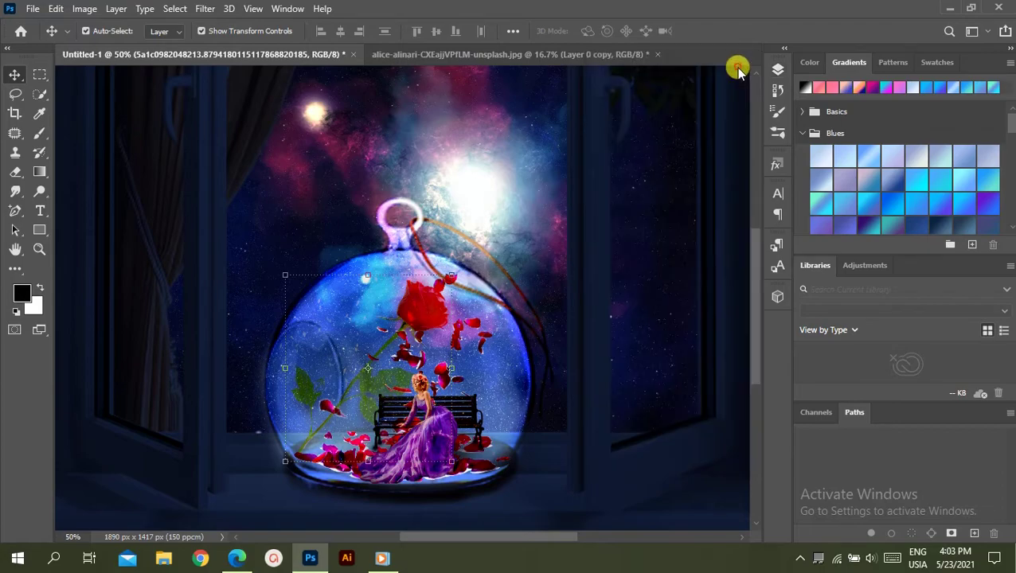
# Zoom in on the woman on the bench, zoom back out, and select Layer 1 copy.
pyautogui.click(781, 69)
pyautogui.moveTo(753, 284); pyautogui.dragTo(779, 141)
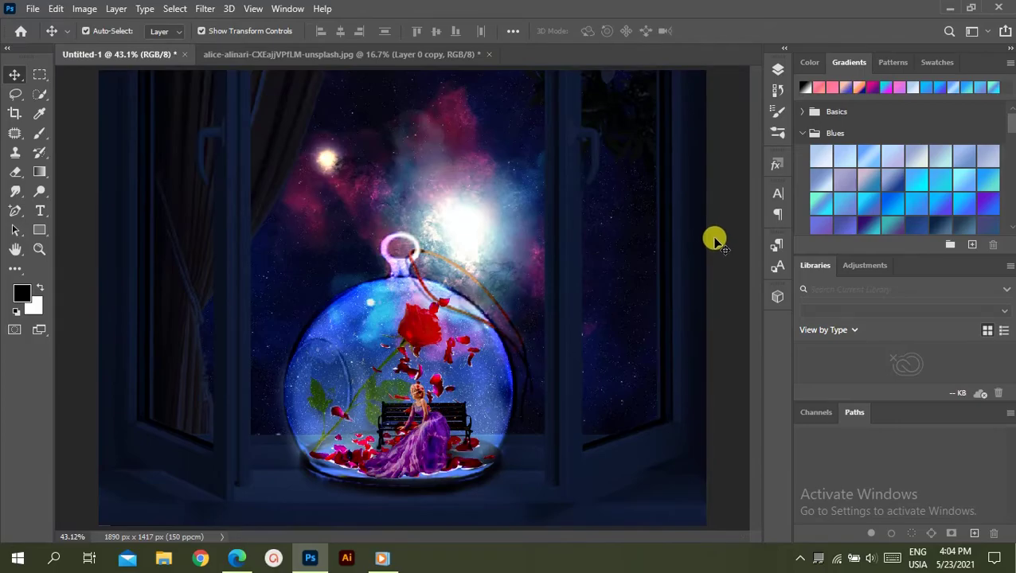
pyautogui.hotkey('ctrl', '+')
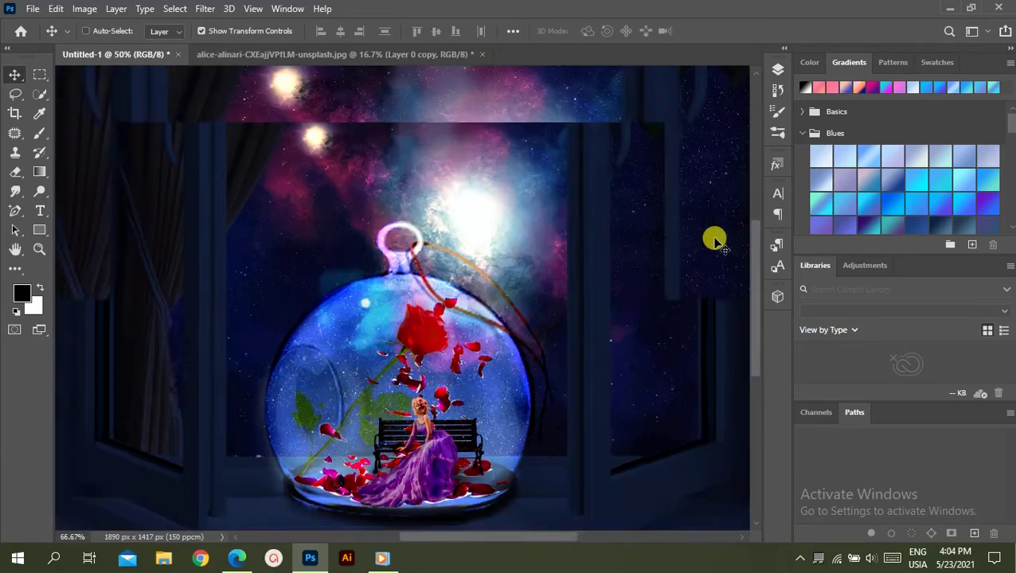
pyautogui.hotkey('ctrl', '+')
pyautogui.hotkey('ctrl', '+')
pyautogui.hotkey('ctrl', '+')
pyautogui.moveTo(755, 306); pyautogui.dragTo(763, 372)
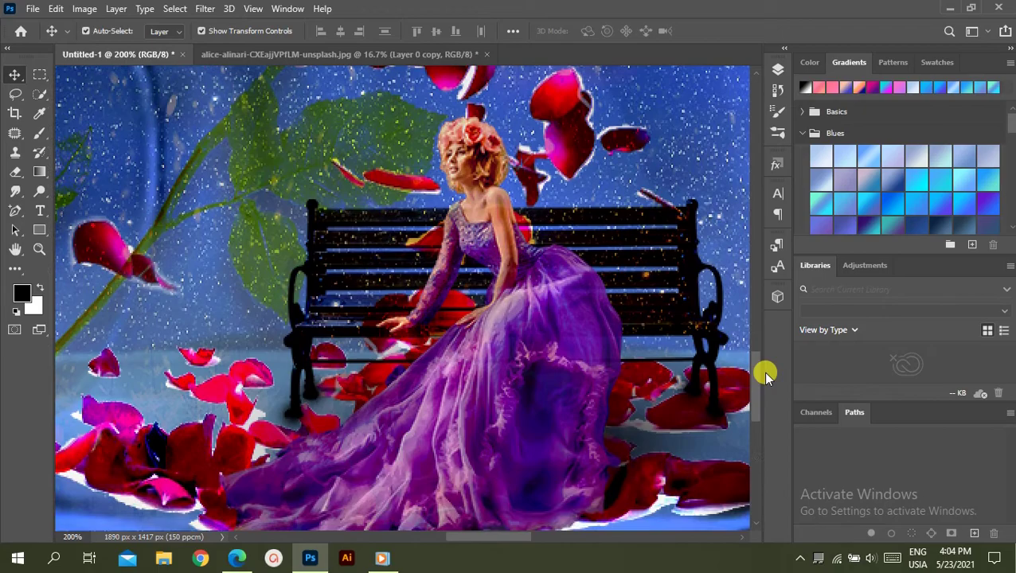
pyautogui.hotkey('ctrl', '-')
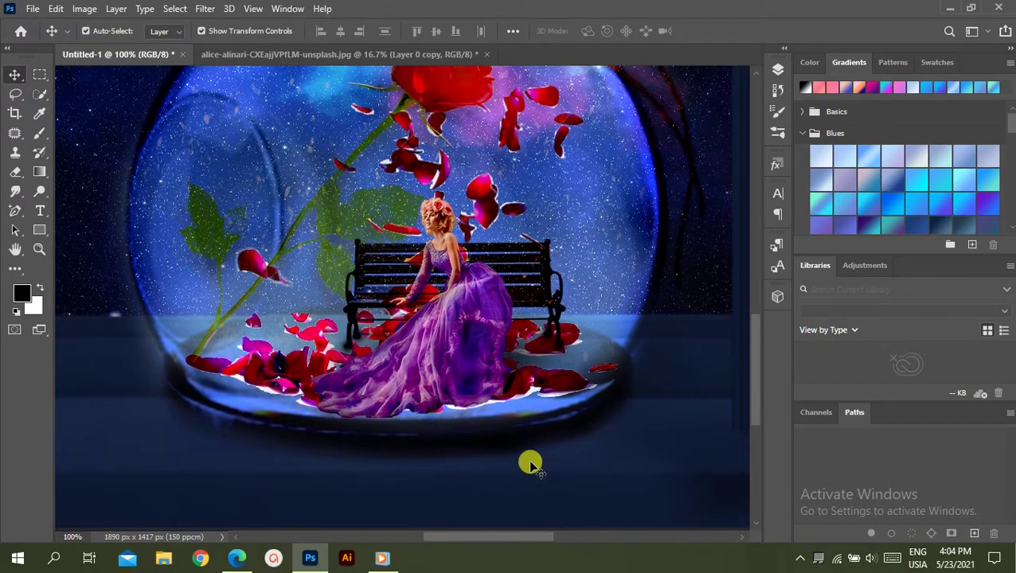
pyautogui.click(777, 69)
pyautogui.click(641, 169)
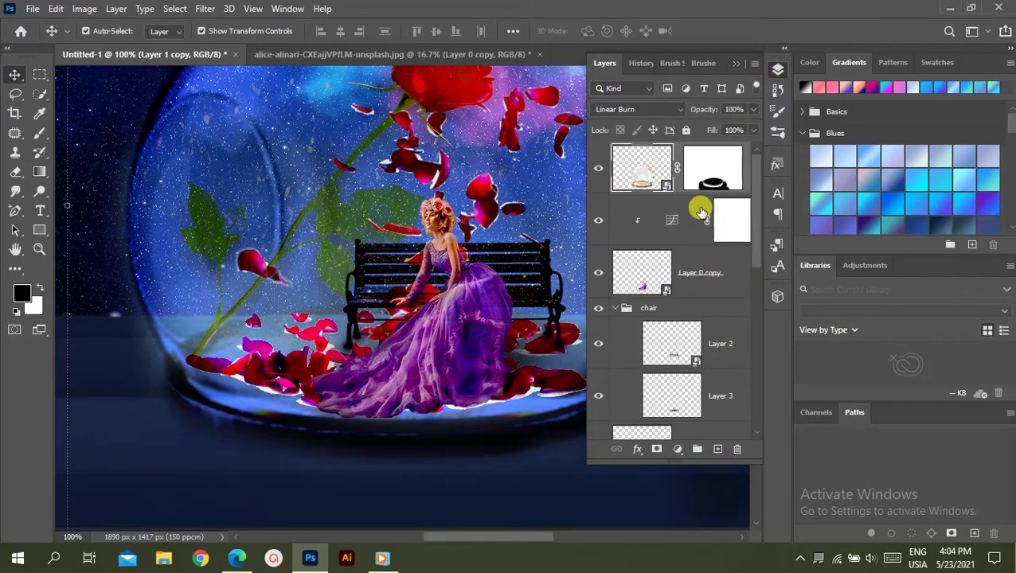
# Add a new Layer 4 and transform it into a squashed shape over the globe's base.
pyautogui.click(721, 451)
pyautogui.hotkey('ctrl', 't')
pyautogui.hotkey('ctrl', '-')
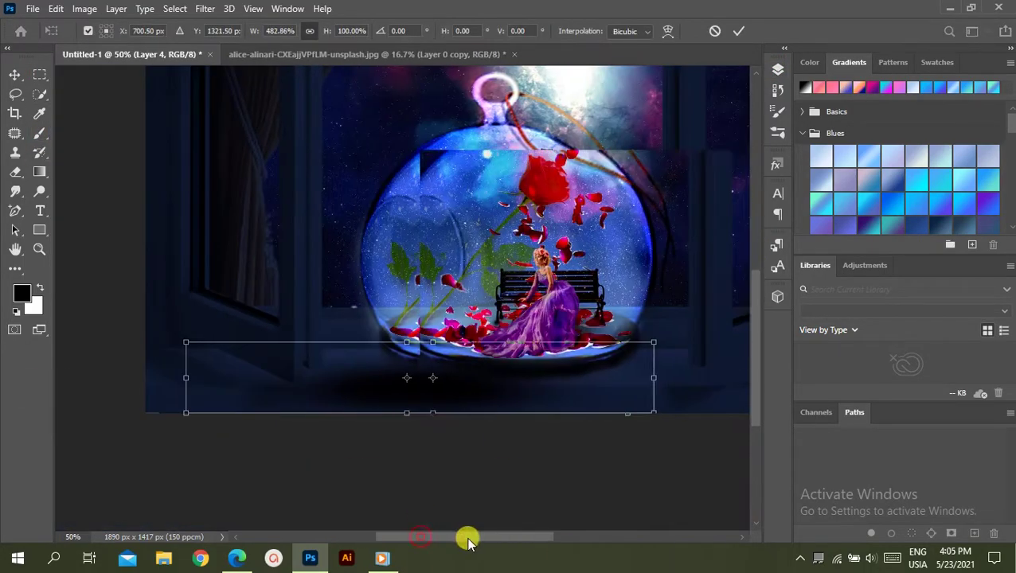
pyautogui.moveTo(386, 395); pyautogui.dragTo(415, 395)
pyautogui.press('Return')
pyautogui.click(776, 69)
pyautogui.hotkey('ctrl', 't')
pyautogui.moveTo(363, 335); pyautogui.dragTo(413, 363)
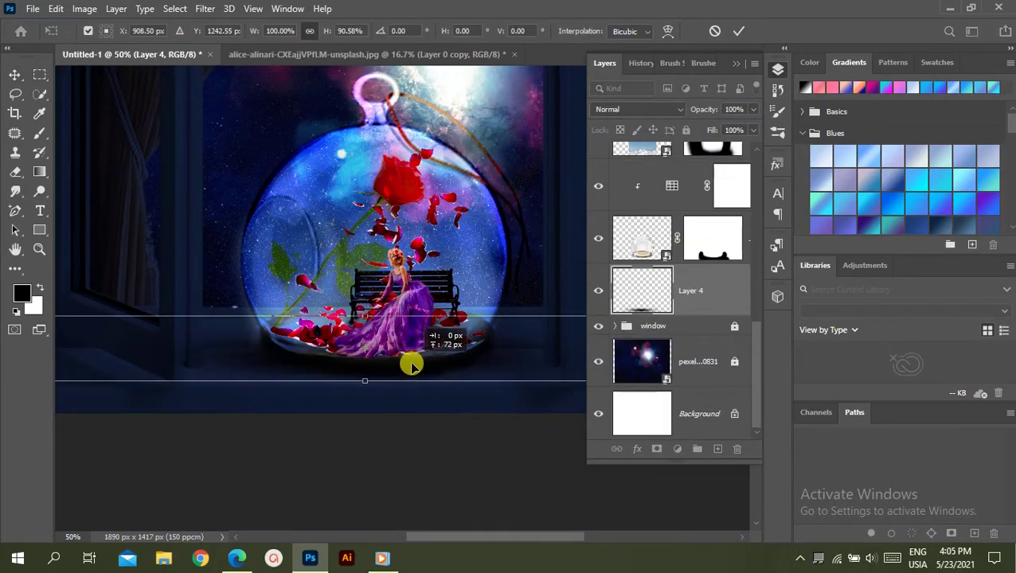
pyautogui.press('Return')
# Move Layer 4 above the window group and set its blend mode to Linear Burn.
pyautogui.moveTo(676, 348); pyautogui.dragTo(681, 324)
pyautogui.click(637, 110)
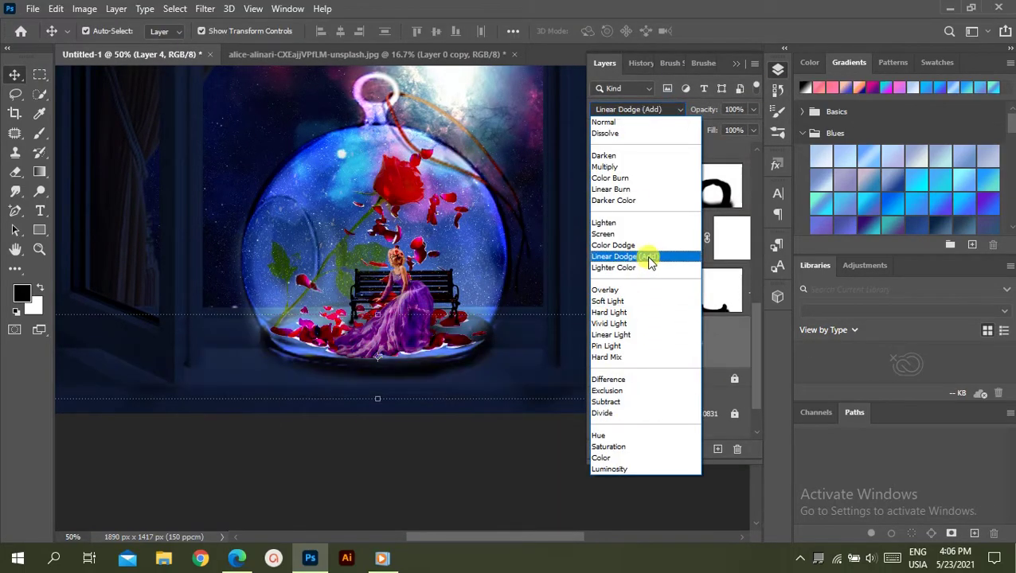
pyautogui.click(629, 216)
# Warp Layer 4 into a curve with a bent bottom edge around the globe base.
pyautogui.hotkey('ctrl', 't')
pyautogui.moveTo(381, 367)
pyautogui.mouseDown()
pyautogui.moveTo(386, 378)
pyautogui.moveTo(273, 375)
pyautogui.mouseUp()
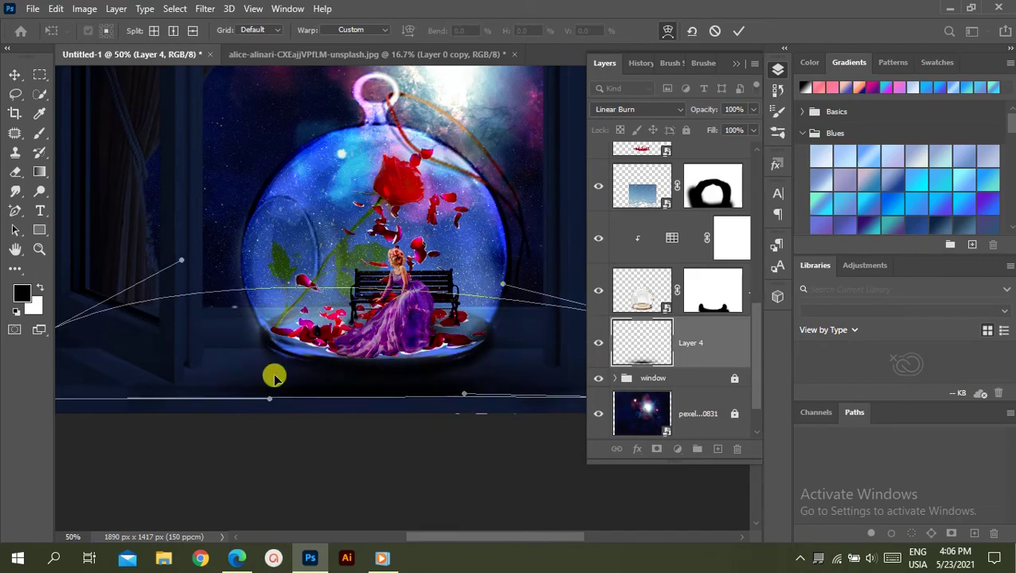
pyautogui.hotkey('ctrl', '-')
pyautogui.click(777, 69)
pyautogui.moveTo(461, 462); pyautogui.dragTo(517, 494)
pyautogui.press('Return')
pyautogui.hotkey('ctrl', '+')
pyautogui.hotkey('ctrl', '+')
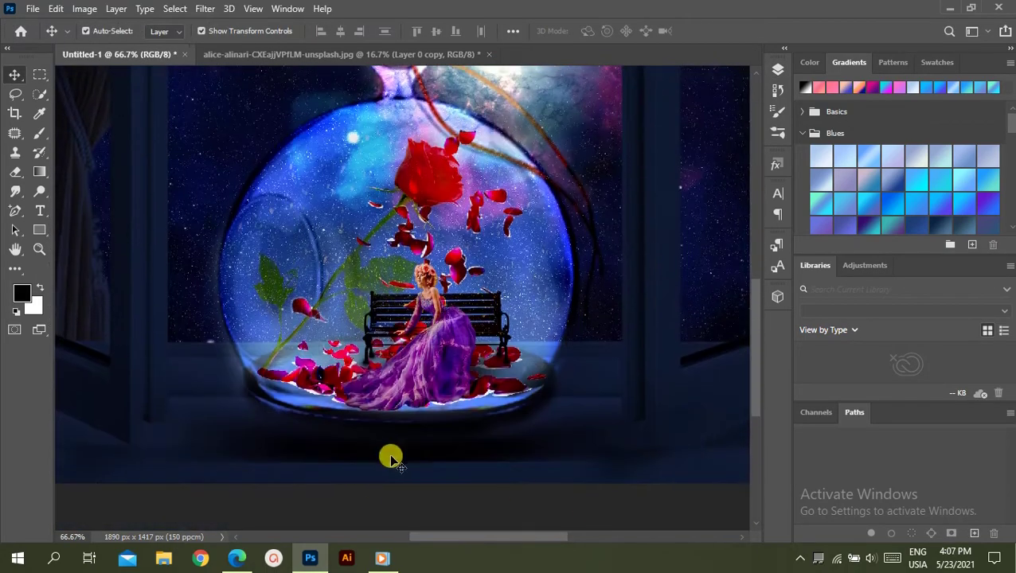
pyautogui.hotkey('ctrl', '-')
pyautogui.hotkey('ctrl', '-')
# Stamp all visible layers into a new top layer and open it in Camera Raw Filter.
pyautogui.click(778, 70)
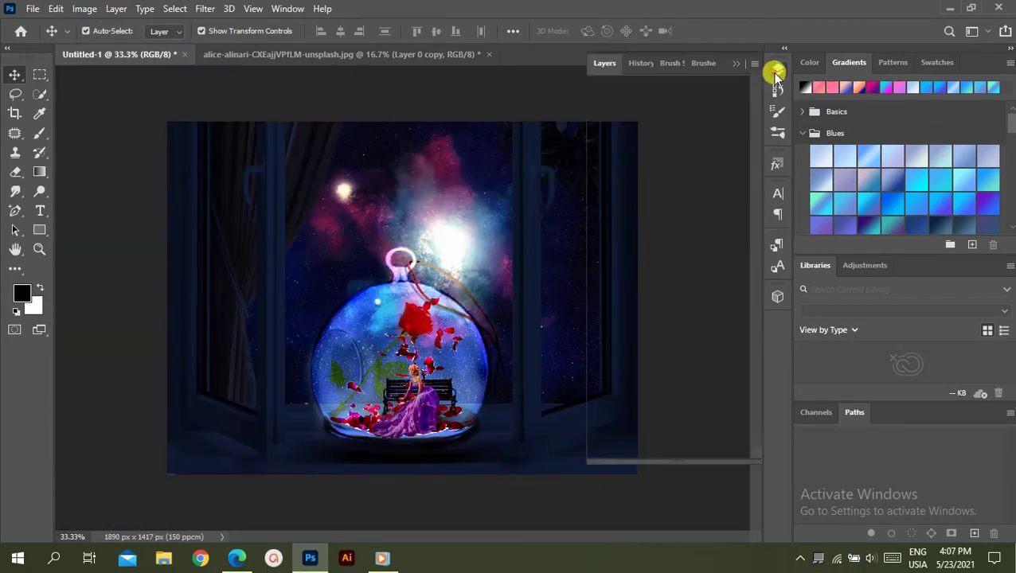
pyautogui.click(757, 355)
pyautogui.click(748, 175)
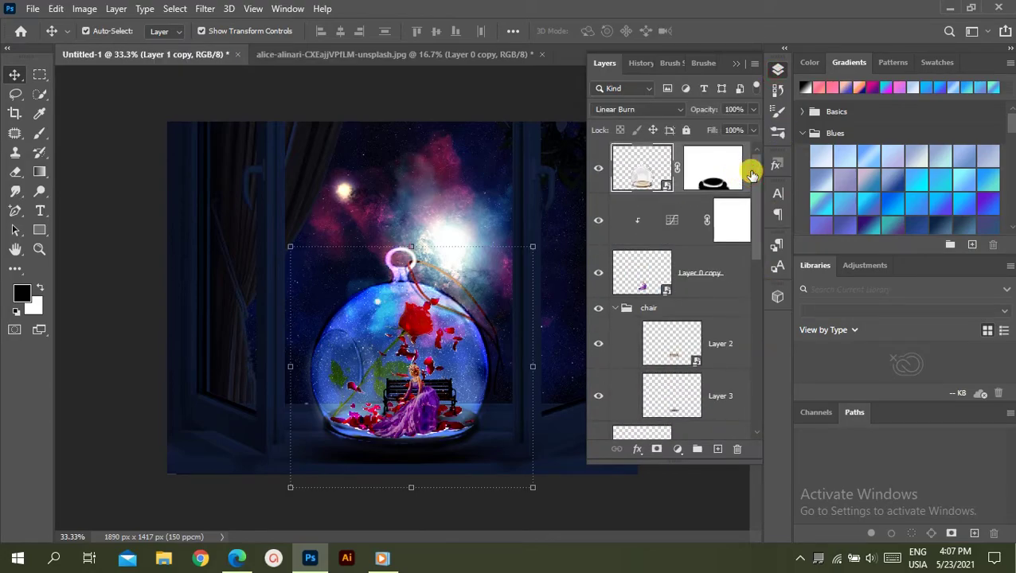
pyautogui.hotkey('ctrl', 'shift', 'alt', 'e')
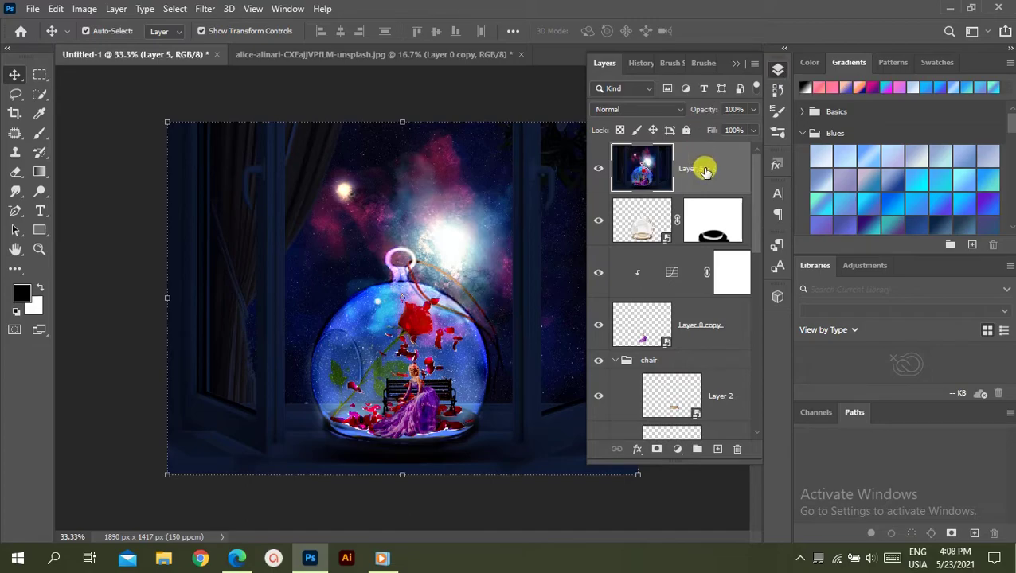
pyautogui.click(203, 13)
pyautogui.click(255, 96)
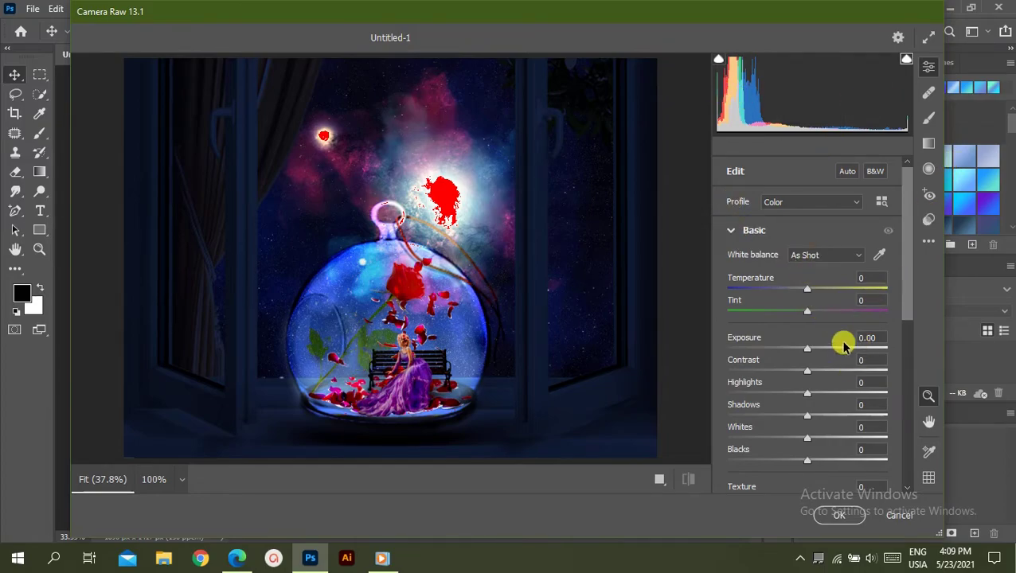
# Tweak temperature, tint and exposure, and lower Highlights to -14.
pyautogui.moveTo(809, 291); pyautogui.dragTo(809, 293)
pyautogui.moveTo(808, 313); pyautogui.dragTo(803, 311)
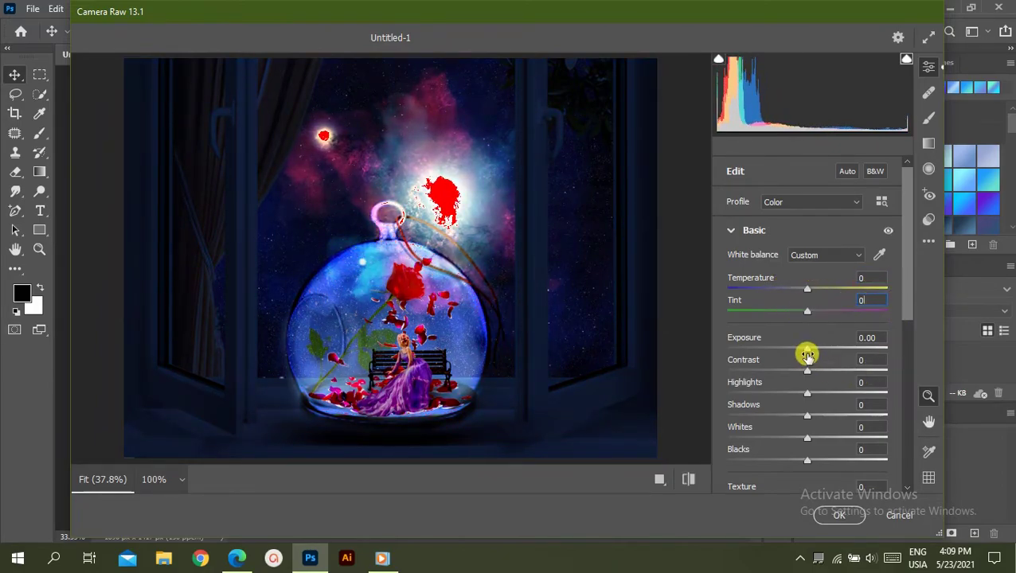
pyautogui.moveTo(807, 348)
pyautogui.mouseDown()
pyautogui.moveTo(790, 344)
pyautogui.moveTo(768, 364)
pyautogui.moveTo(834, 364)
pyautogui.moveTo(812, 364)
pyautogui.mouseUp()
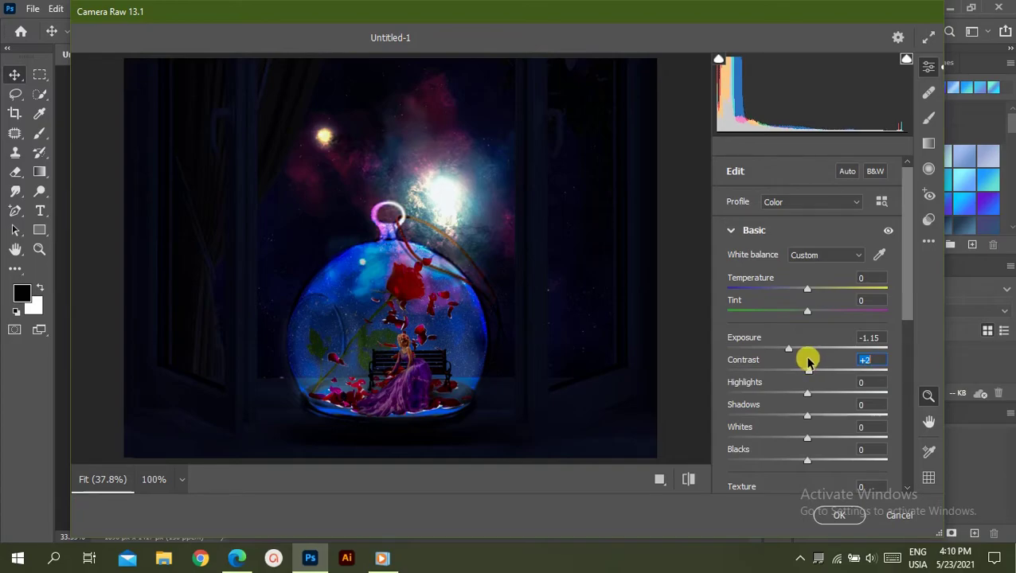
pyautogui.moveTo(805, 395)
pyautogui.mouseDown()
pyautogui.moveTo(835, 397)
pyautogui.moveTo(809, 390)
pyautogui.mouseUp()
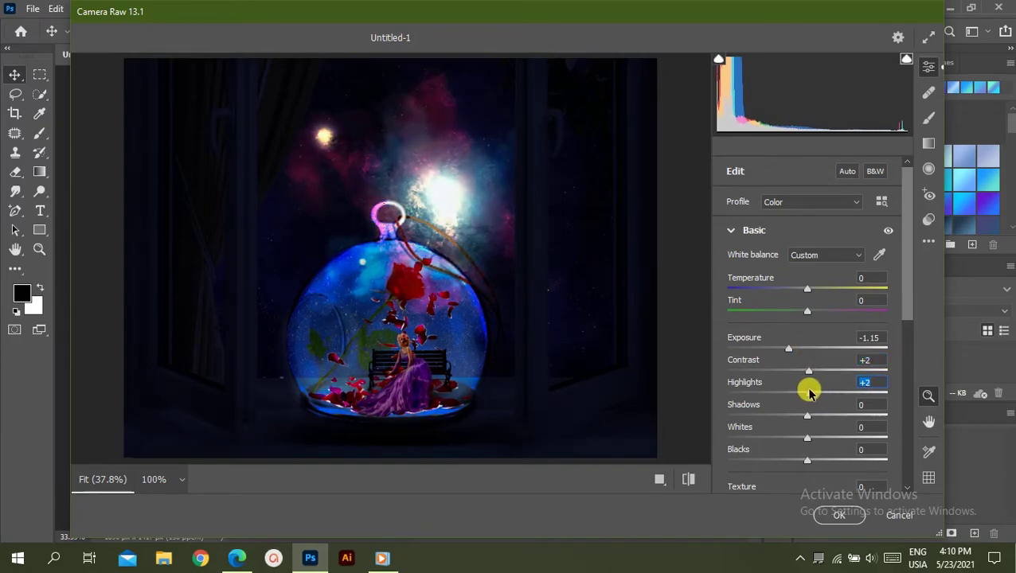
pyautogui.moveTo(789, 349); pyautogui.dragTo(804, 353)
pyautogui.scroll(4, 895, 346)
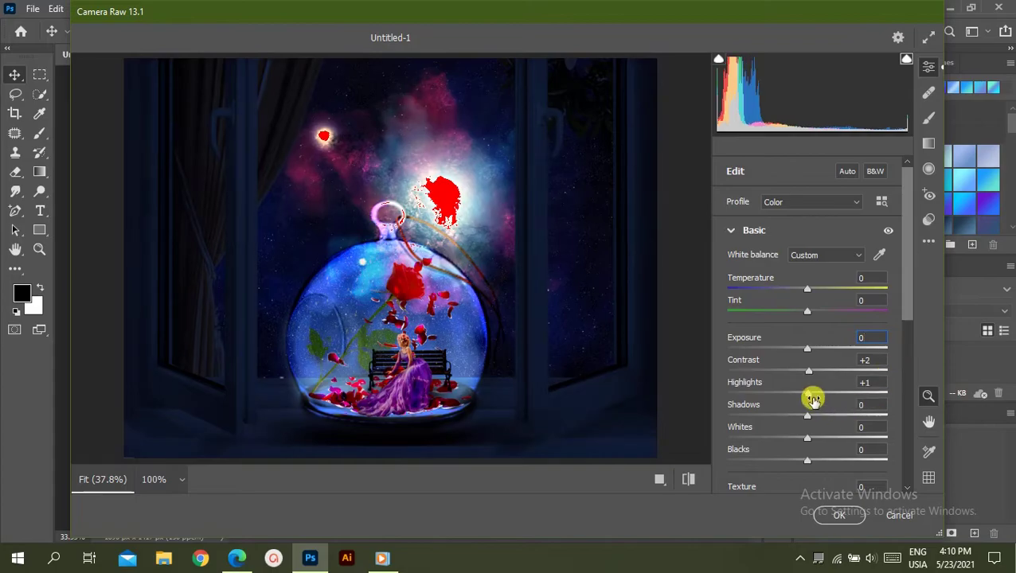
pyautogui.moveTo(810, 395); pyautogui.dragTo(796, 394)
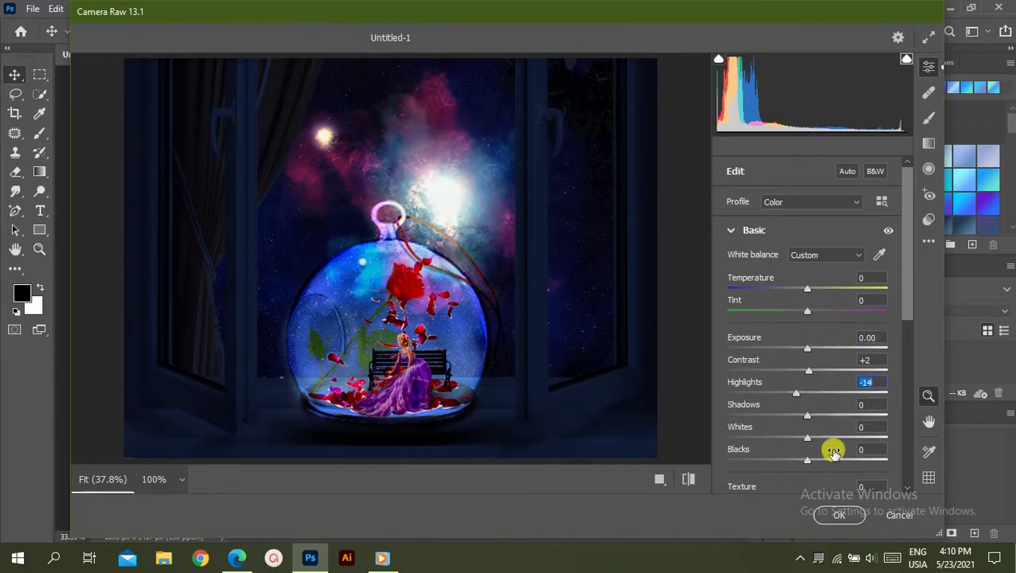
pyautogui.scroll(-1, 834, 447)
# Set Contrast to +30, lift Shadows to +20, and keep Blacks and Whites at 0.
pyautogui.click(809, 337)
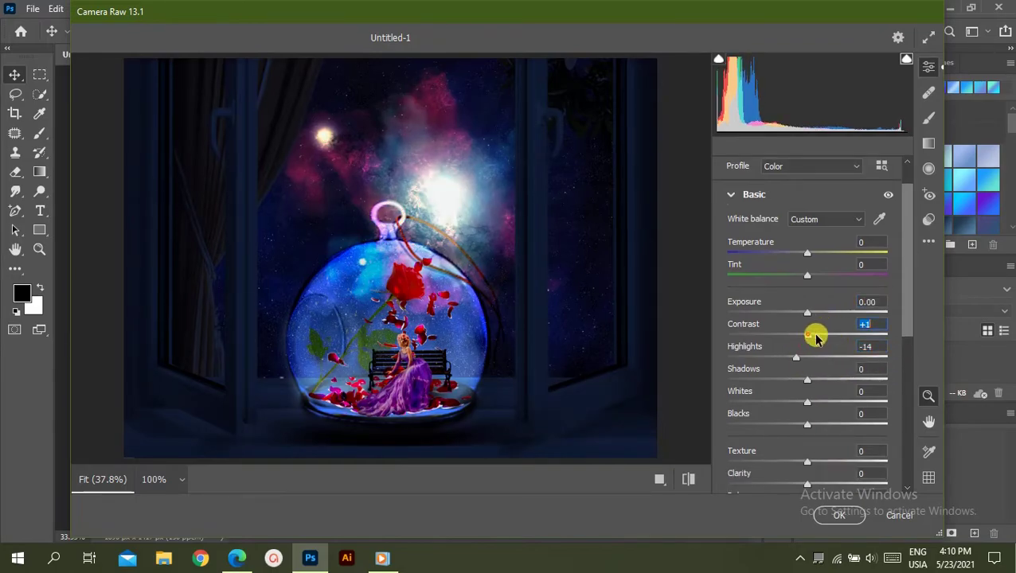
pyautogui.click(873, 324)
pyautogui.write('30')
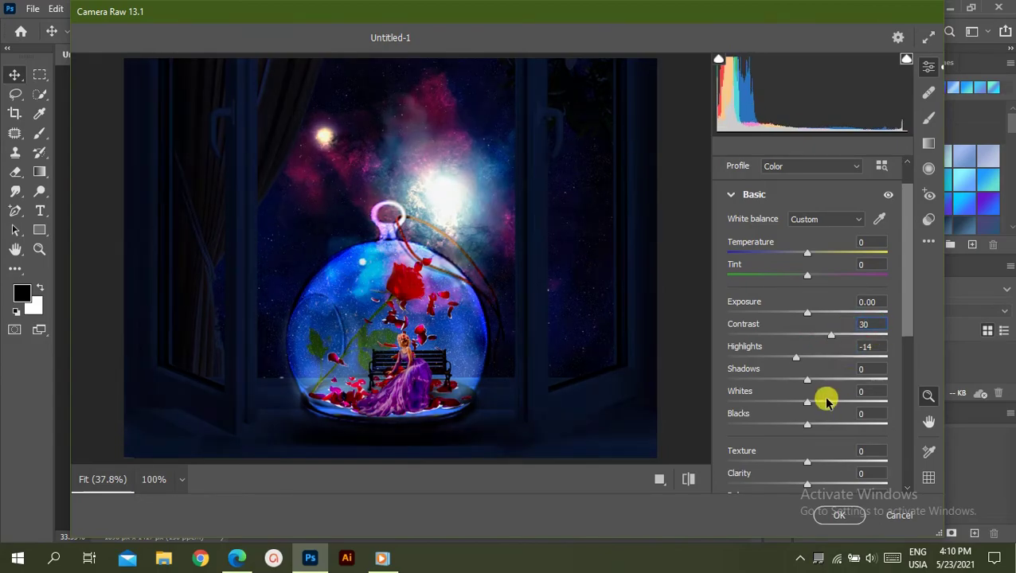
pyautogui.moveTo(807, 380)
pyautogui.mouseDown()
pyautogui.moveTo(851, 384)
pyautogui.moveTo(824, 379)
pyautogui.moveTo(814, 406)
pyautogui.moveTo(776, 399)
pyautogui.moveTo(829, 427)
pyautogui.moveTo(771, 420)
pyautogui.mouseUp()
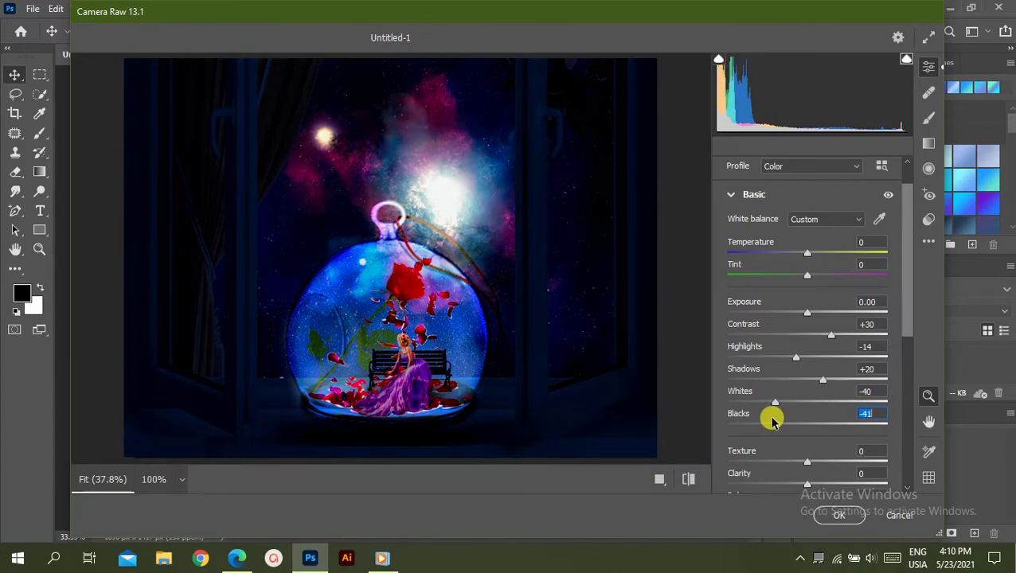
pyautogui.write('0')
pyautogui.press('Return')
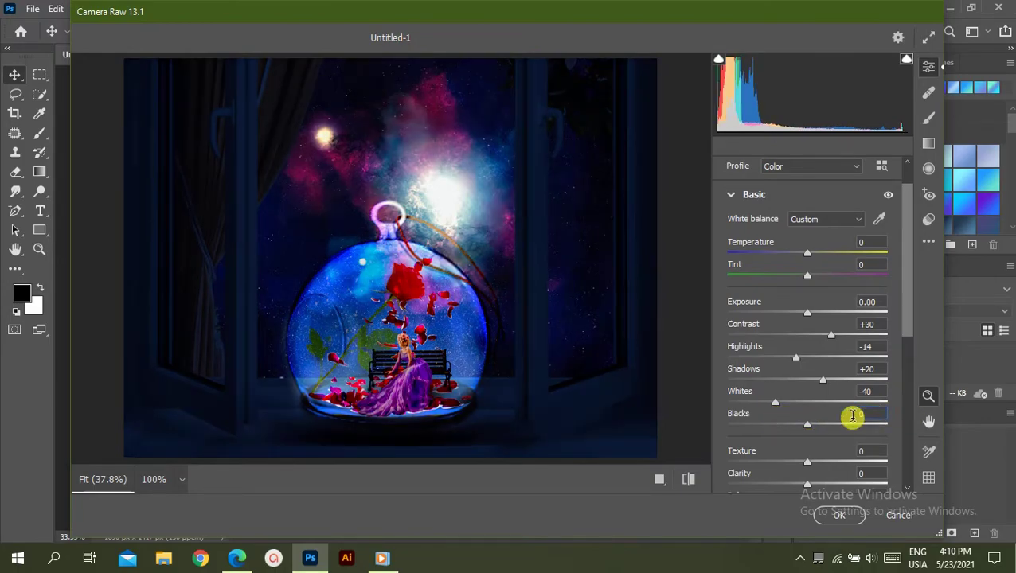
pyautogui.click(872, 391)
pyautogui.write('0')
pyautogui.press('Return')
# Set Texture +10, Clarity -12, Dehaze -3, Vibrance +30 and Saturation -20.
pyautogui.scroll(-1, 846, 451)
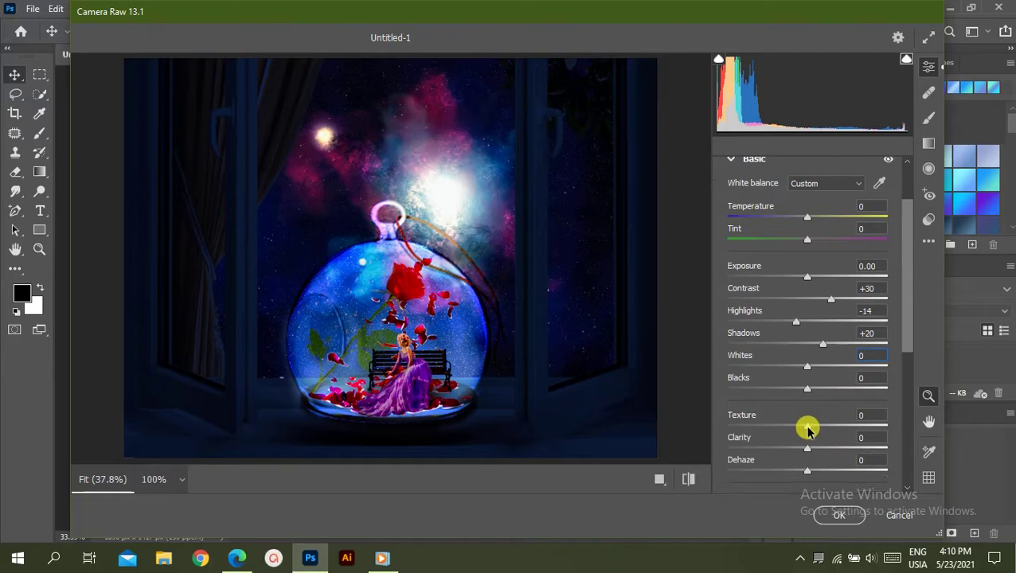
pyautogui.moveTo(805, 426)
pyautogui.mouseDown()
pyautogui.moveTo(835, 430)
pyautogui.moveTo(820, 429)
pyautogui.moveTo(840, 446)
pyautogui.moveTo(818, 448)
pyautogui.moveTo(857, 438)
pyautogui.moveTo(806, 435)
pyautogui.moveTo(797, 413)
pyautogui.moveTo(834, 438)
pyautogui.moveTo(816, 462)
pyautogui.moveTo(840, 460)
pyautogui.moveTo(767, 454)
pyautogui.moveTo(782, 454)
pyautogui.mouseUp()
pyautogui.scroll(-1, 818, 448)
pyautogui.scroll(-1, 813, 434)
pyautogui.press('Down')
pyautogui.press('Down')
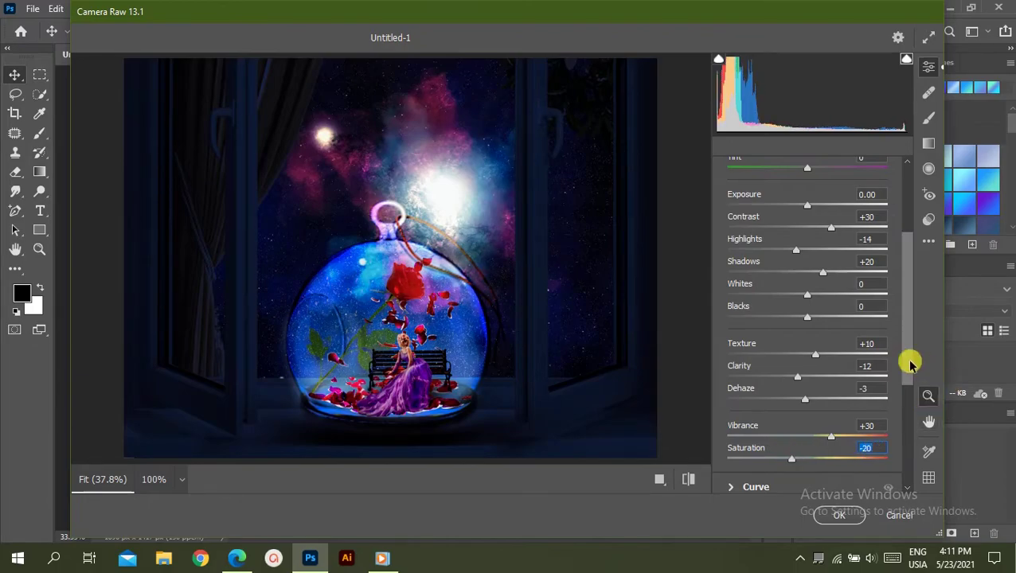
pyautogui.moveTo(908, 363); pyautogui.dragTo(904, 444)
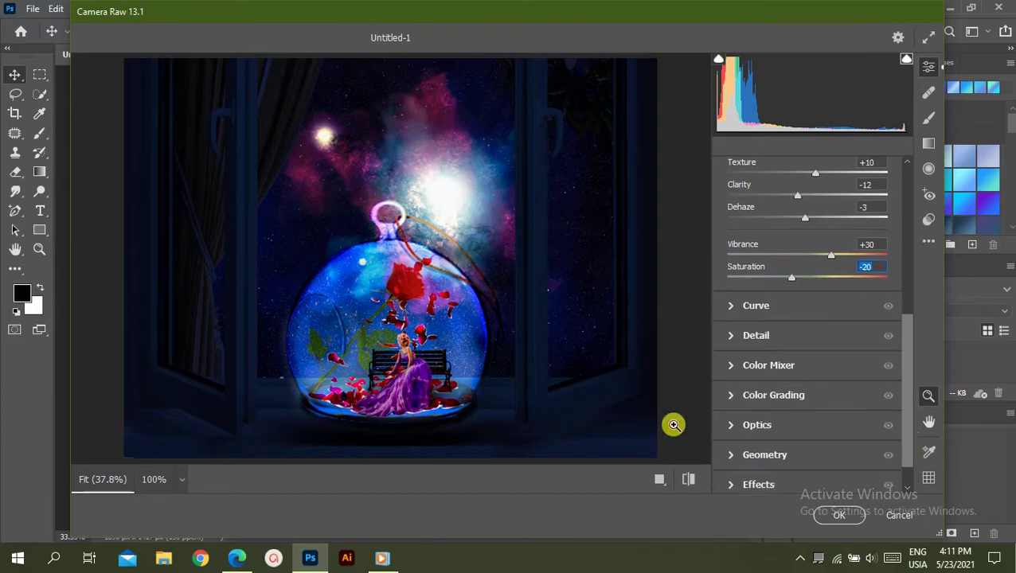
# Expand the Detail section, then apply the Camera Raw grade to merged Layer 5 with OK.
pyautogui.click(726, 335)
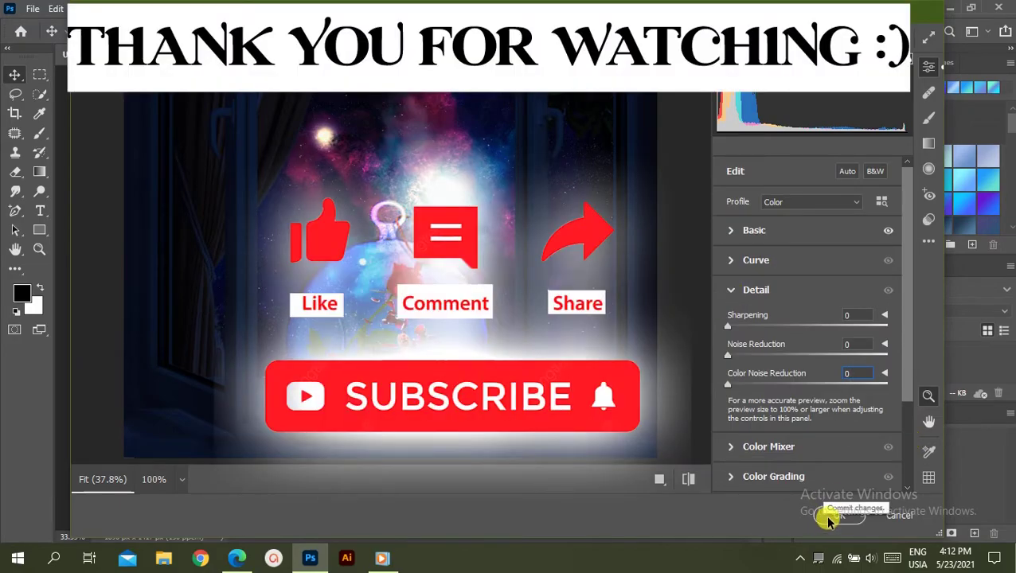
pyautogui.click(830, 519)
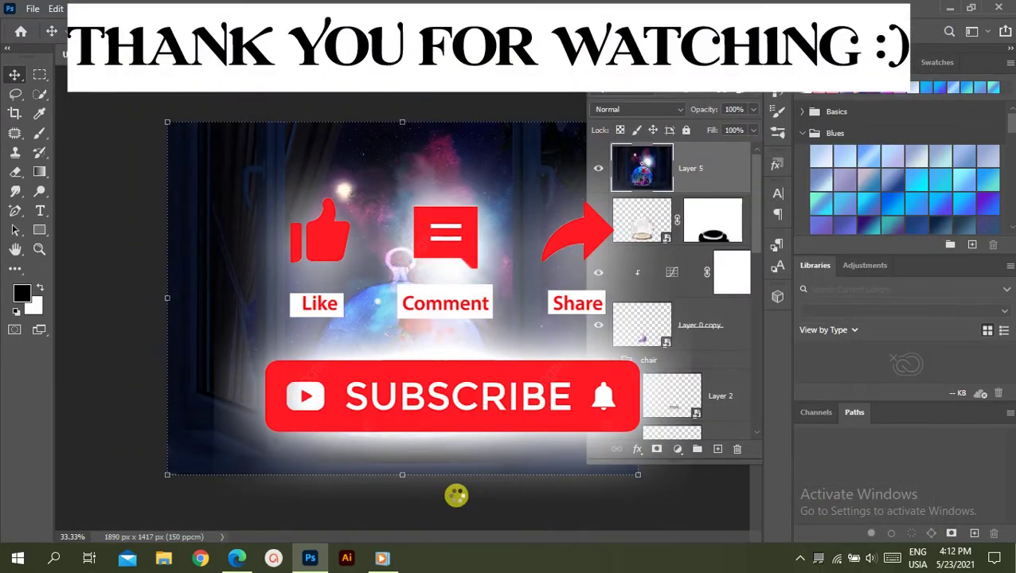